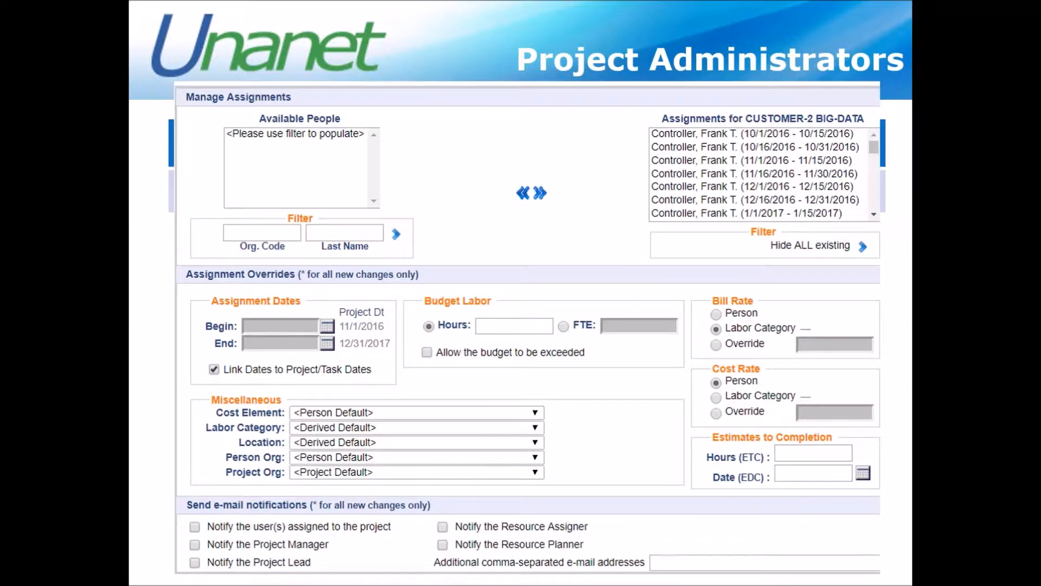
key(Right)
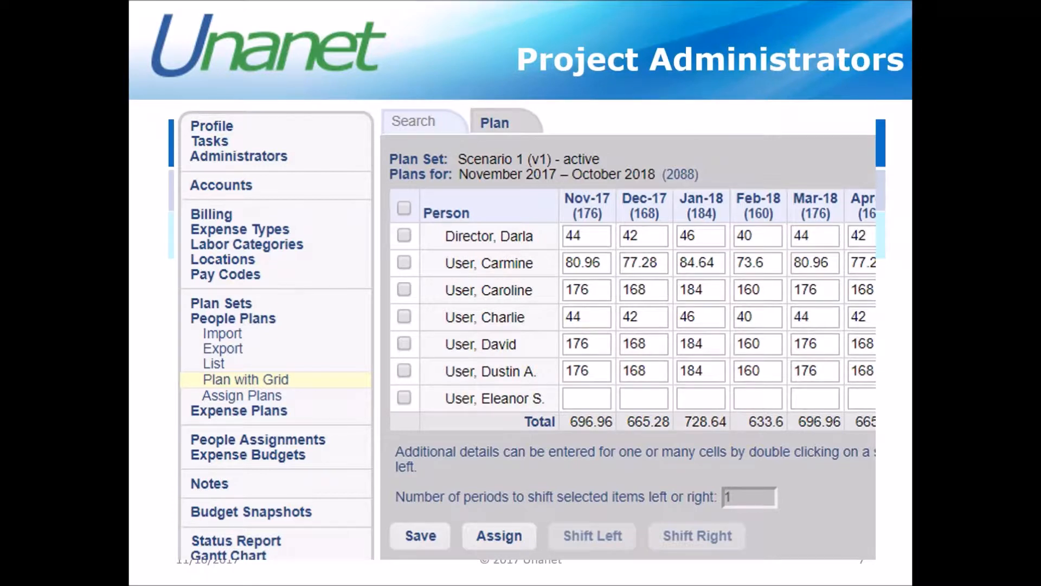
key(Right)
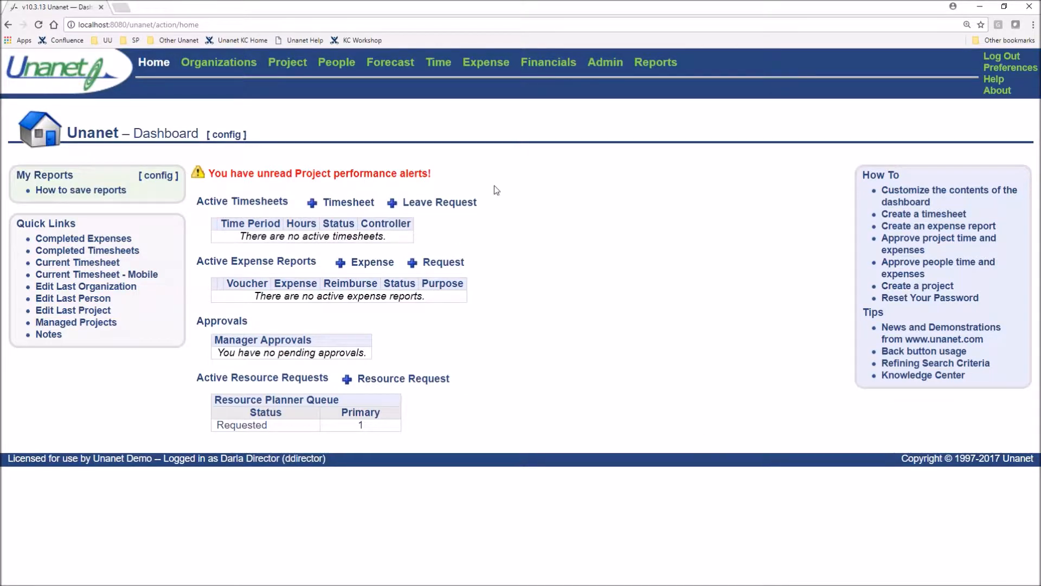
Open the saved Template Repository project list from the Projects dashboard
click(285, 65)
click(153, 88)
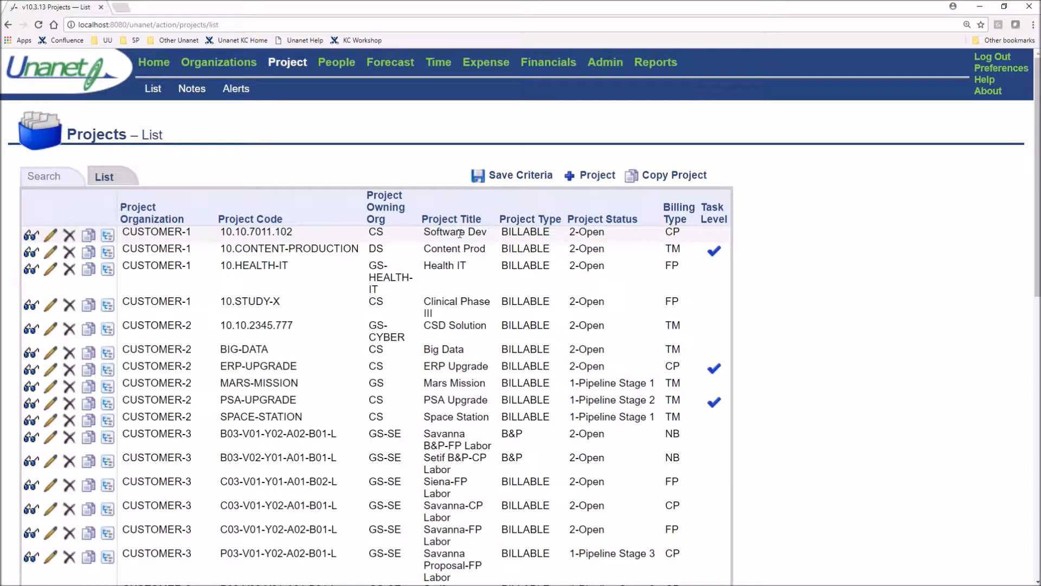
click(290, 63)
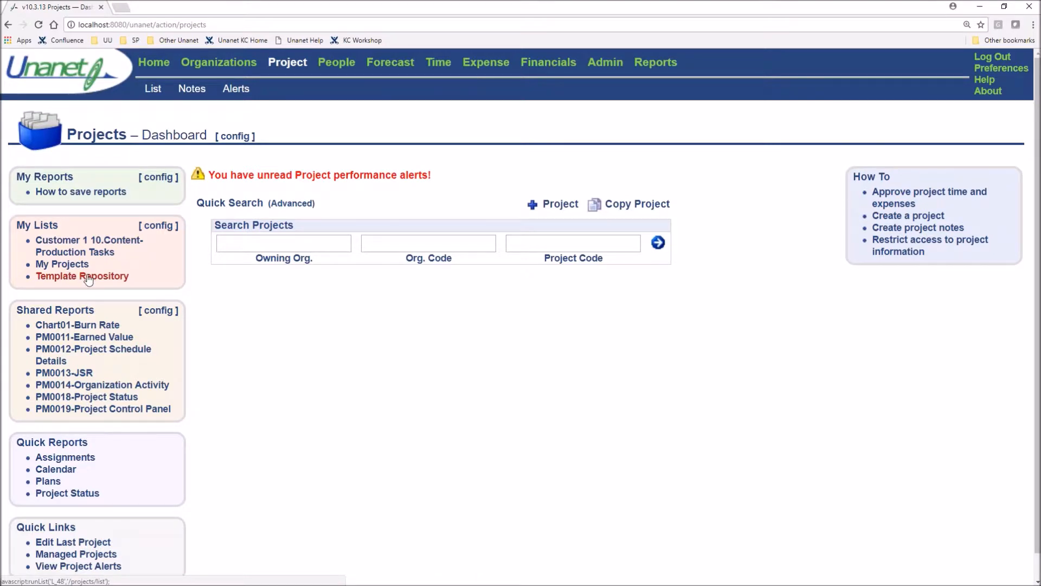
click(66, 278)
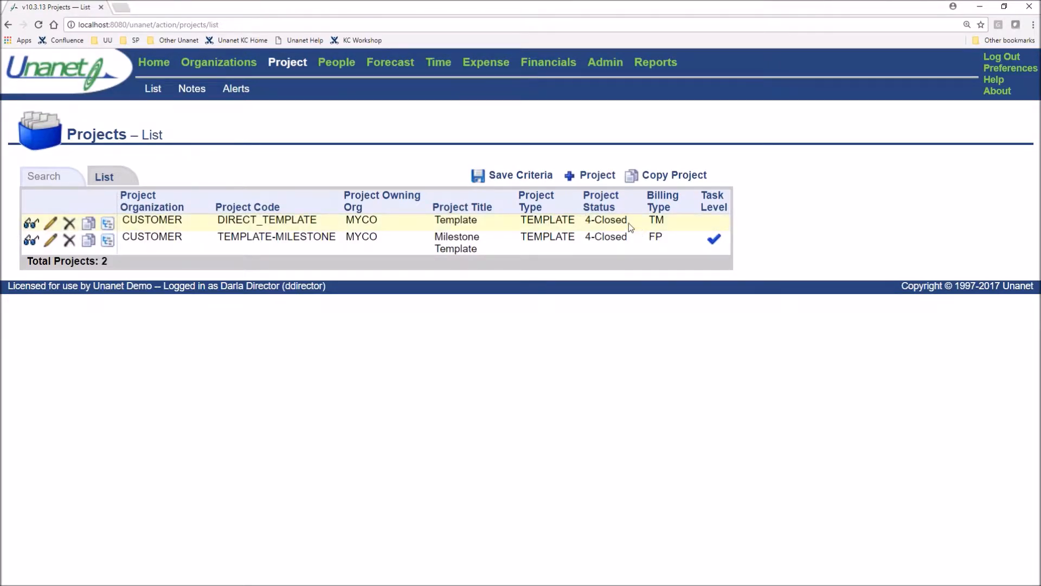
Check the DIRECT_TEMPLATE project's code, billing type and status in the list, and open its profile for editing
drag(212, 223, 318, 221)
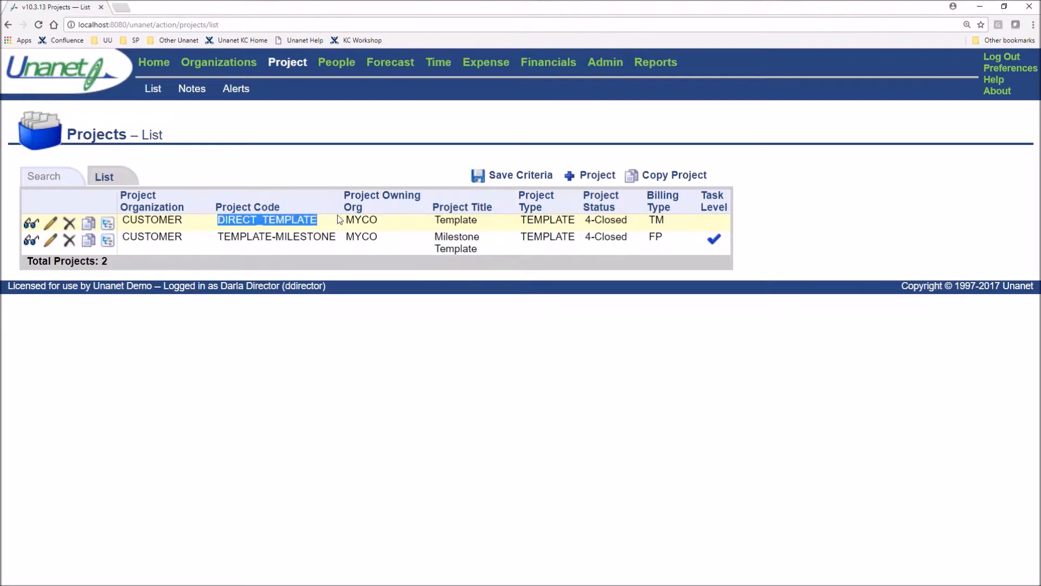
drag(646, 221, 665, 220)
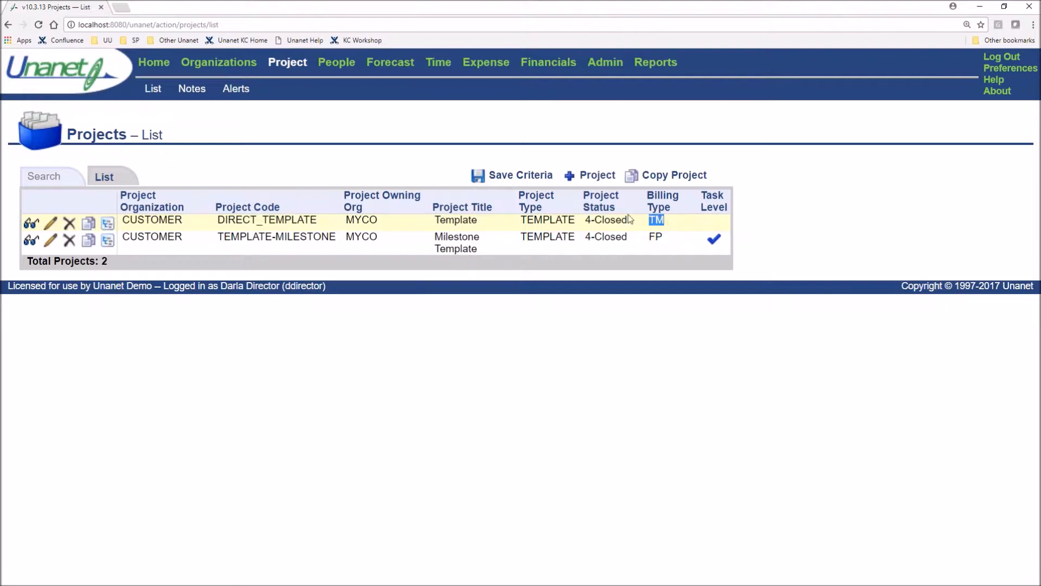
drag(628, 223, 584, 223)
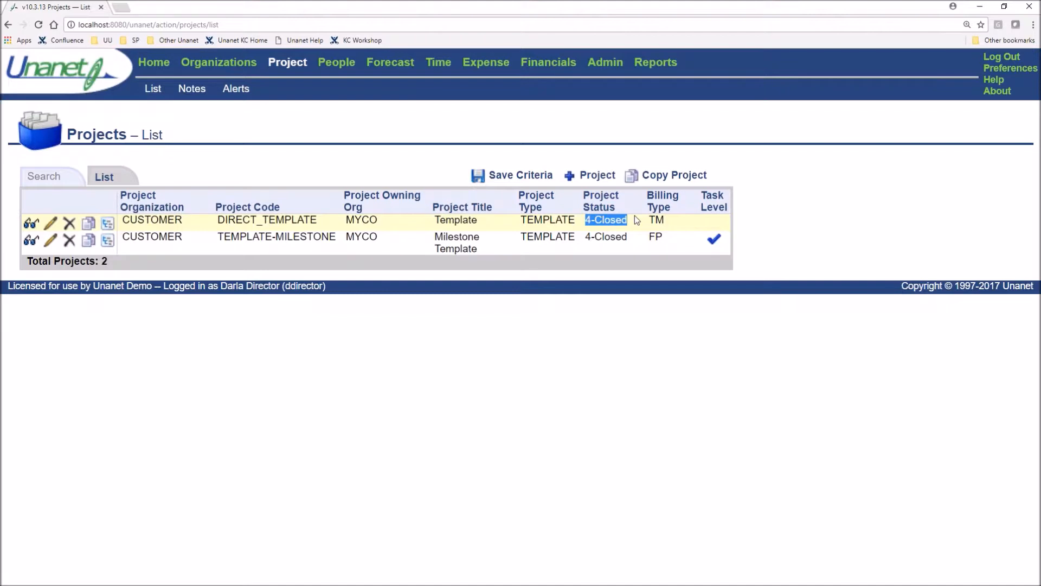
click(187, 226)
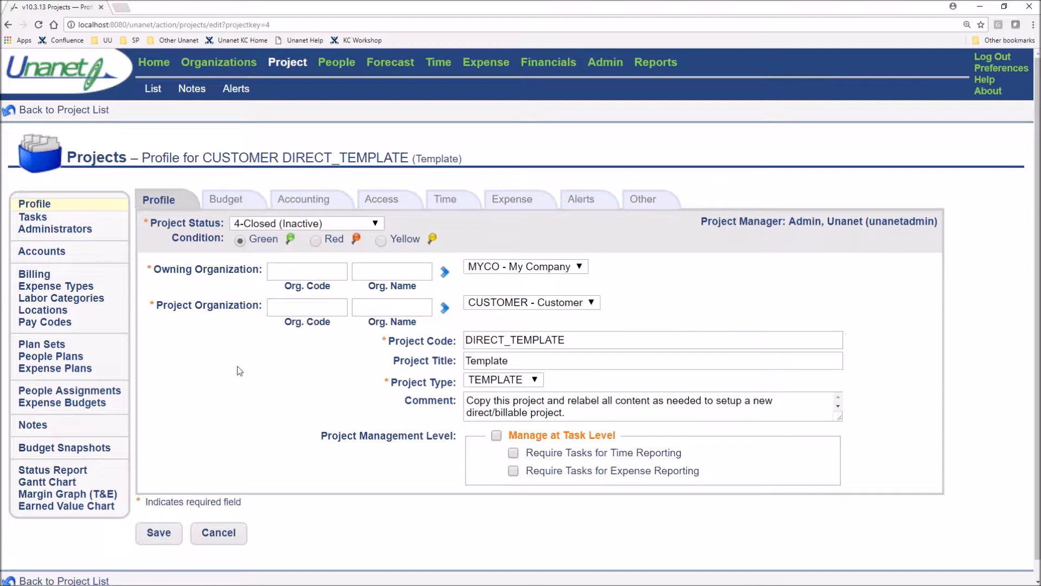
Review the DIRECT_TEMPLATE budget settings, focusing on the revised begin and end dates and the Enforce Project/Task Dates option
click(231, 206)
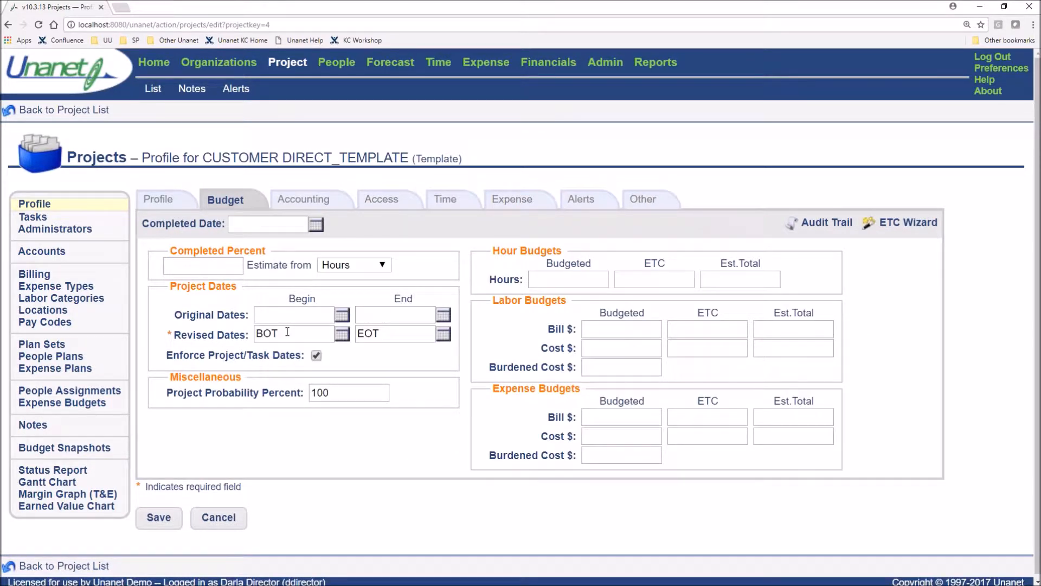
drag(282, 333, 249, 334)
drag(396, 334, 357, 333)
click(342, 363)
drag(162, 363, 295, 363)
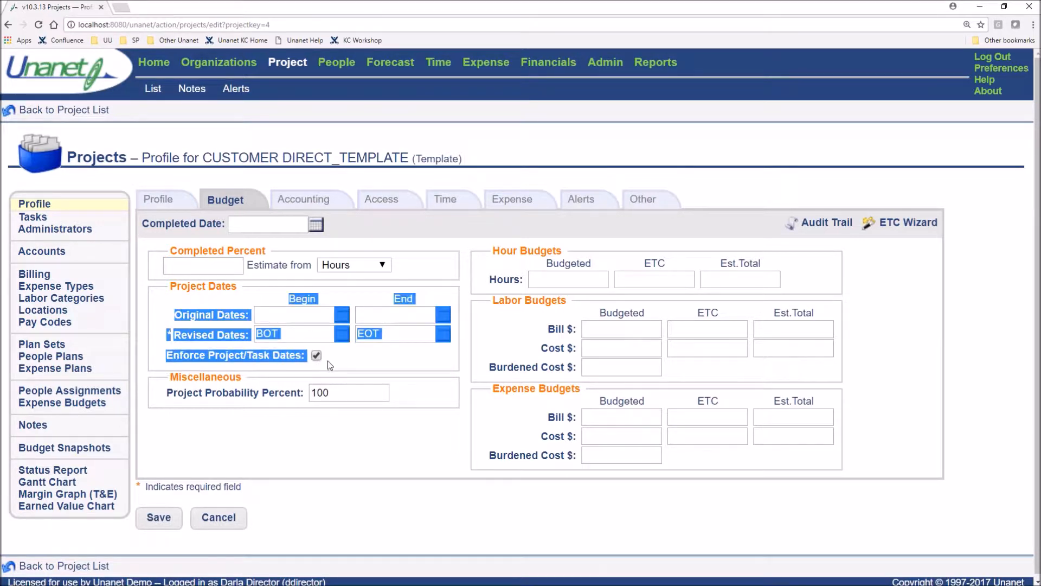
click(347, 359)
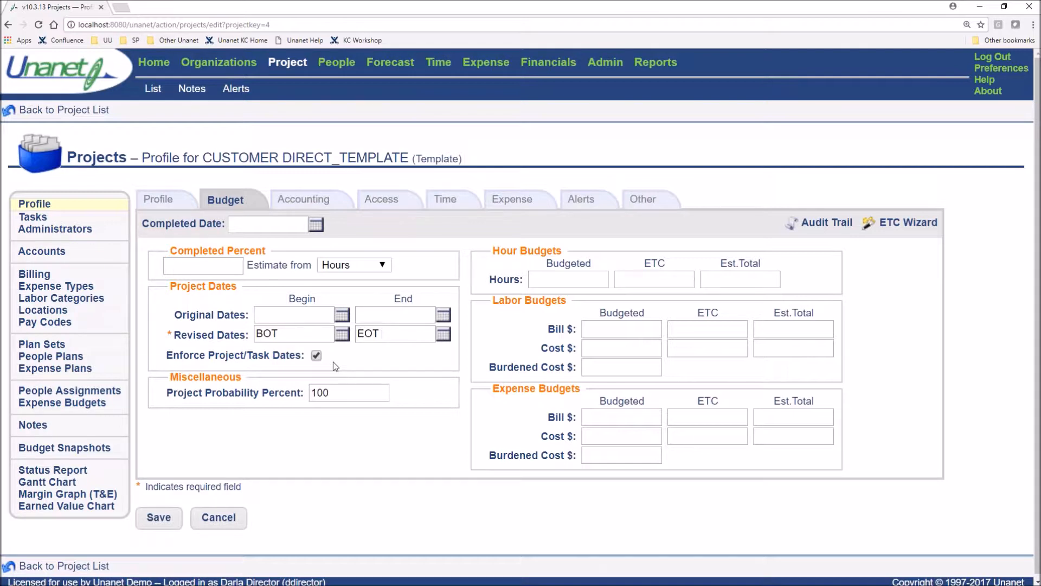
Review the template's Billing Type and Funded Value in the accounting settings, and look at the budget settings again
click(318, 199)
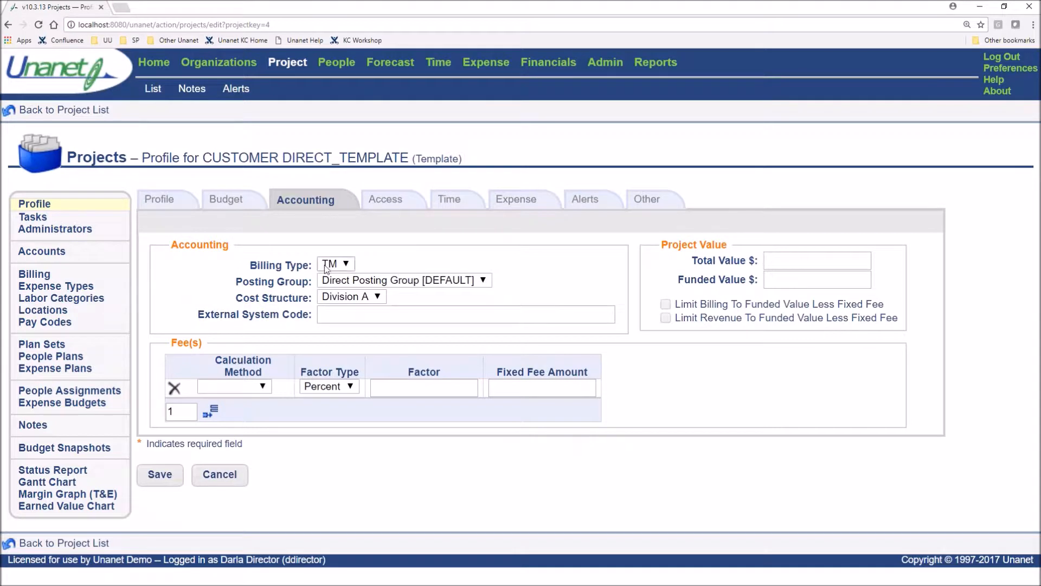
drag(309, 266, 249, 266)
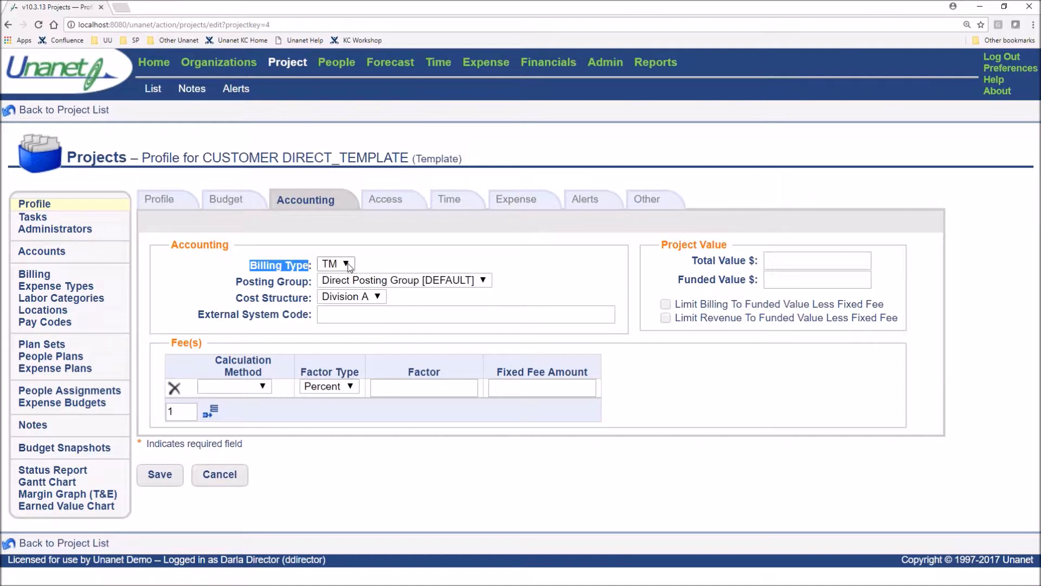
drag(760, 280, 678, 282)
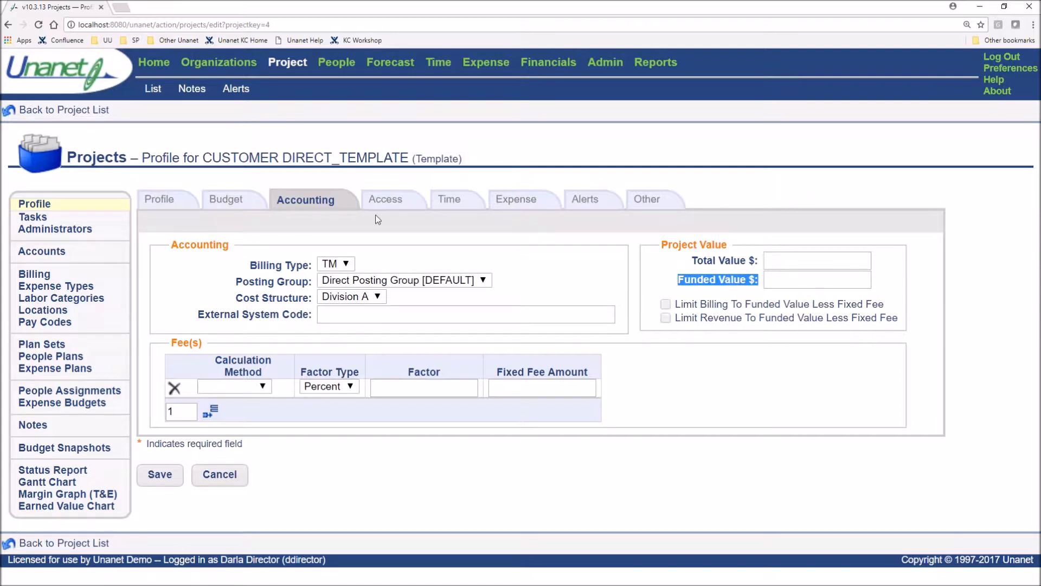
click(236, 200)
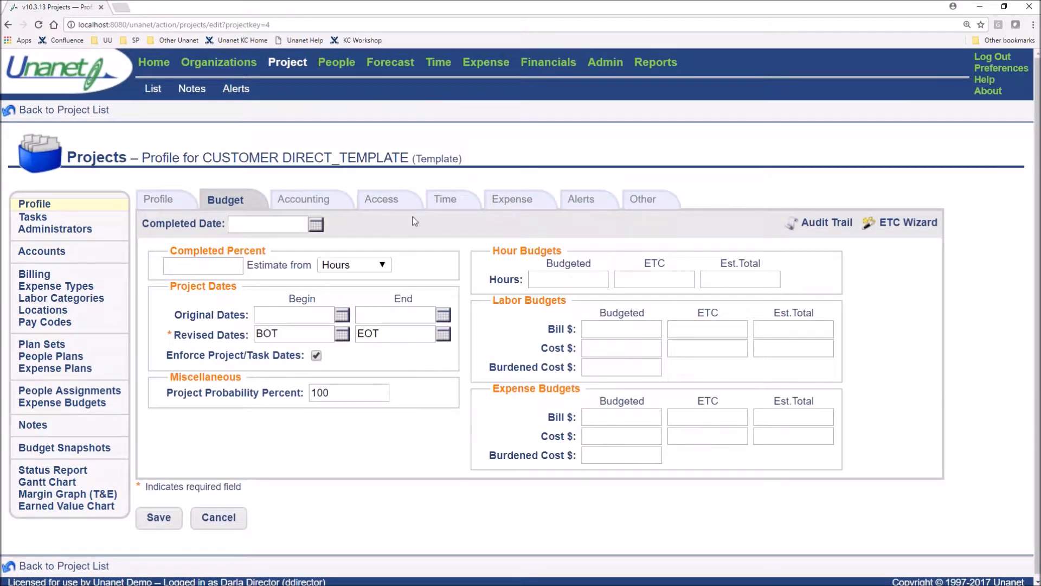
Review the template's access settings, focusing on the Assign Self Plans and Self Assign options for user access
click(395, 203)
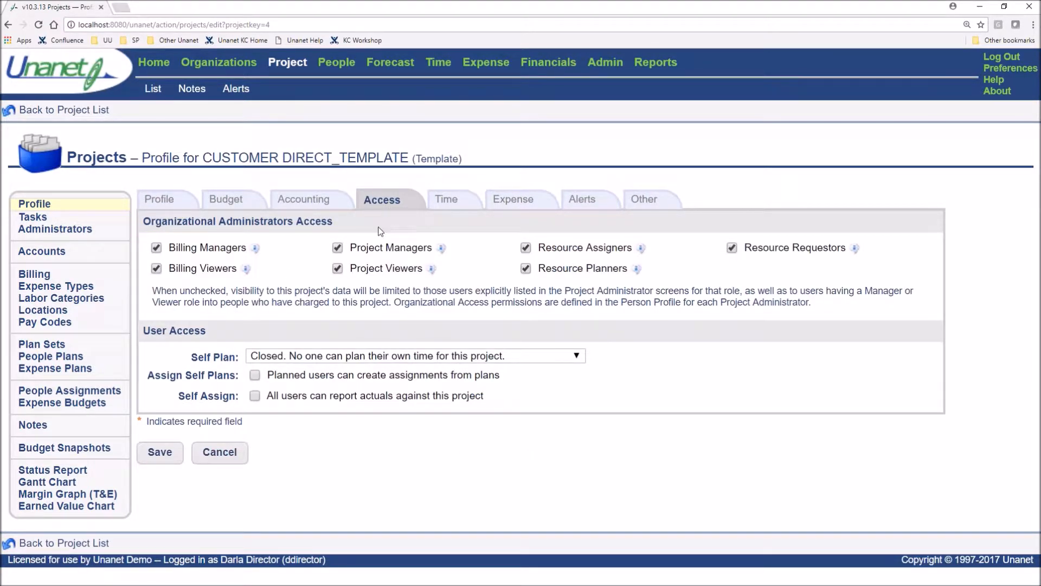
drag(188, 379, 237, 395)
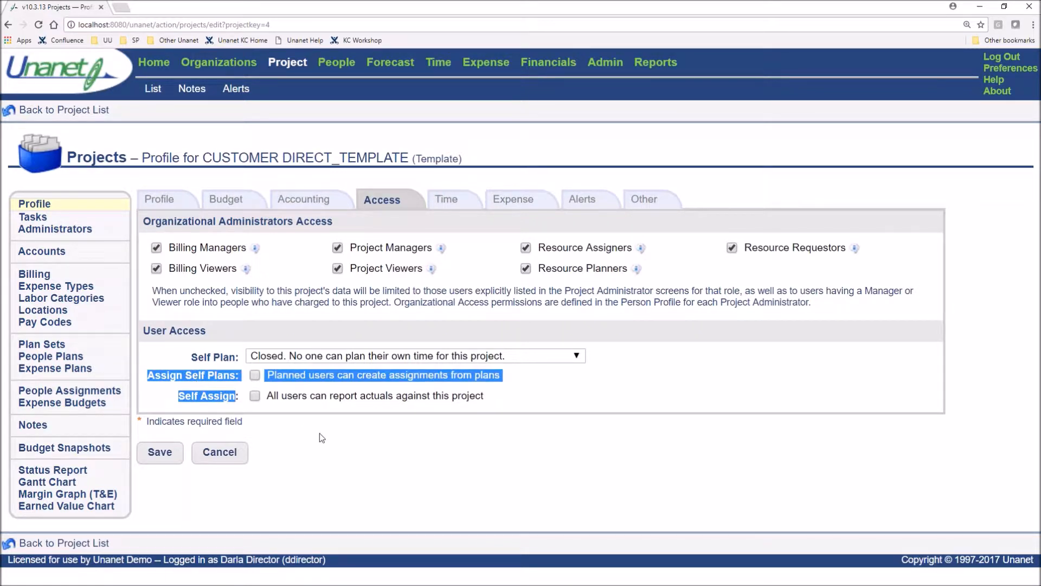
click(291, 433)
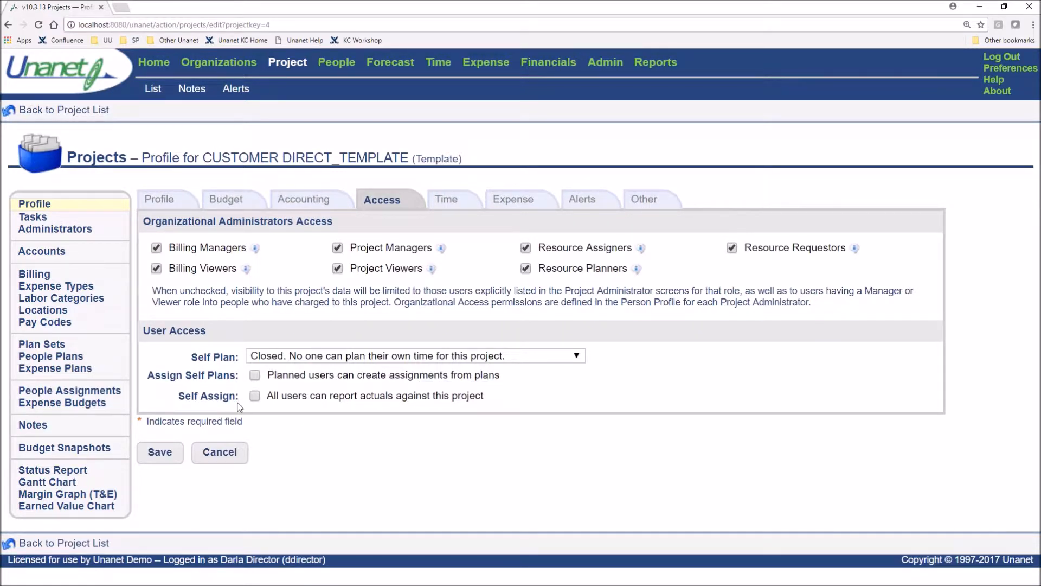
drag(240, 401, 171, 403)
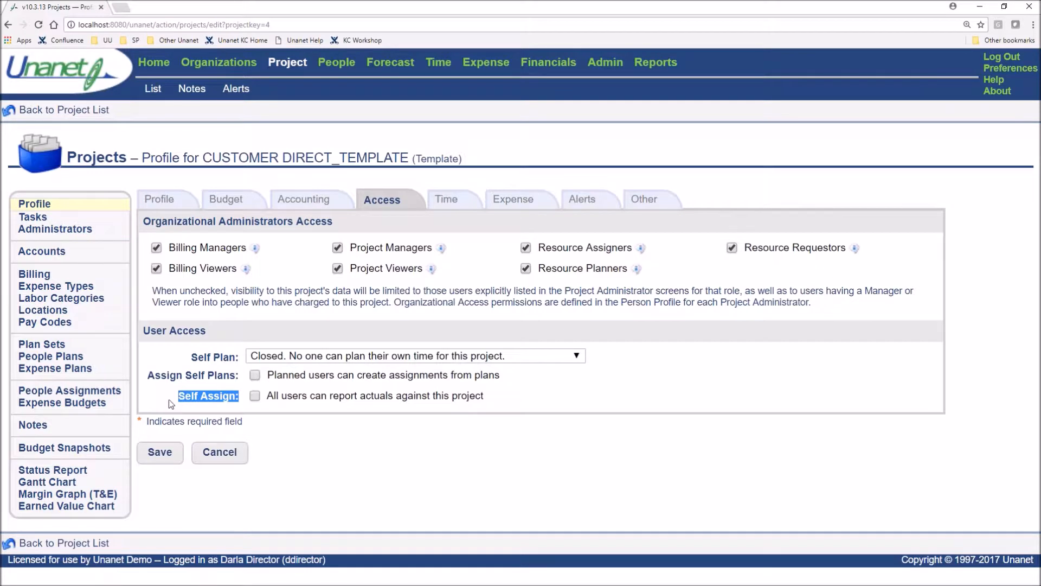
drag(237, 377, 147, 378)
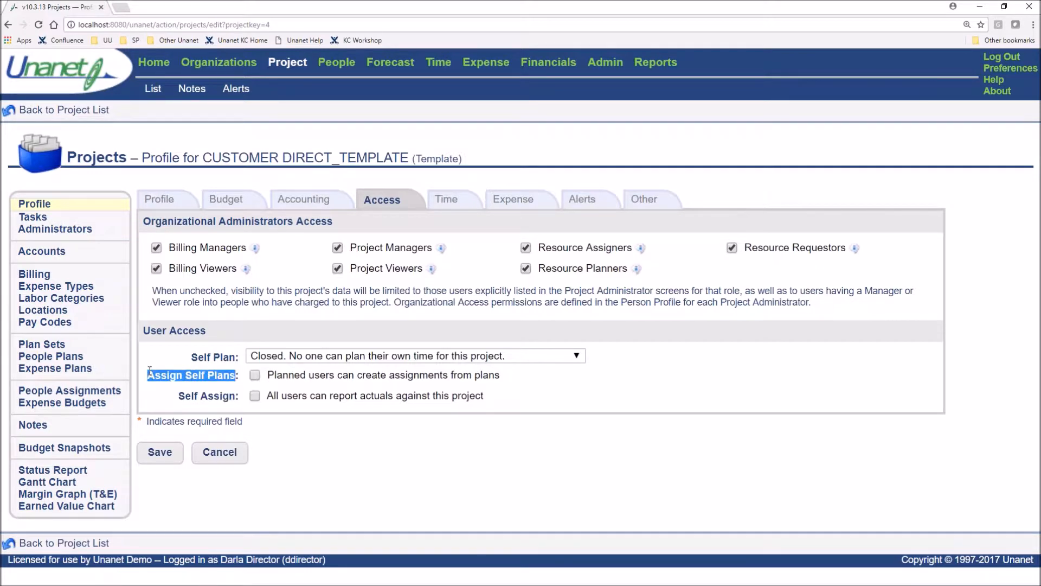
click(328, 467)
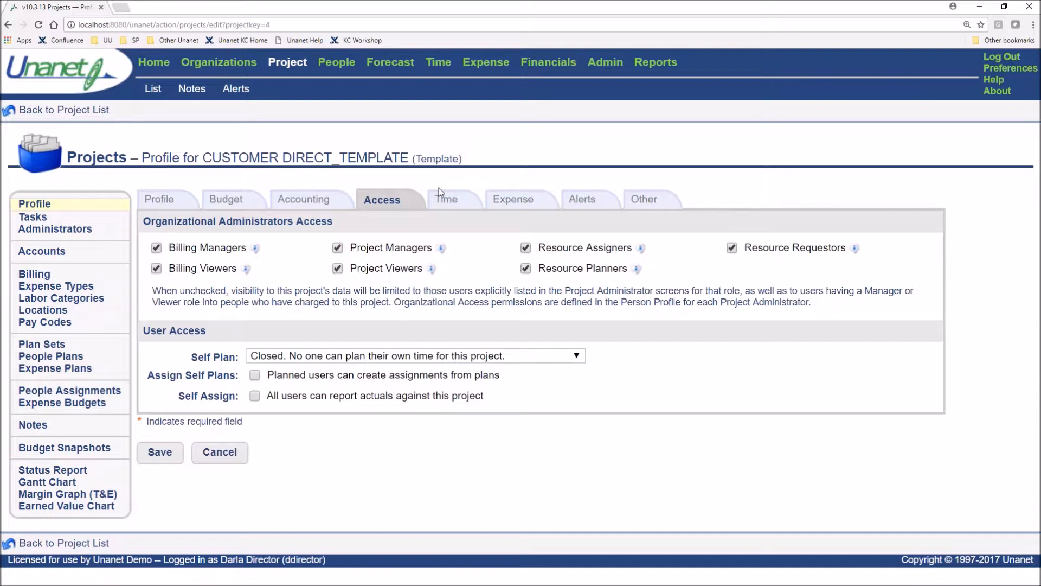
Review the template's time settings for Allow Future Charges, Bill Rate Source and Labor Category Usage
click(455, 203)
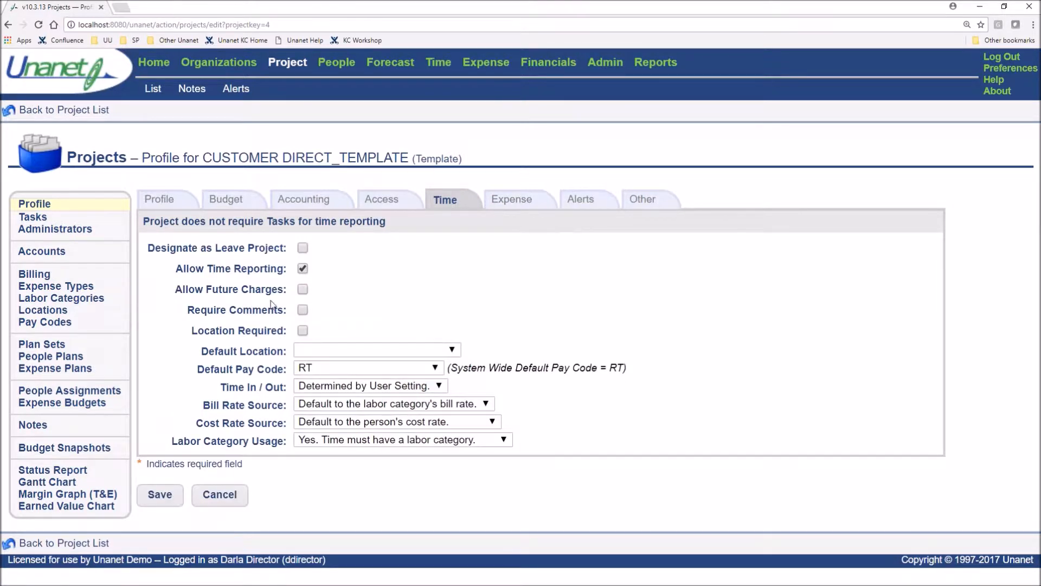
drag(194, 291, 384, 297)
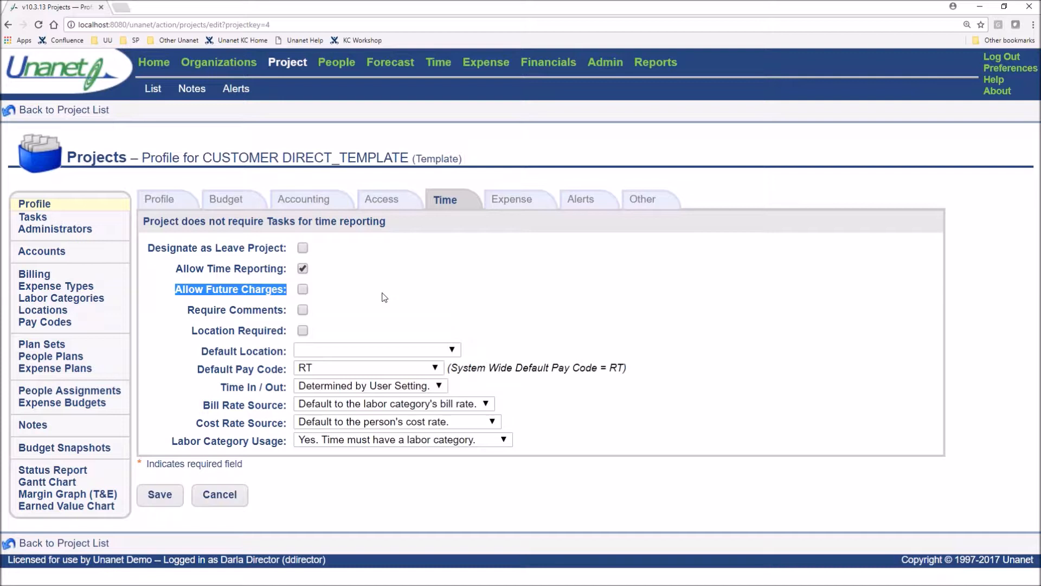
click(664, 324)
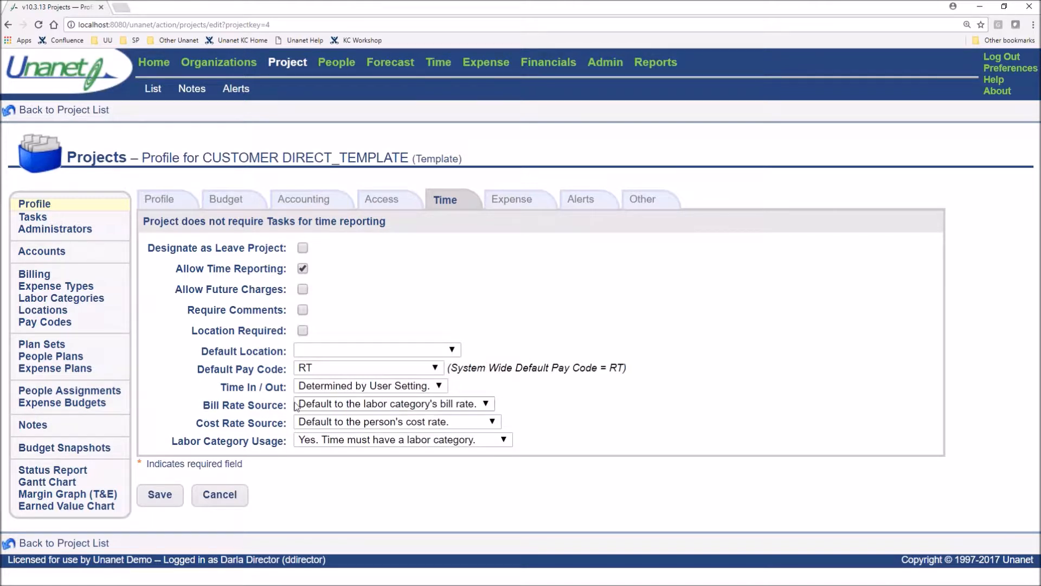
drag(200, 407, 297, 412)
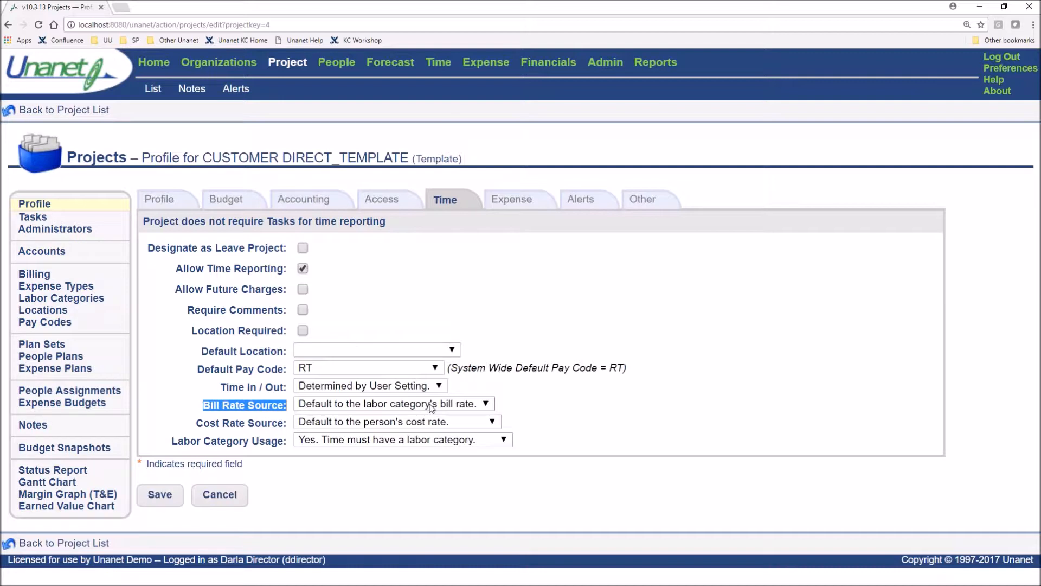
drag(171, 441, 283, 446)
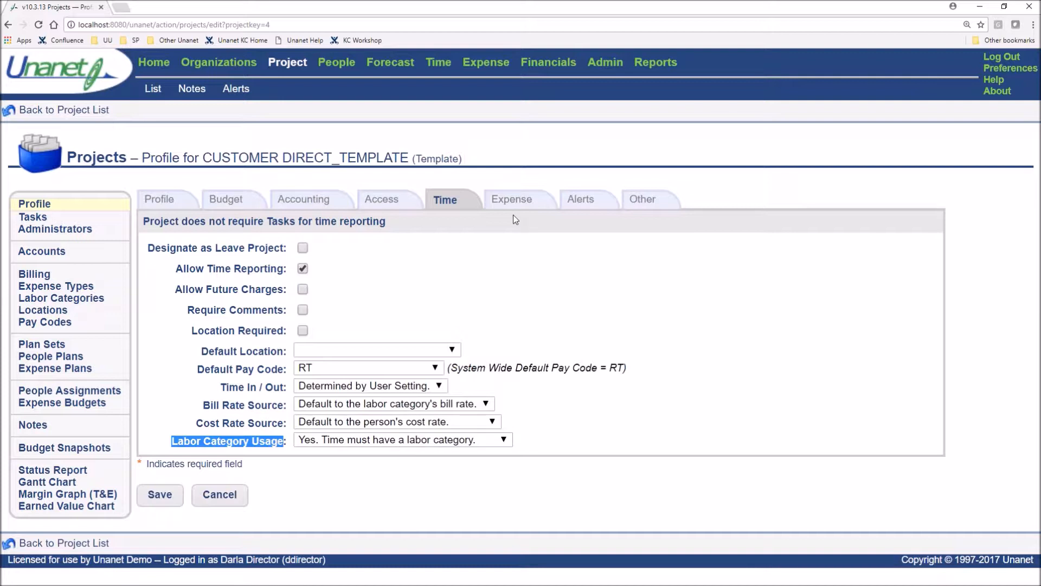
click(655, 278)
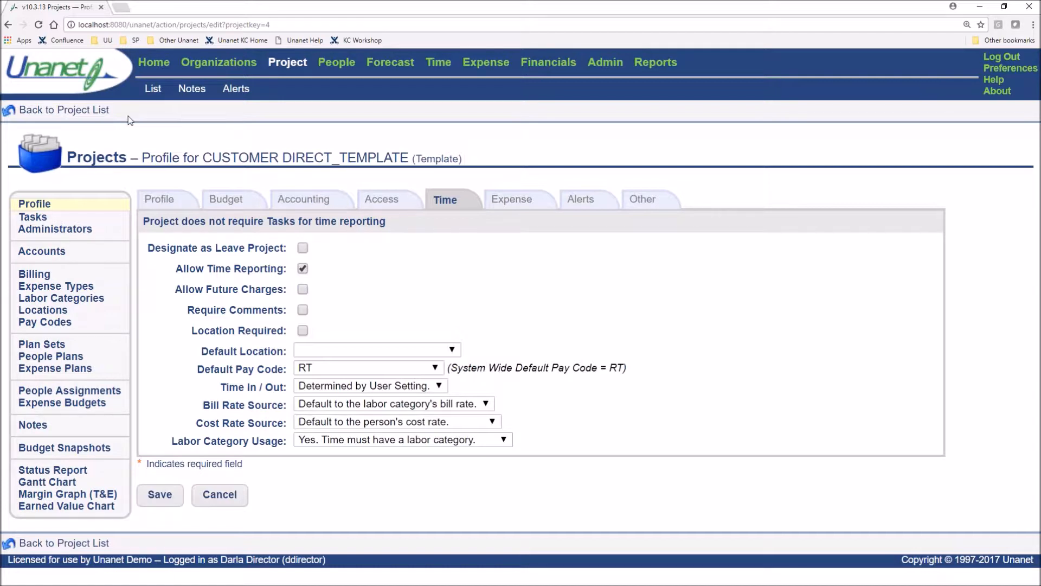
Return to the project list and open the TEMPLATE-MILESTONE project's profile after checking its billing type
click(51, 112)
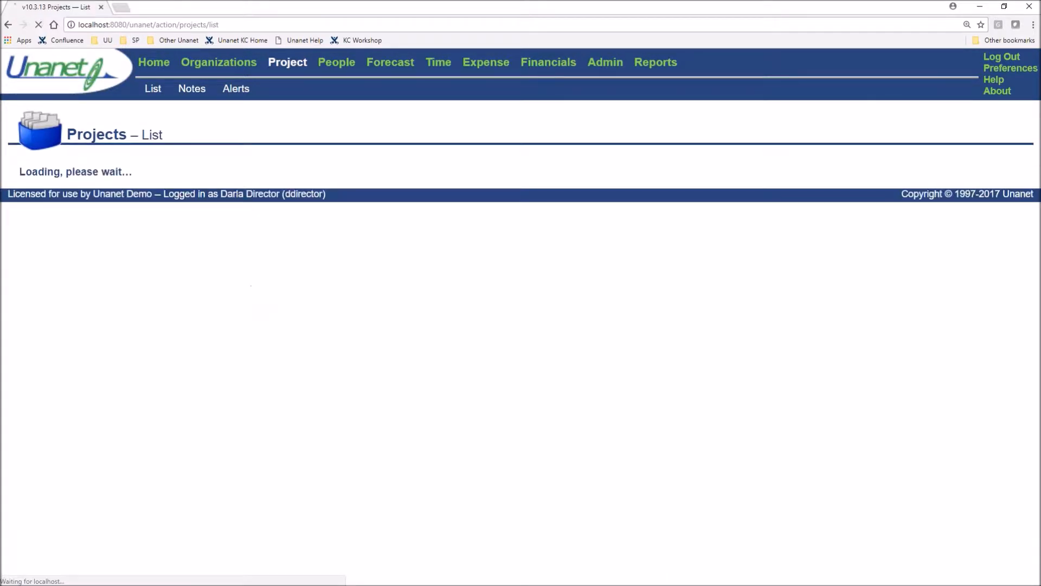
drag(659, 240, 641, 237)
double_click(242, 249)
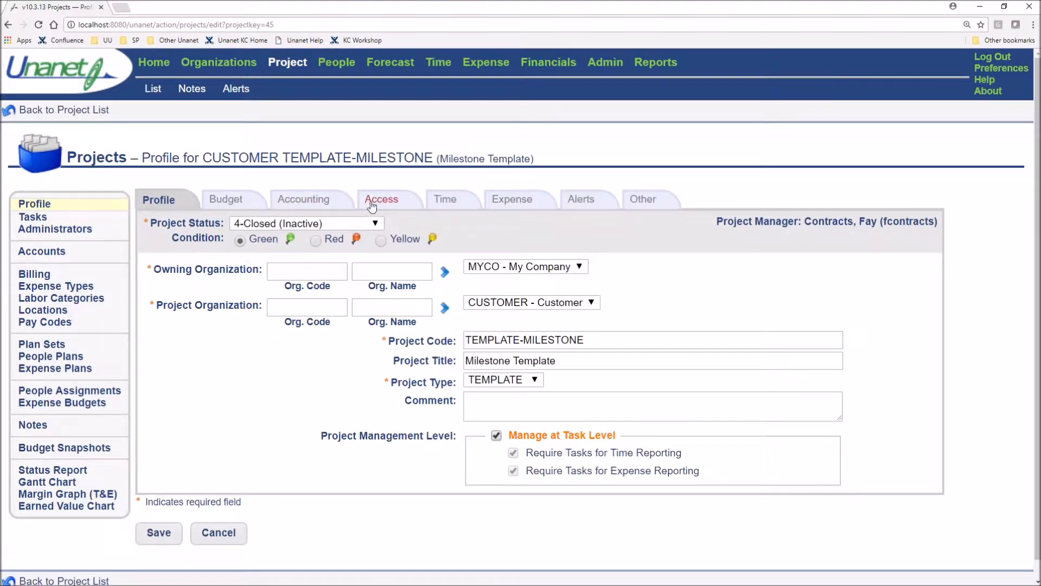
Review the Require Comments option in the milestone template's time settings
click(443, 204)
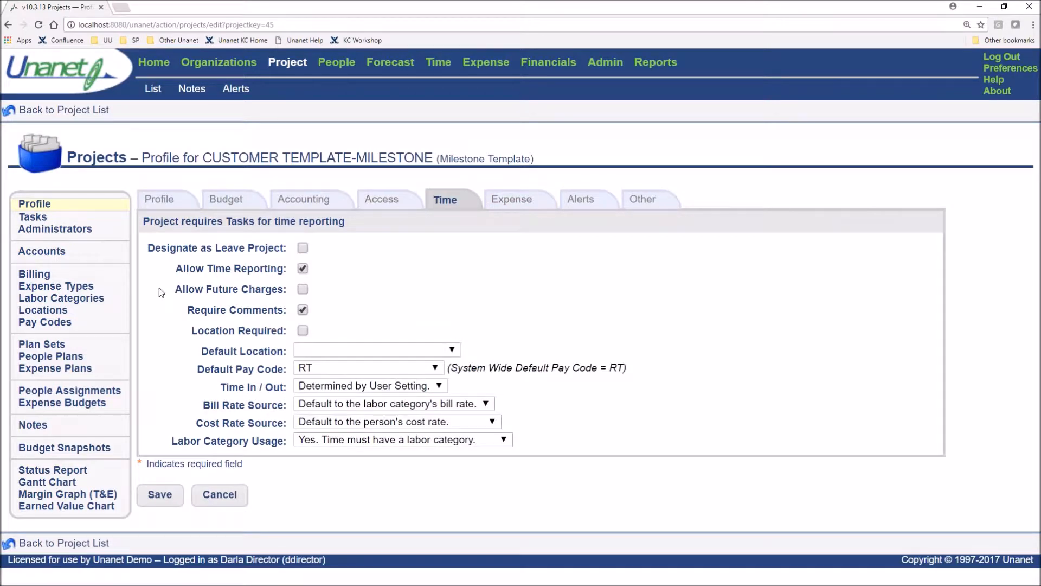
drag(187, 311, 288, 321)
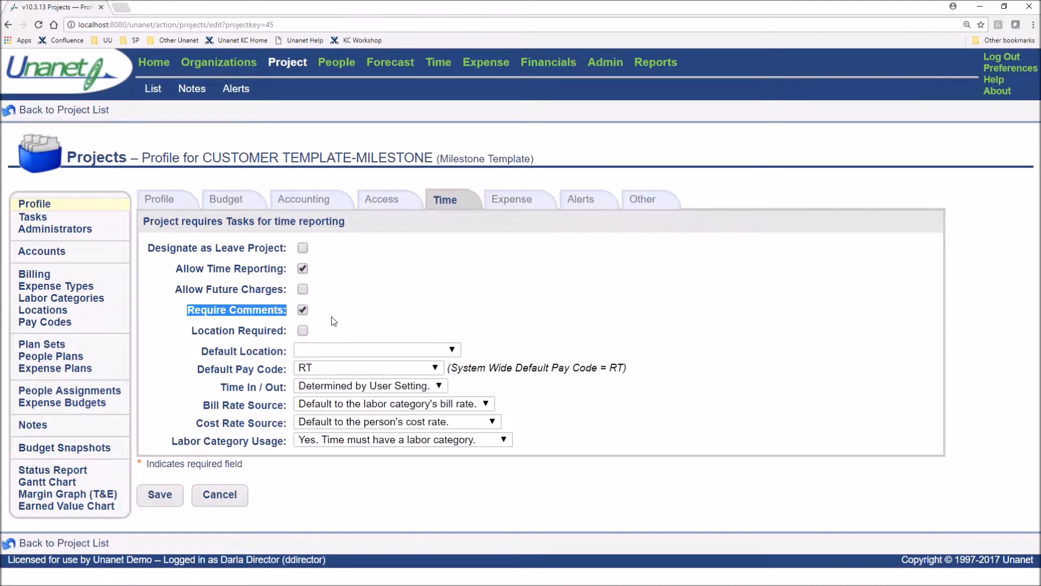
click(488, 303)
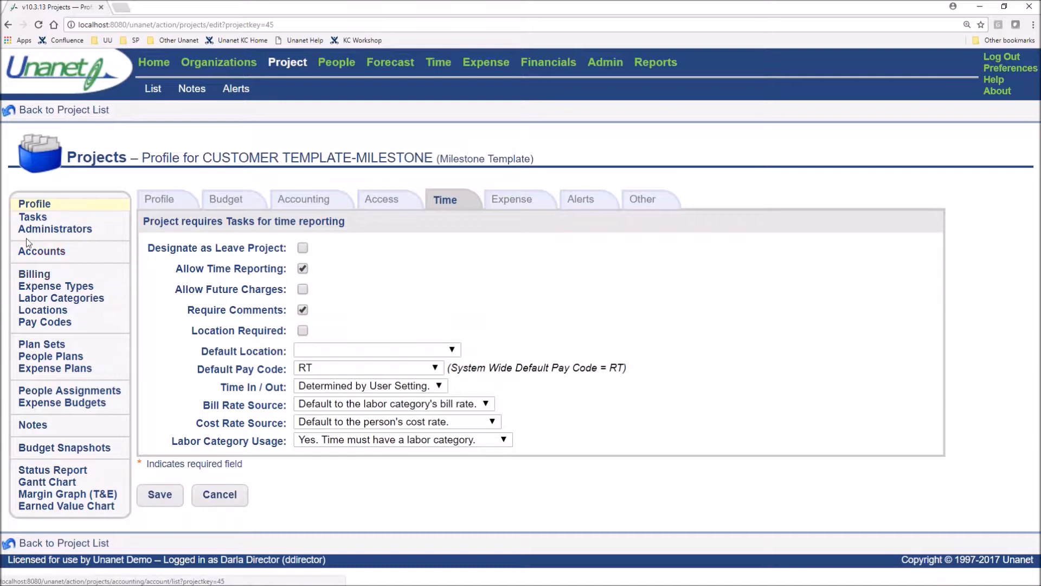
View the milestone template's task list and its billing invoice setup
click(32, 217)
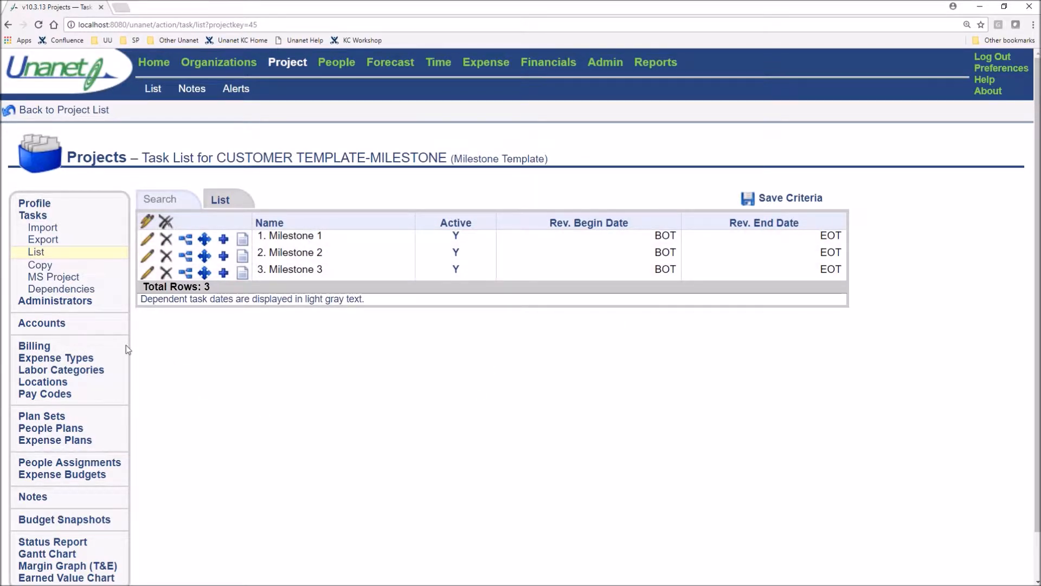
click(27, 346)
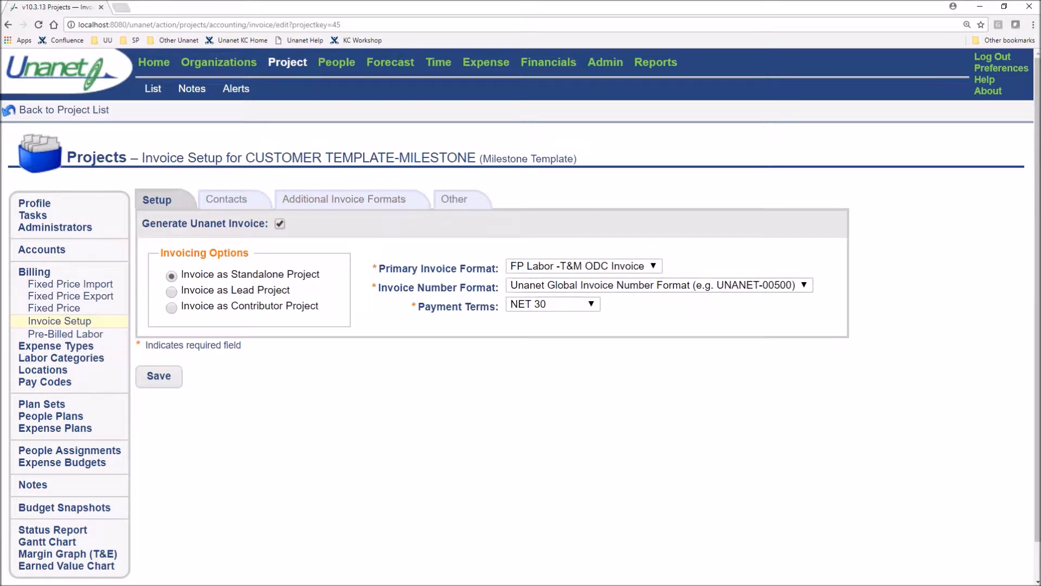
Review the primary invoice format in the milestone template's invoice setup and return to the project list
drag(499, 269, 421, 270)
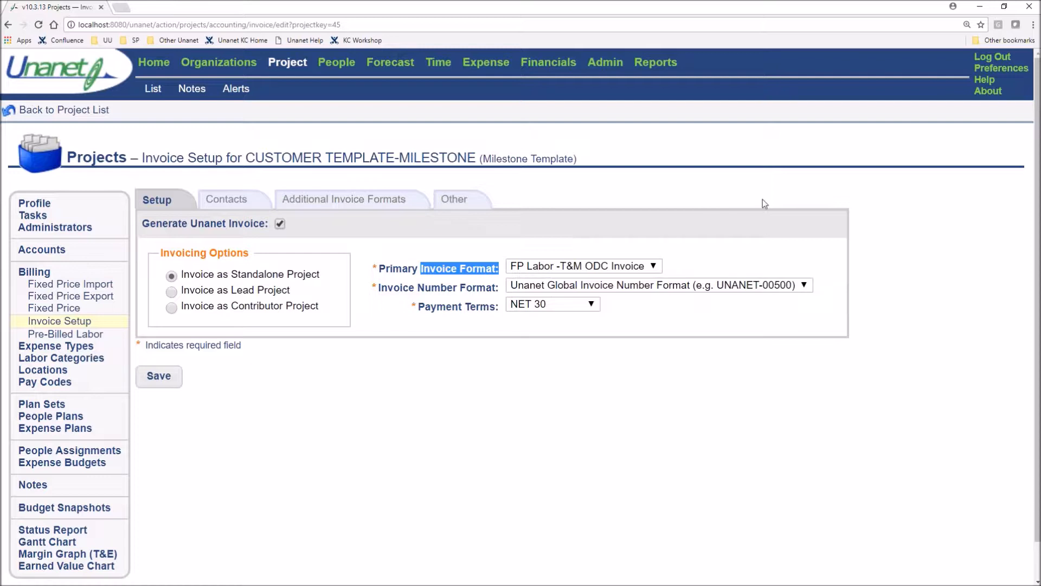
click(789, 182)
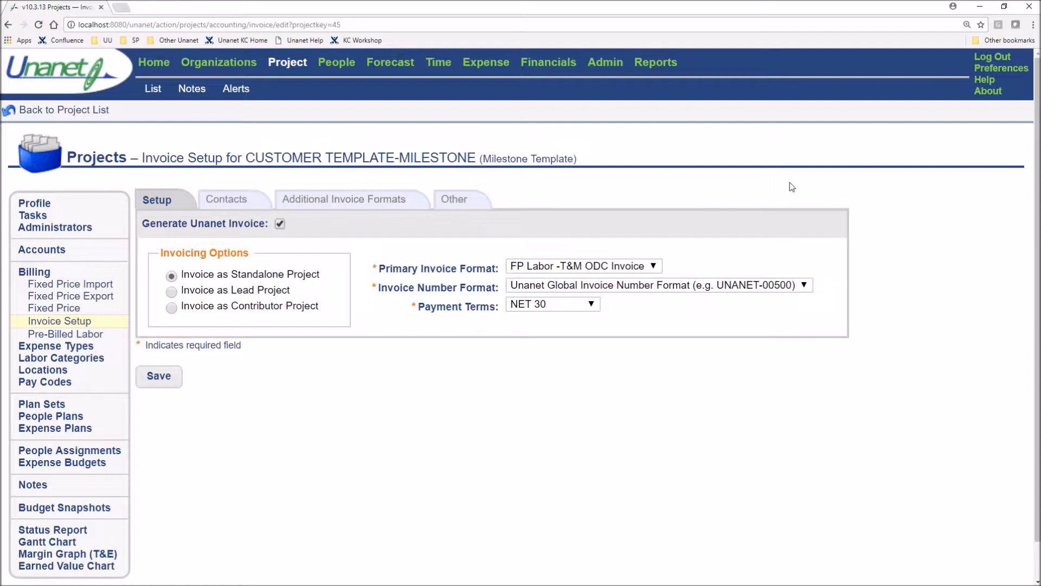
click(65, 111)
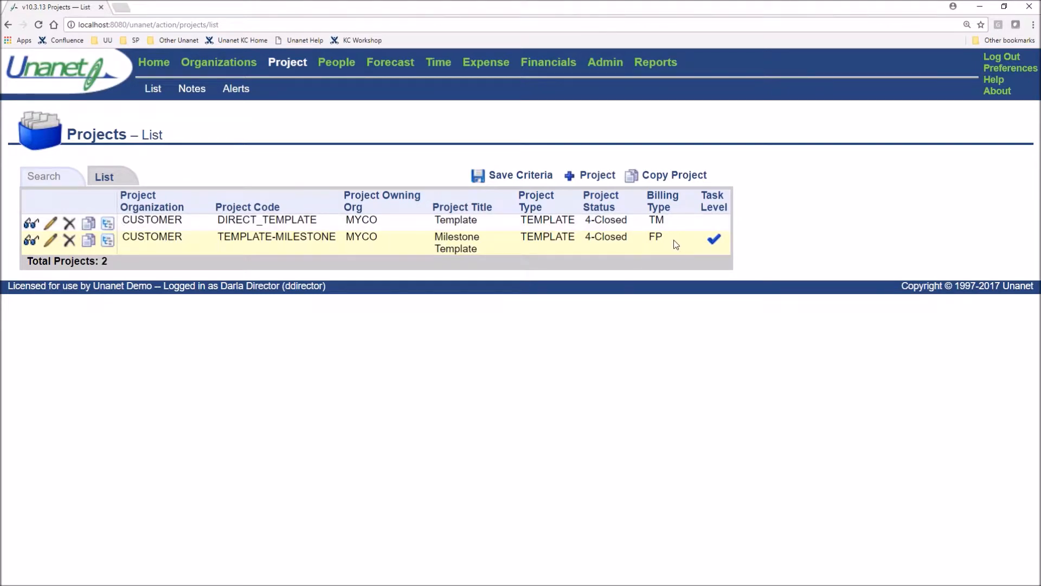
Start a copy of the TEMPLATE-MILESTONE project that includes its Tasks and Invoice Setup
click(89, 241)
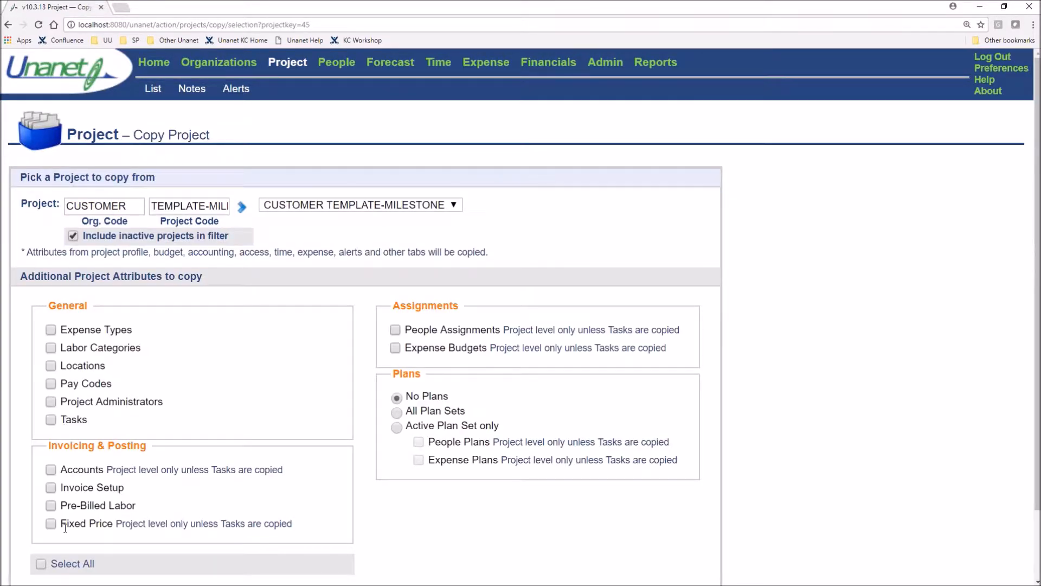
click(51, 487)
click(51, 422)
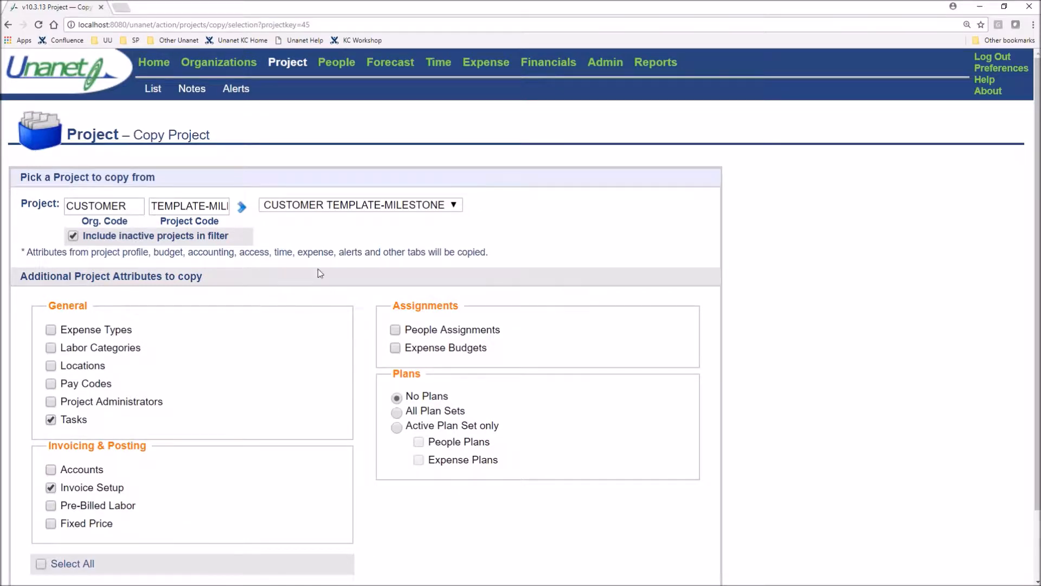
scroll(477, 177, down, 2)
click(32, 536)
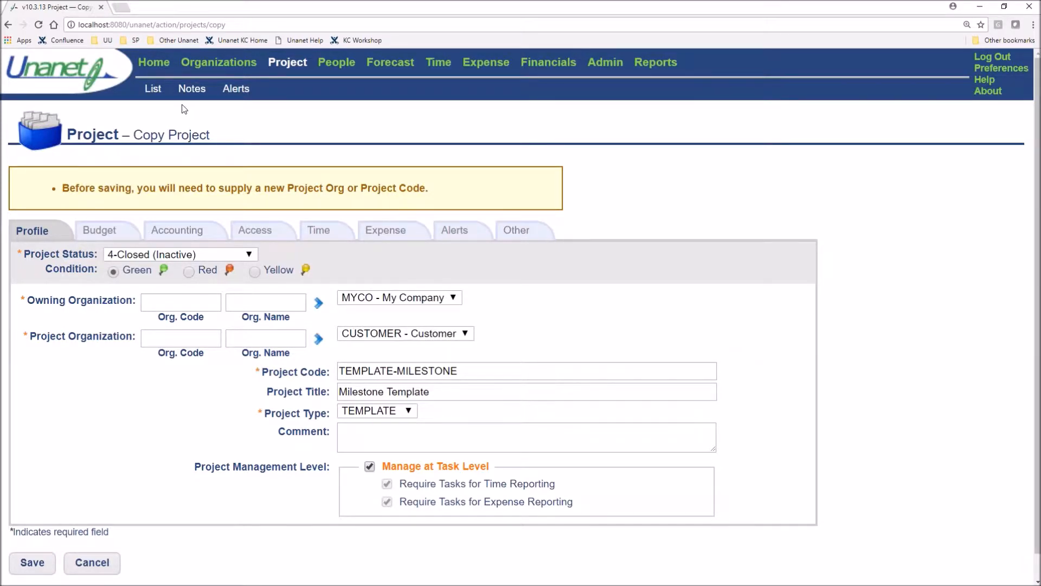
View the labor categories of DIRECT_TEMPLATE from the Template Repository list, and return to that list
click(298, 65)
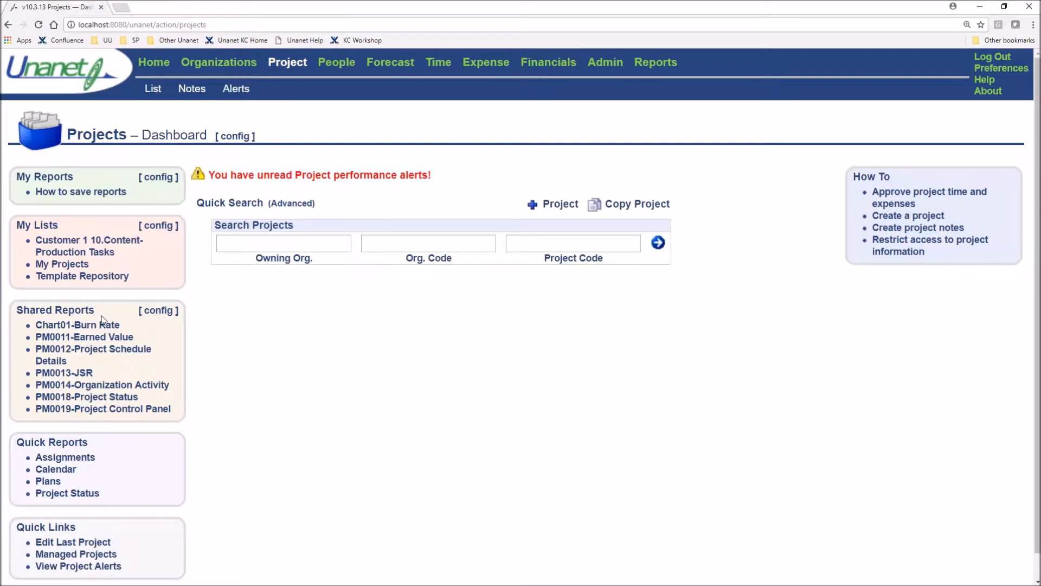
click(79, 277)
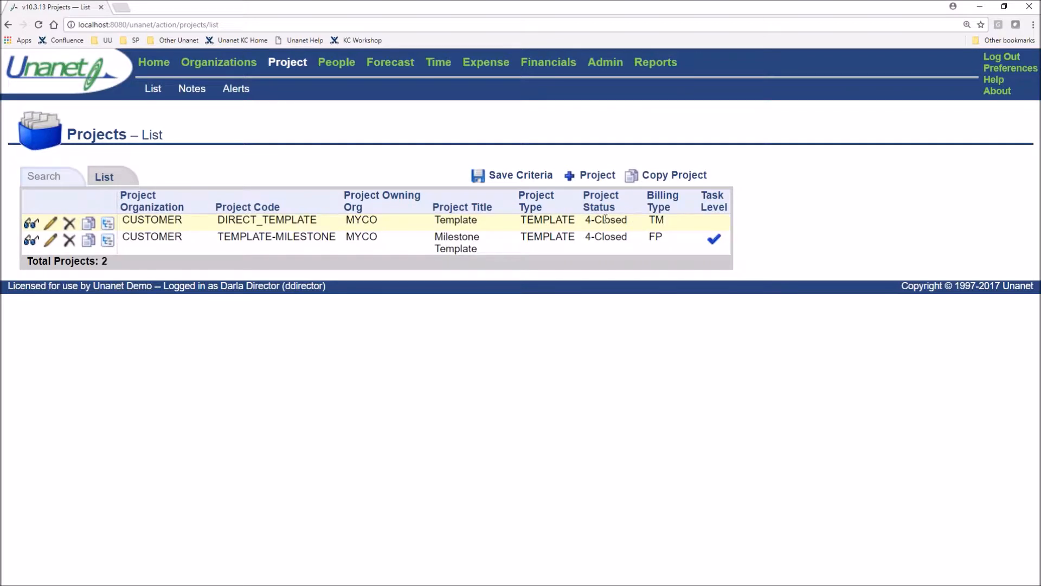
double_click(155, 222)
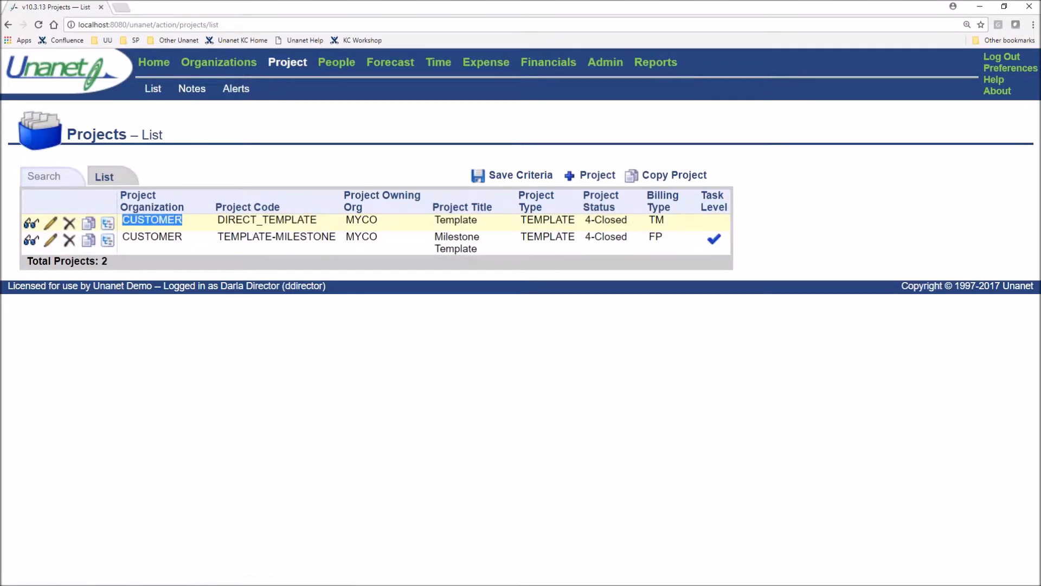
click(73, 298)
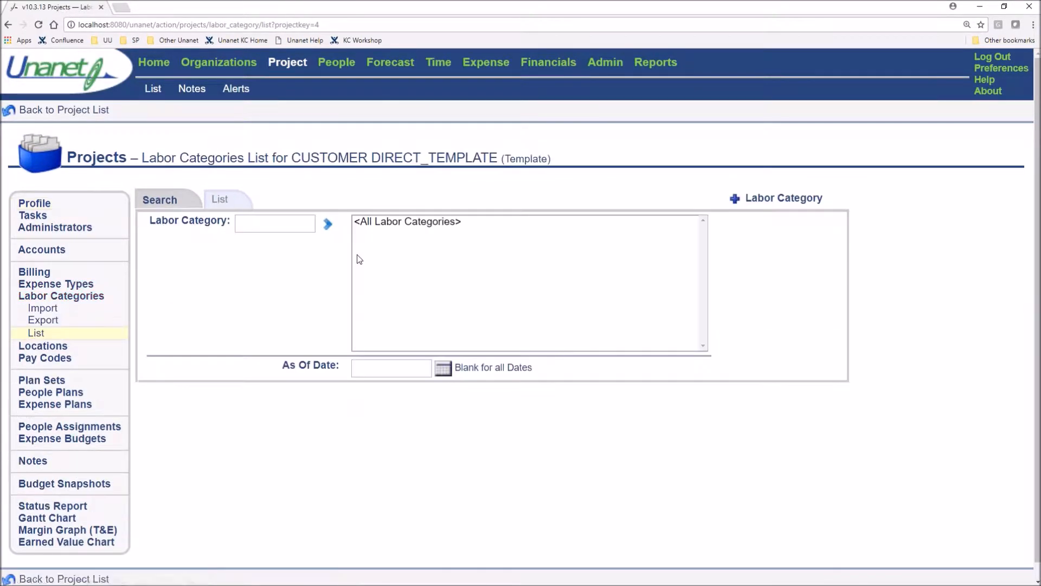
click(219, 199)
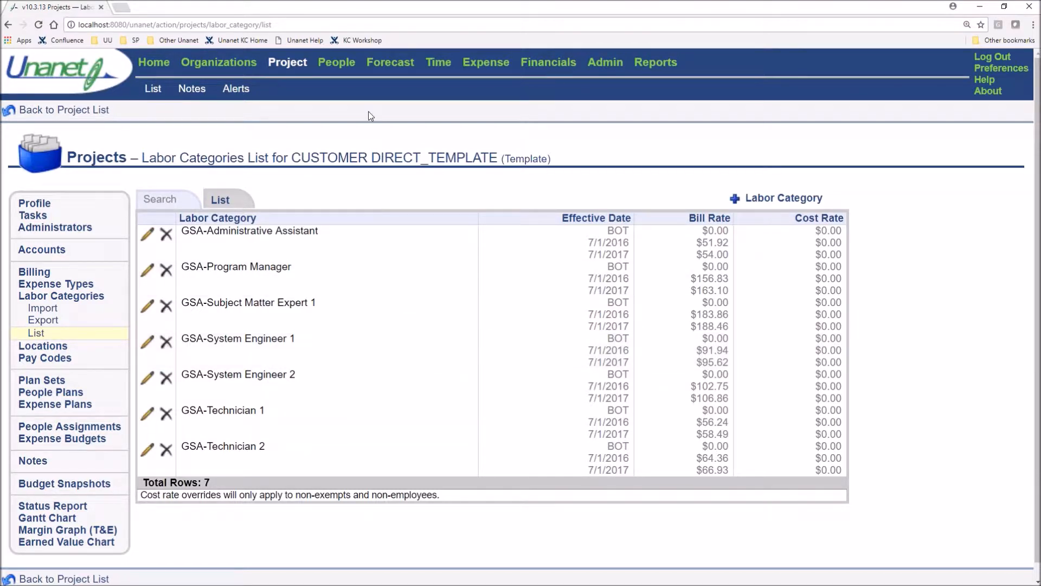
click(299, 68)
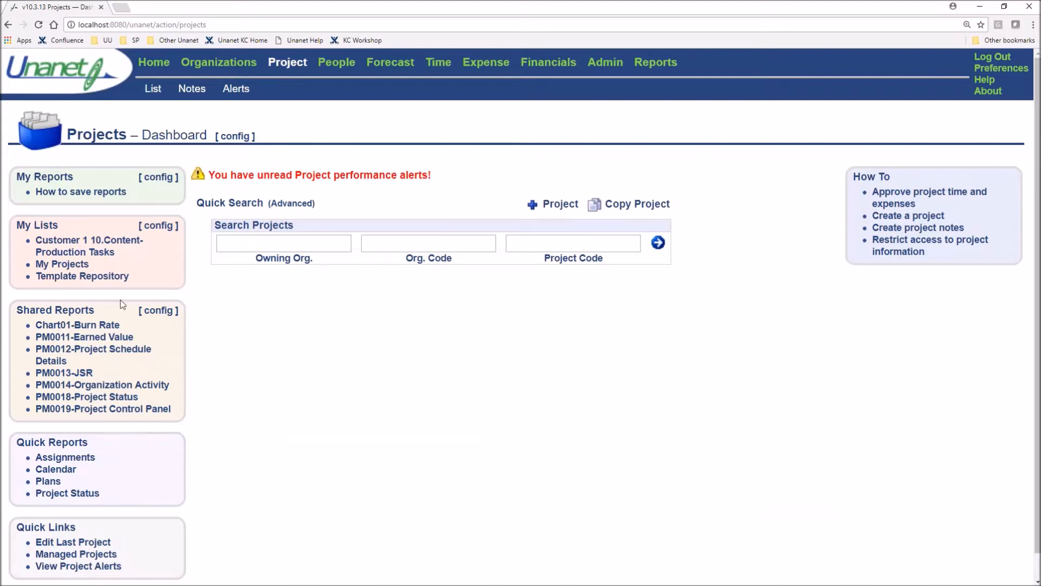
click(111, 275)
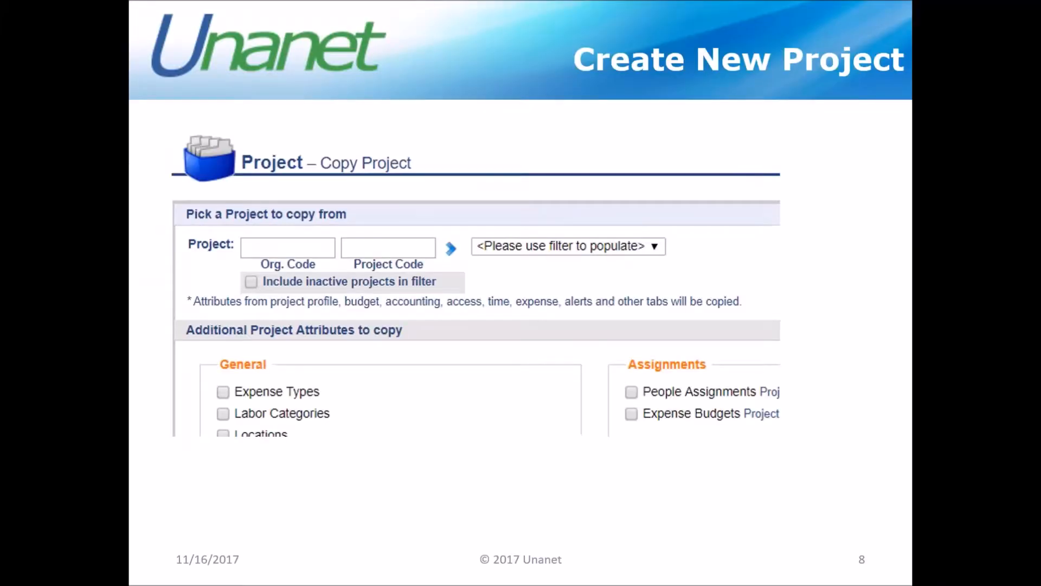
Open the FAQ on project budgets equalling the sum of task budgets and read about automating it with the Integration Management Utility
key(Right)
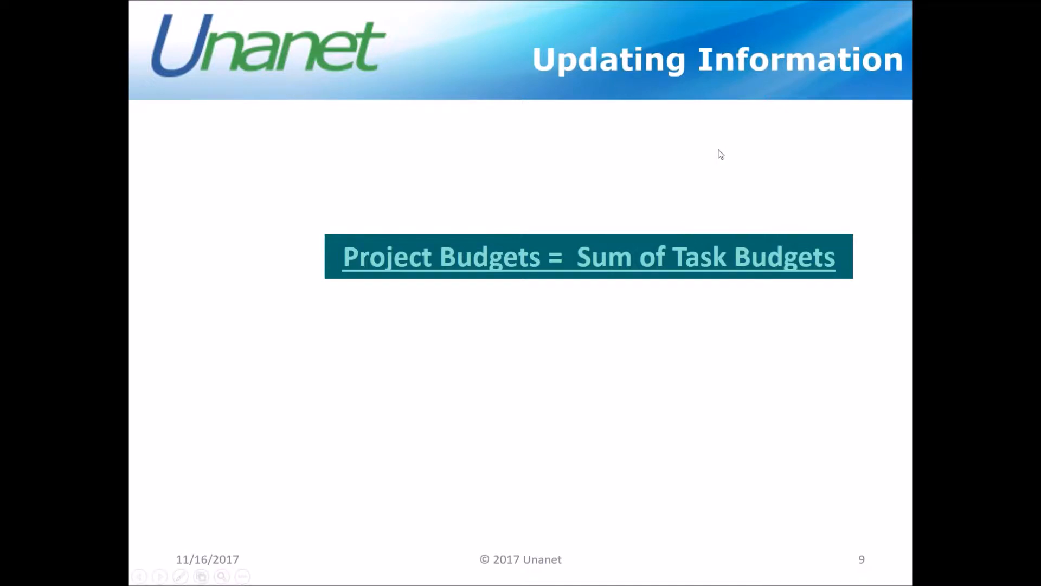
click(662, 266)
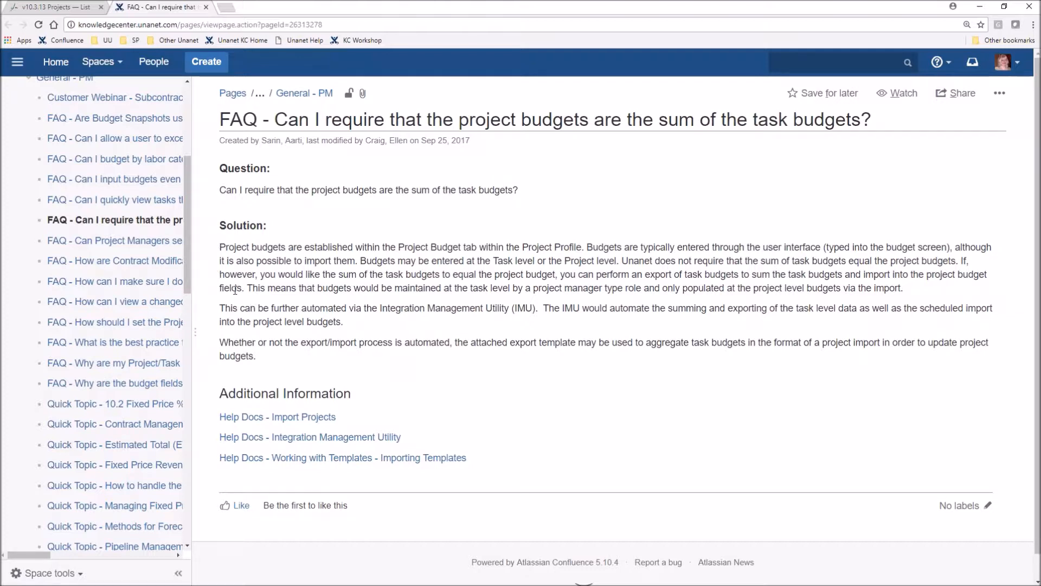
drag(331, 312, 536, 312)
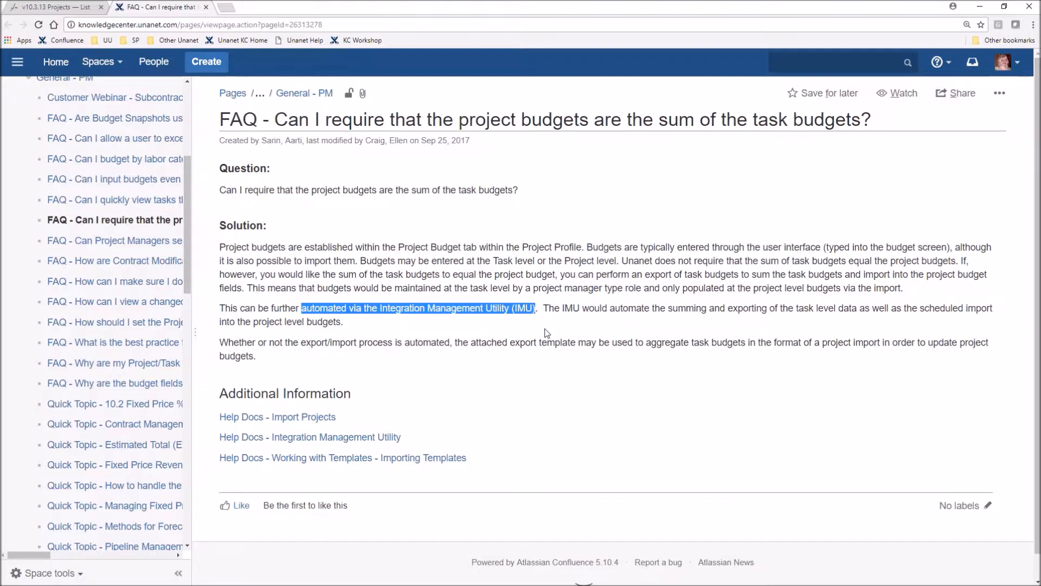
click(54, 7)
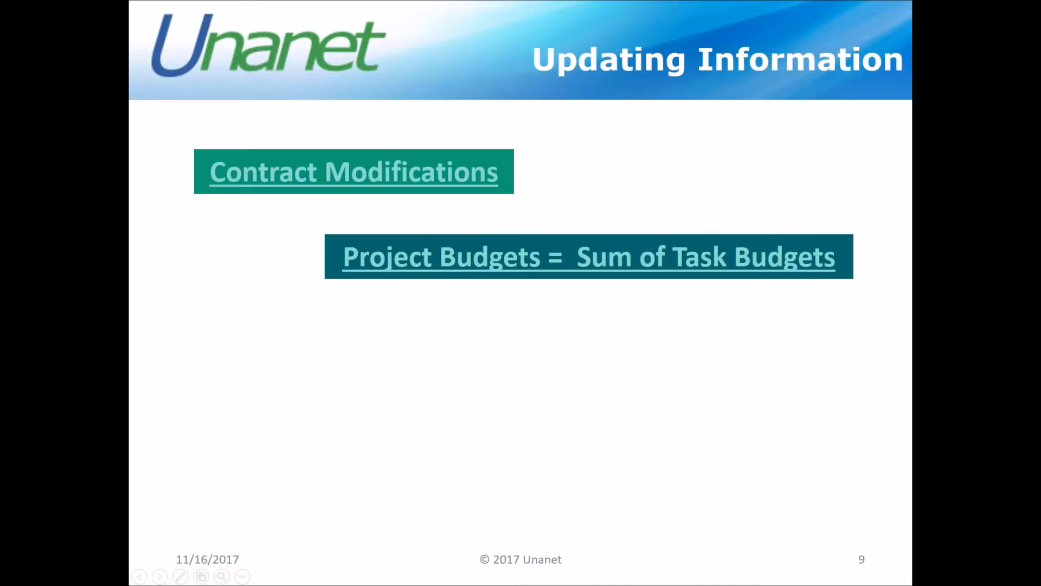
Open the Contract Modifications article and examine its three methods for tracking contract modifications
click(413, 176)
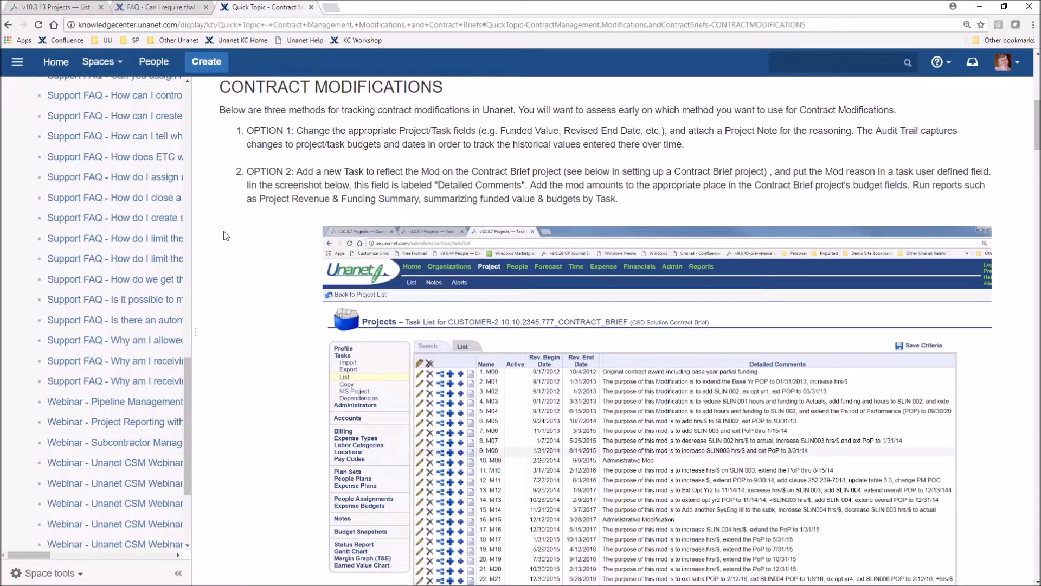
scroll(226, 236, down, 5)
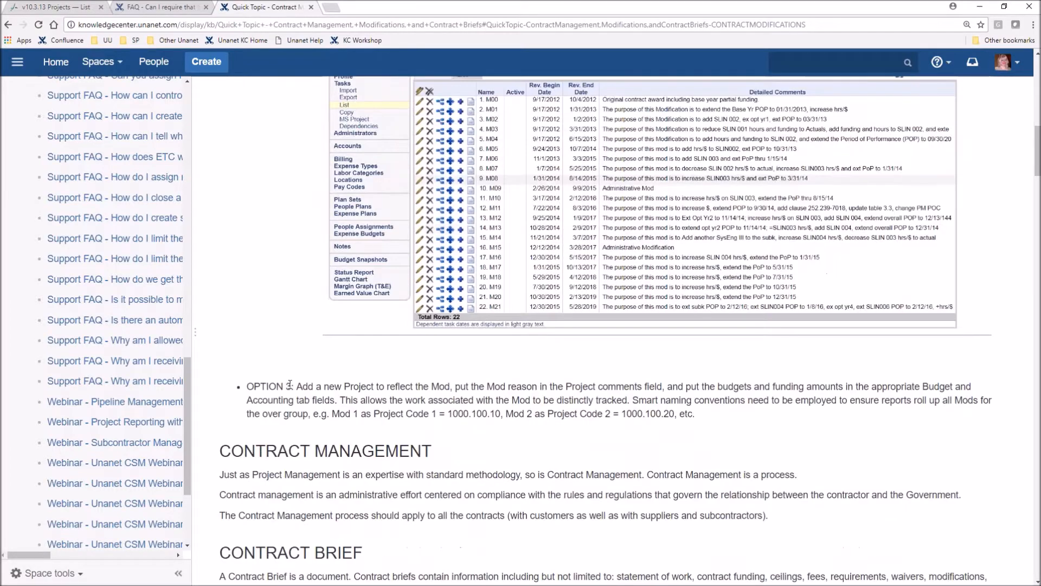
scroll(289, 385, up, 7)
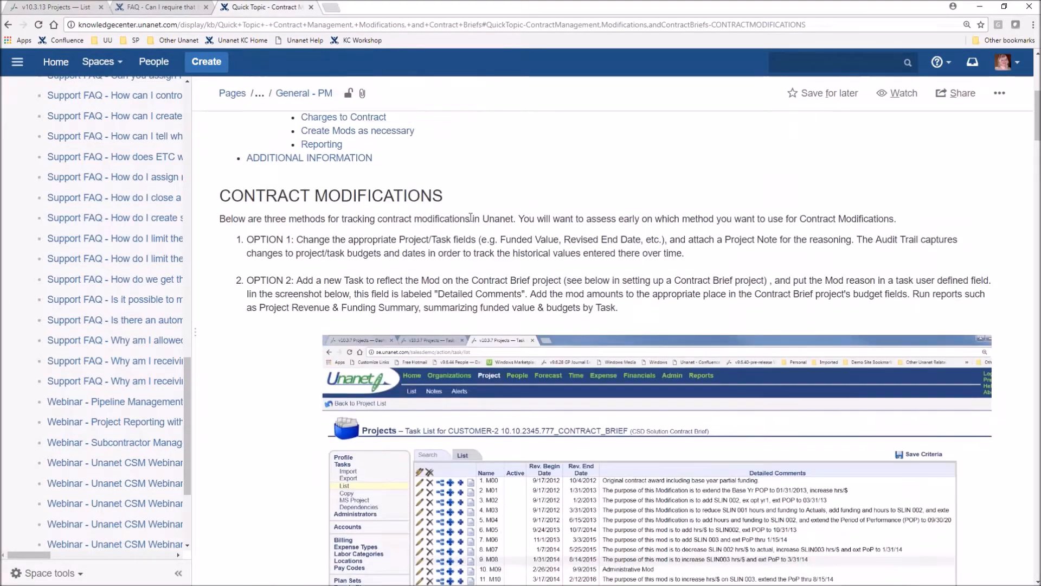
scroll(471, 217, down, 1)
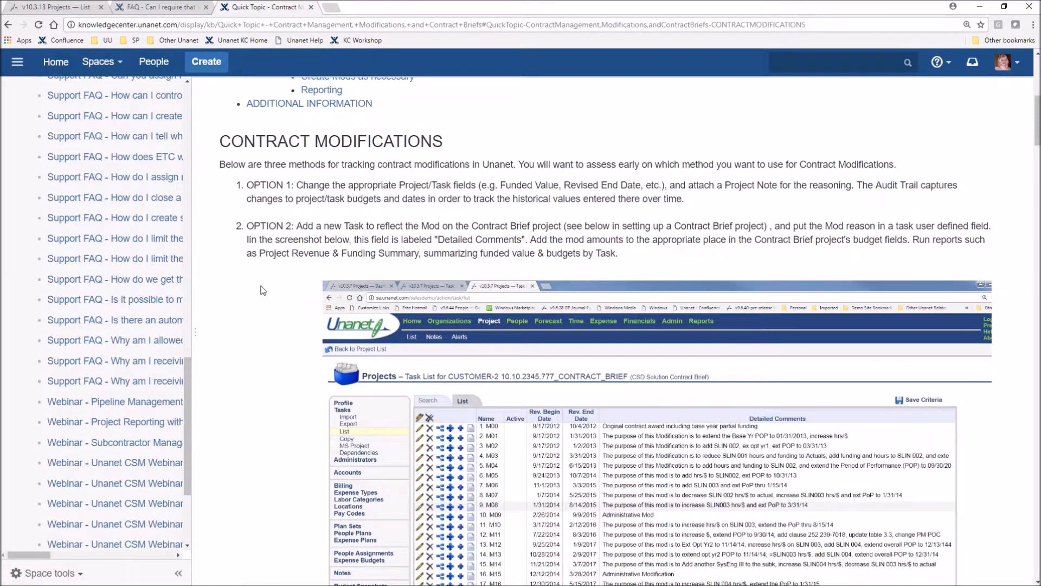
scroll(263, 290, down, 1)
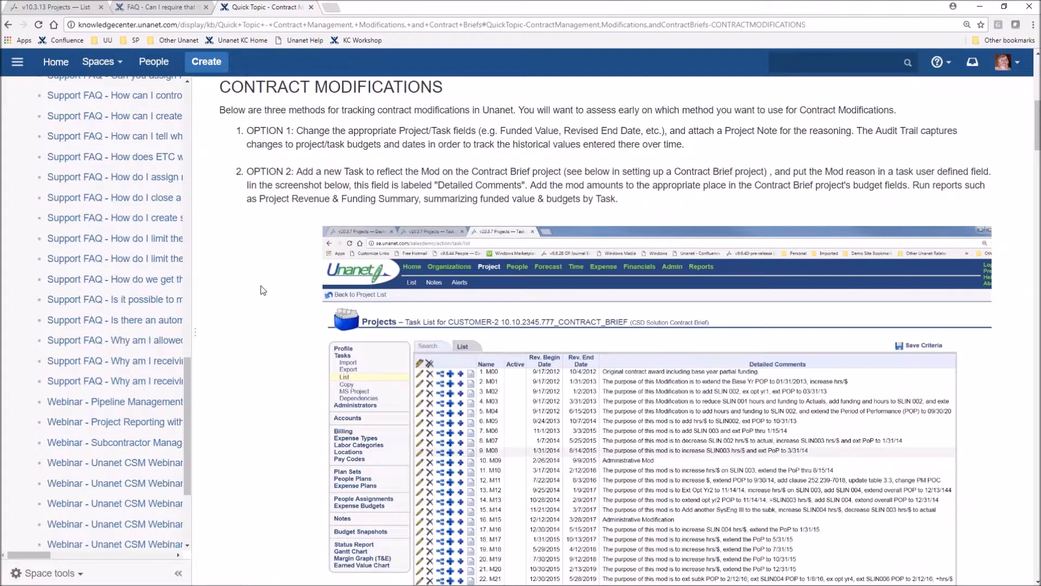
Switch back to Unanet and open the 10.HEALTH-IT project's accounting settings after viewing its budget
click(49, 8)
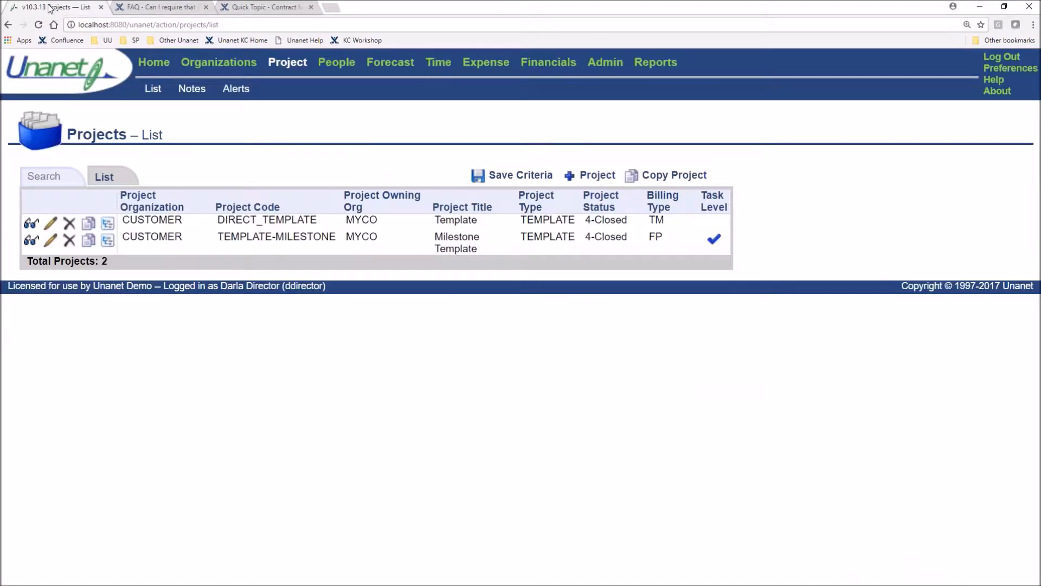
click(287, 63)
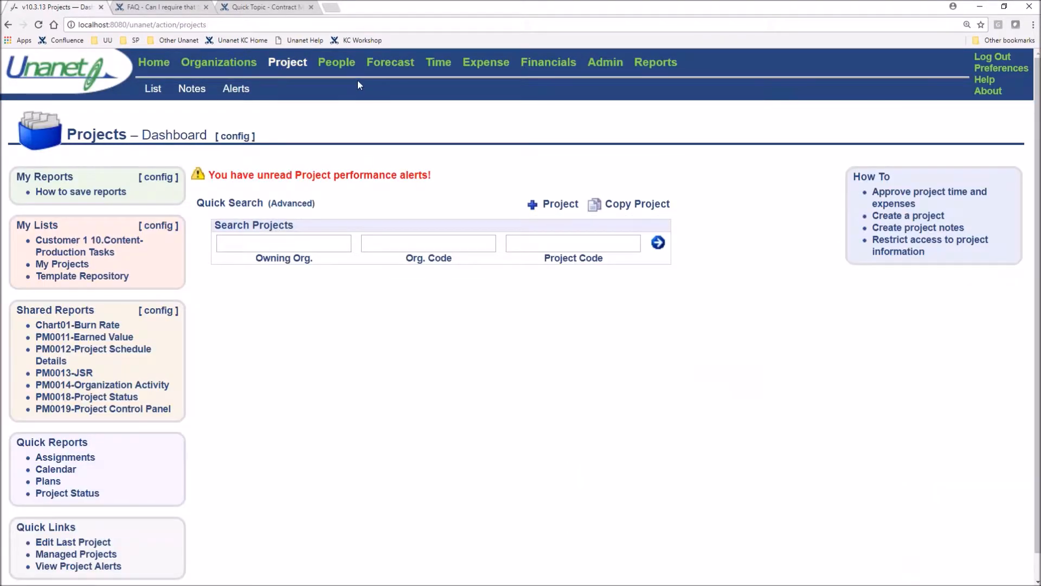
click(153, 89)
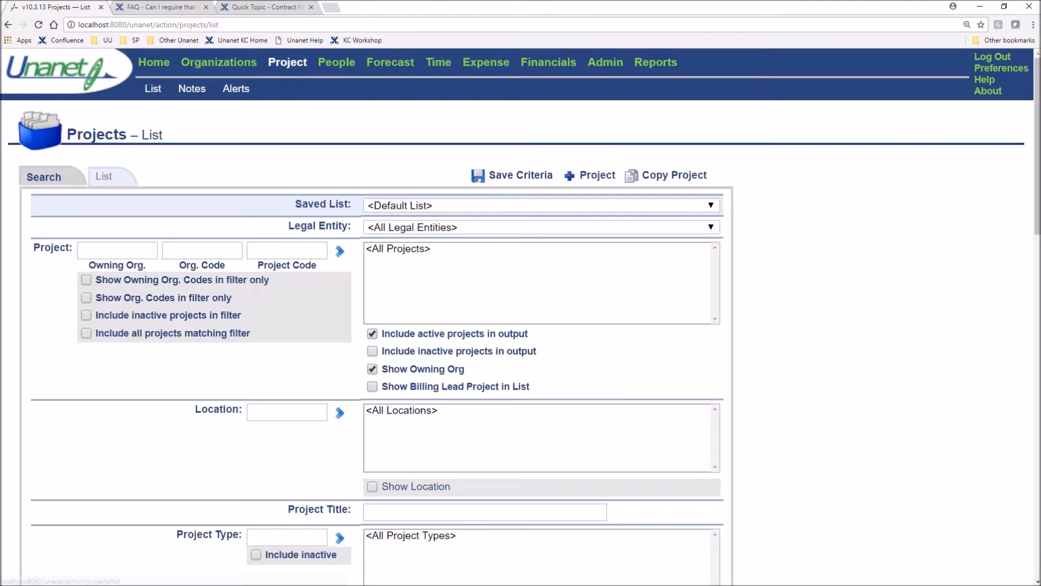
click(122, 180)
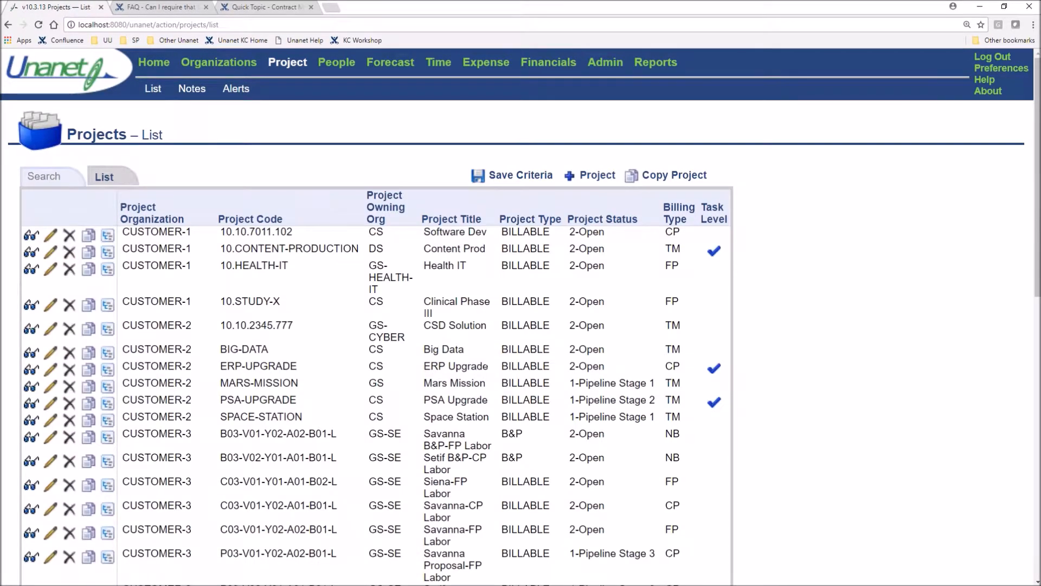
click(286, 271)
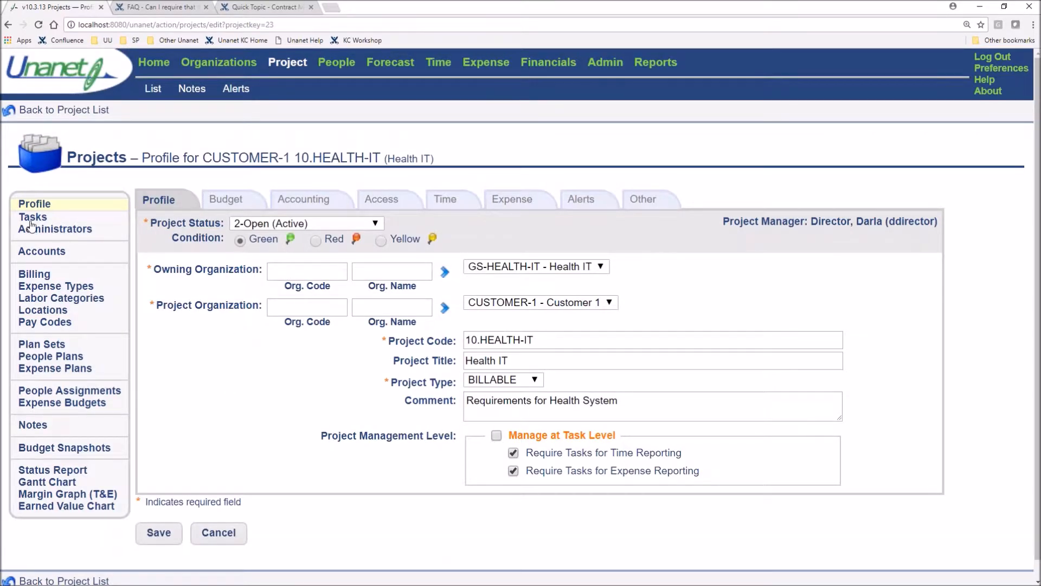
click(232, 200)
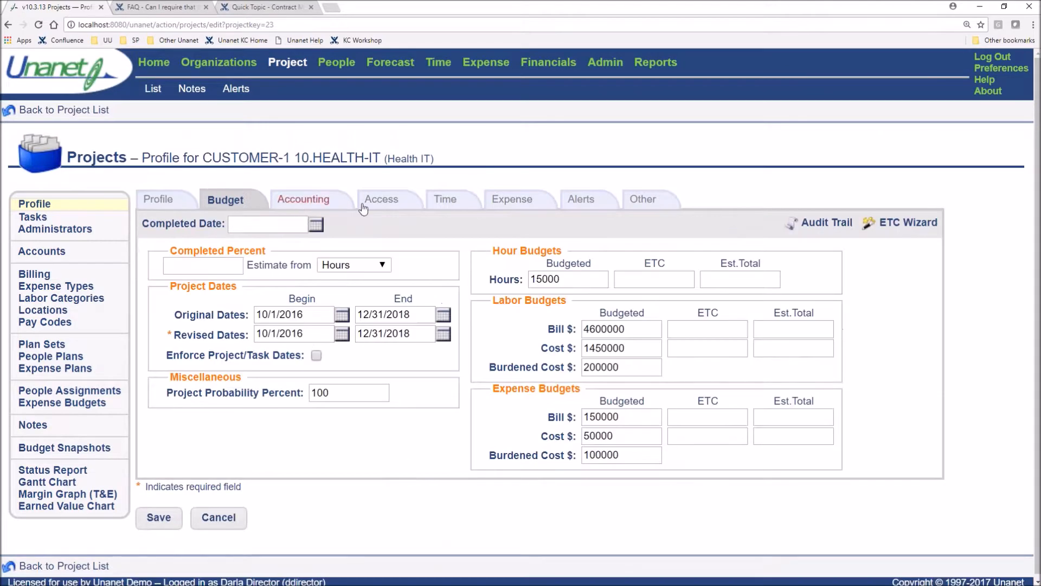
click(305, 202)
Set the 10.HEALTH-IT project's funded value to 4750000 and save the project
drag(844, 265, 766, 265)
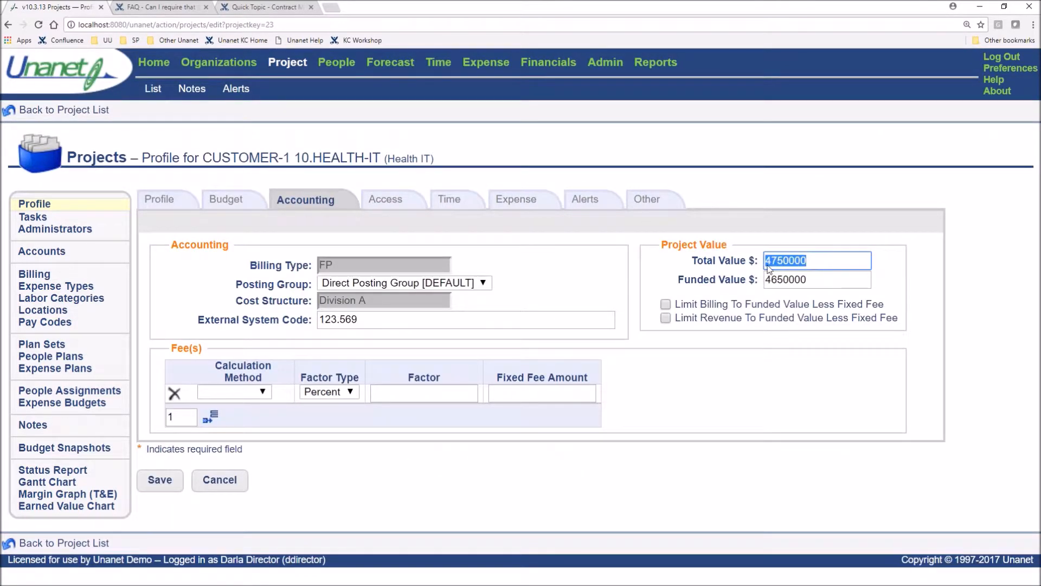
click(825, 265)
double_click(838, 281)
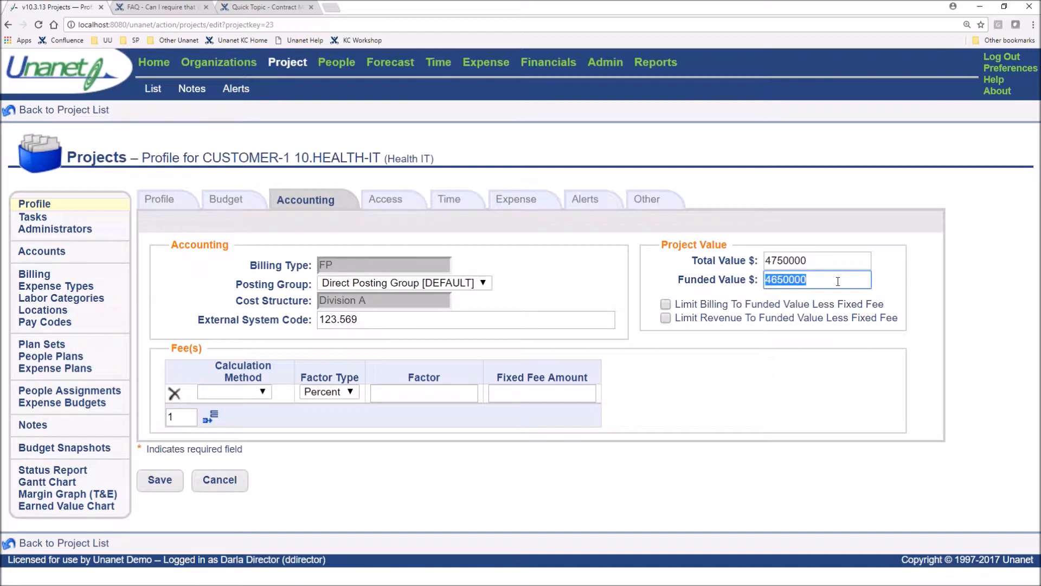
text(4)
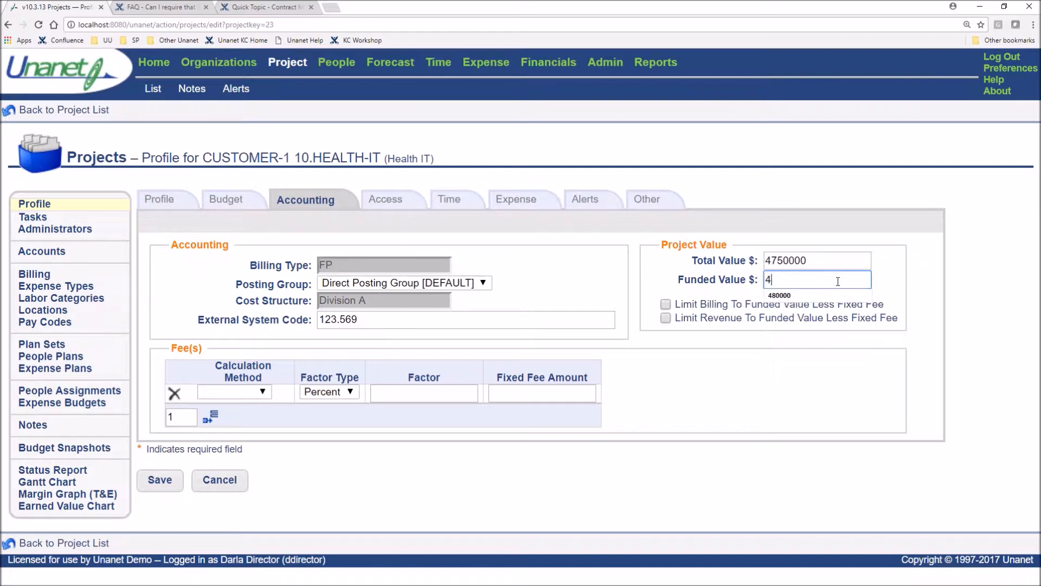
text(750000)
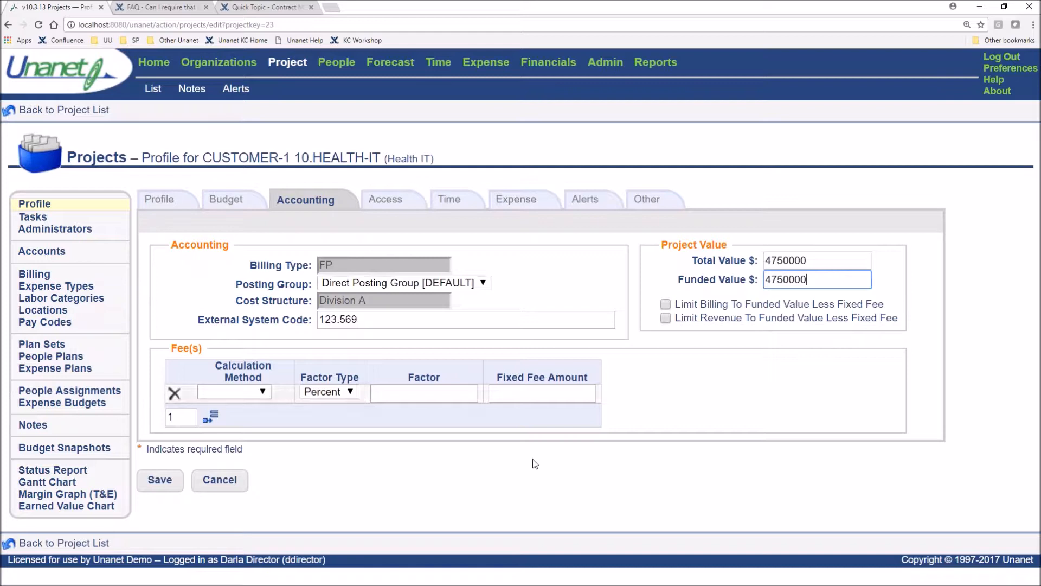
click(158, 492)
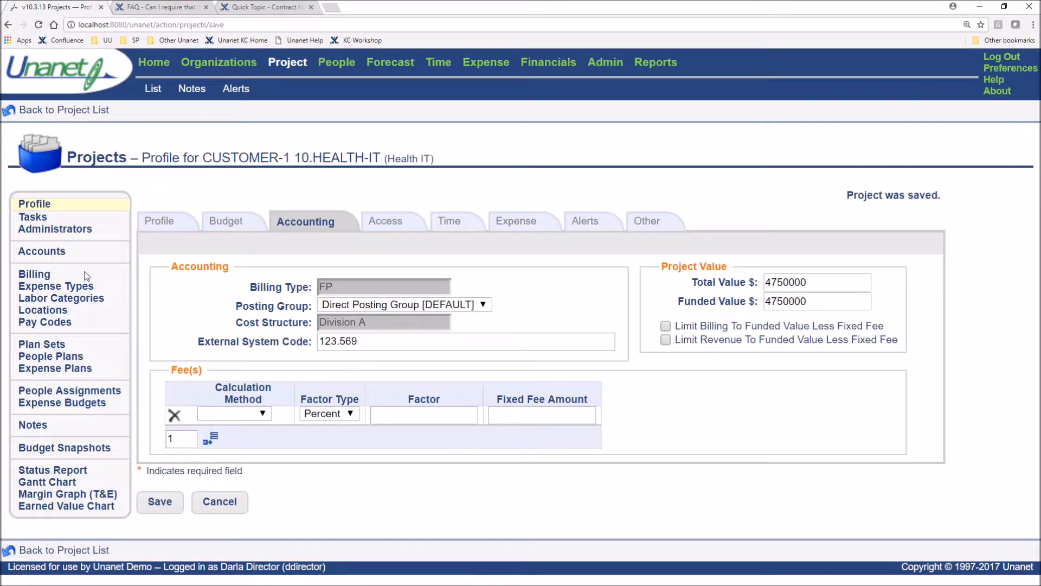
View the 10.HEALTH-IT project's task list and start a new note from the project's notes list
click(32, 218)
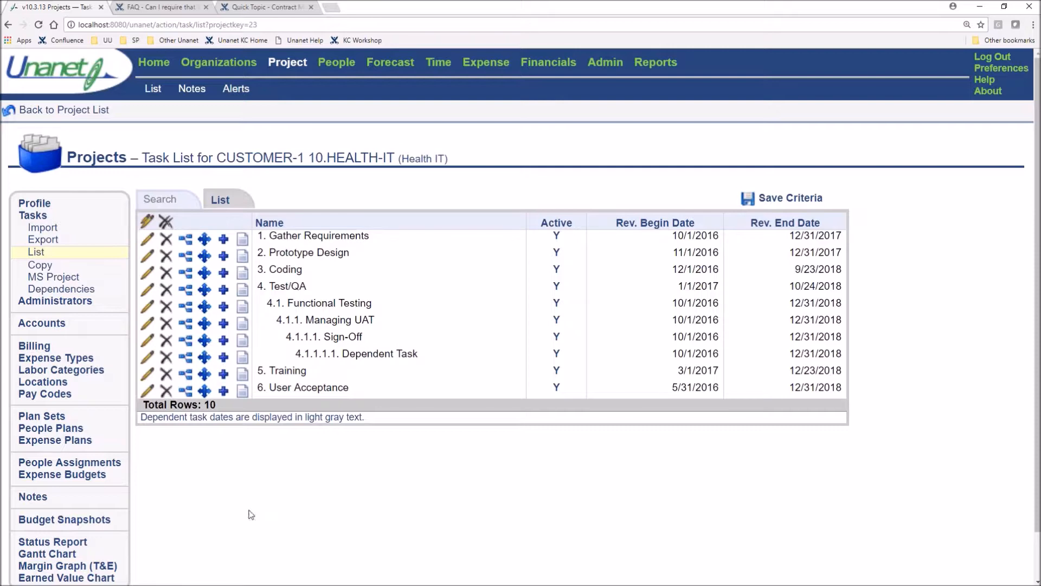
click(30, 499)
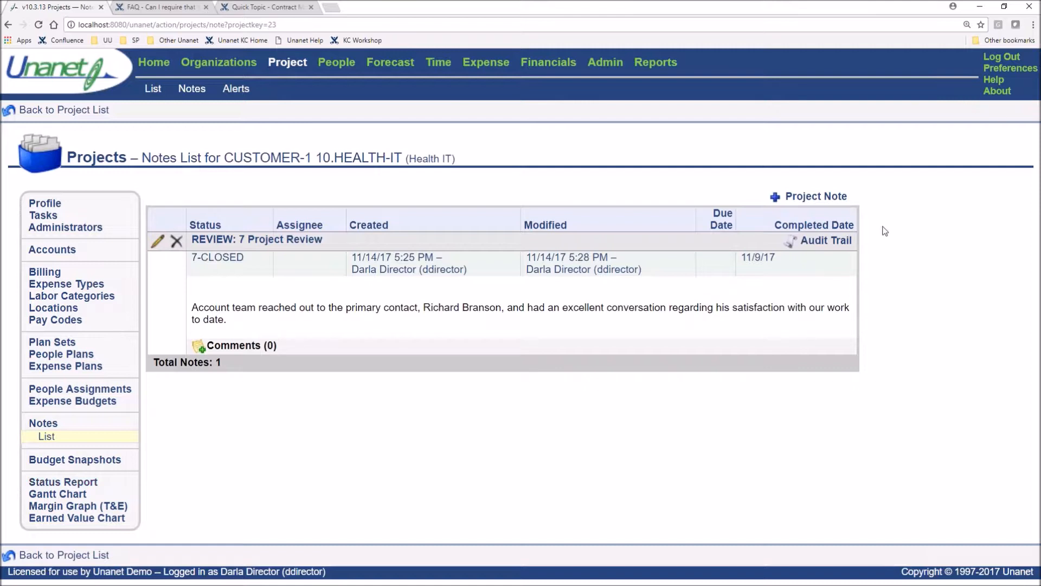
click(810, 199)
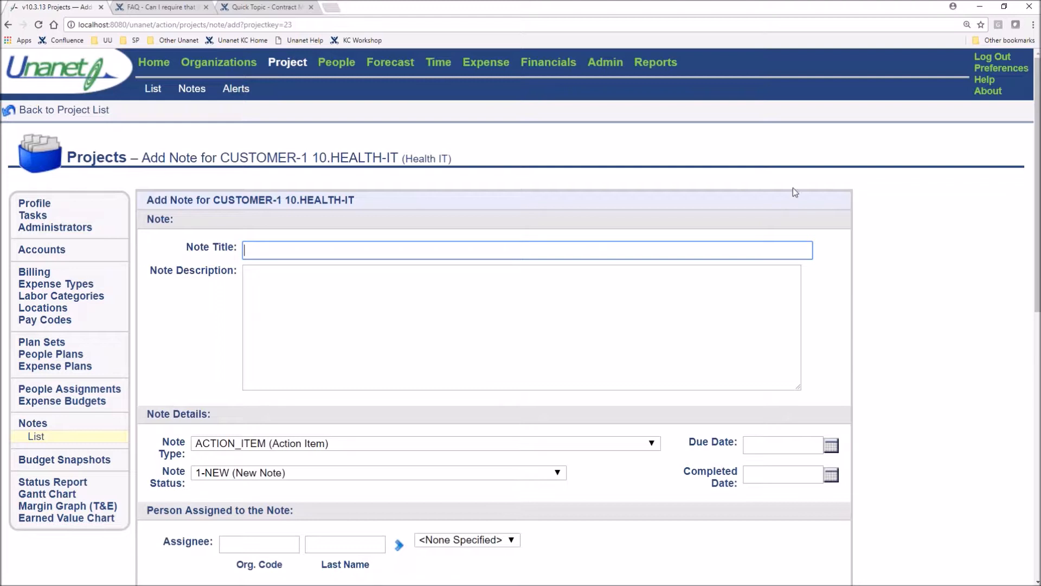
Title the note "Contract Mod" and enter "Information about the mod" as its description
text(Contract Mod)
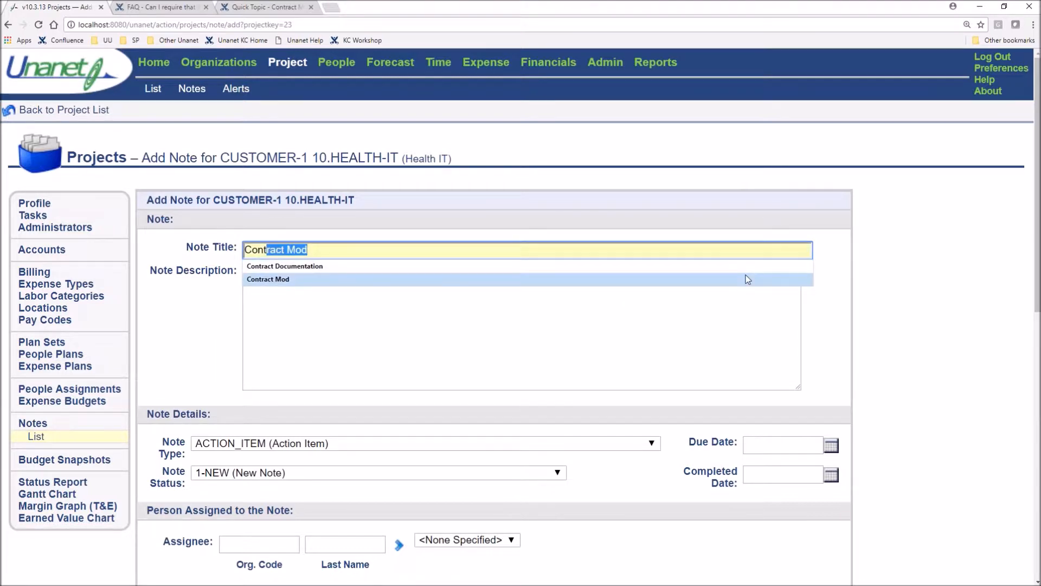
click(748, 279)
click(588, 296)
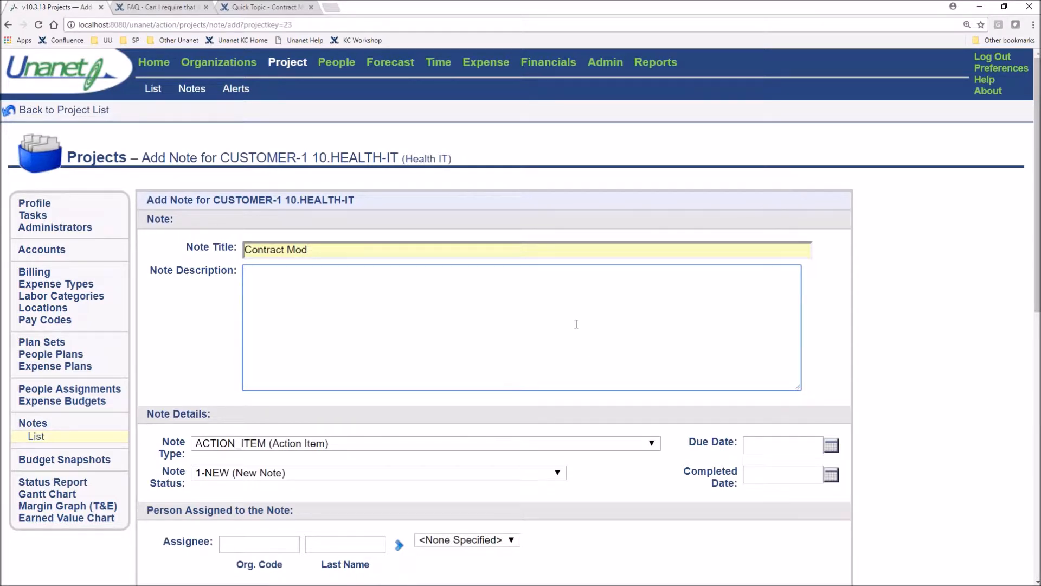
text(Information about the mod)
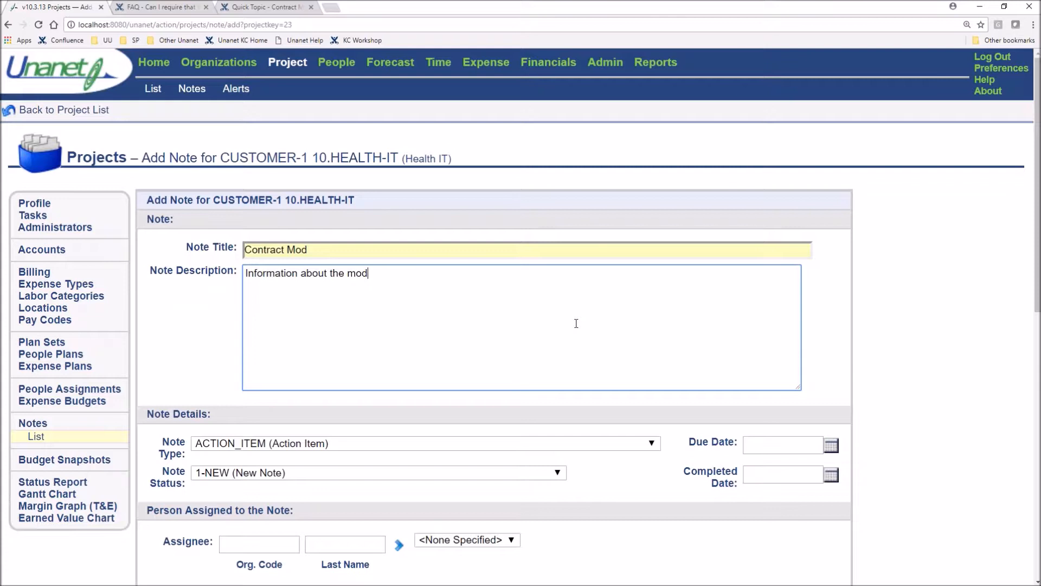
click(545, 459)
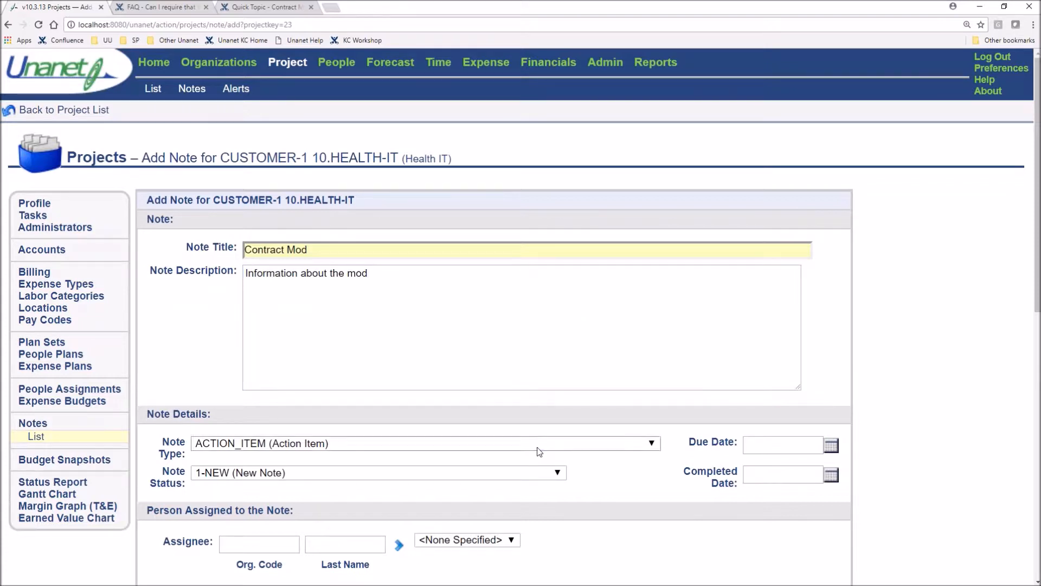
Set the note type to CONTRACT_MOD (Contract Modification) and the note status to 7-CLOSED (Closed by originator)
click(539, 444)
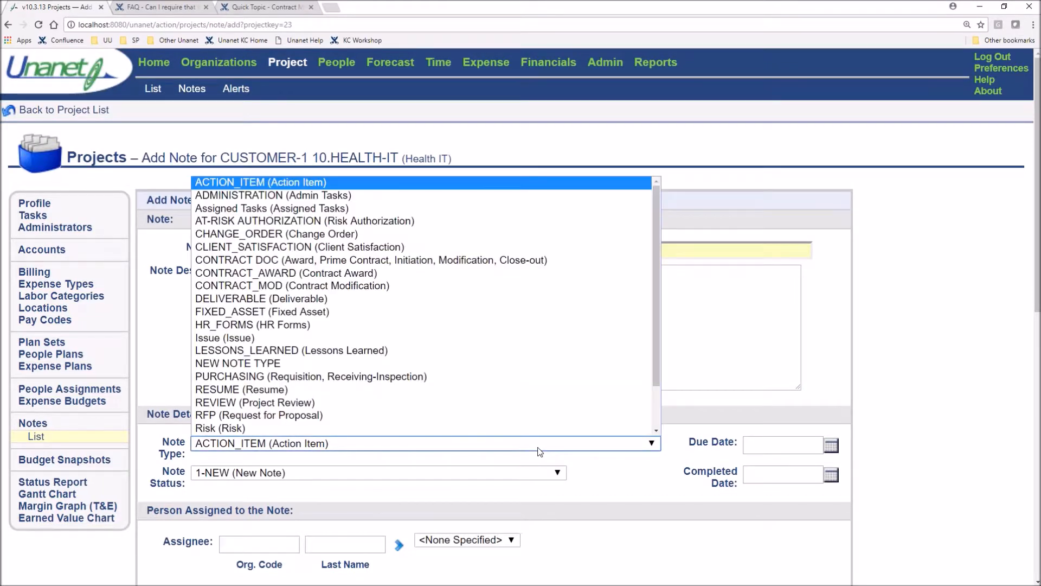
click(448, 288)
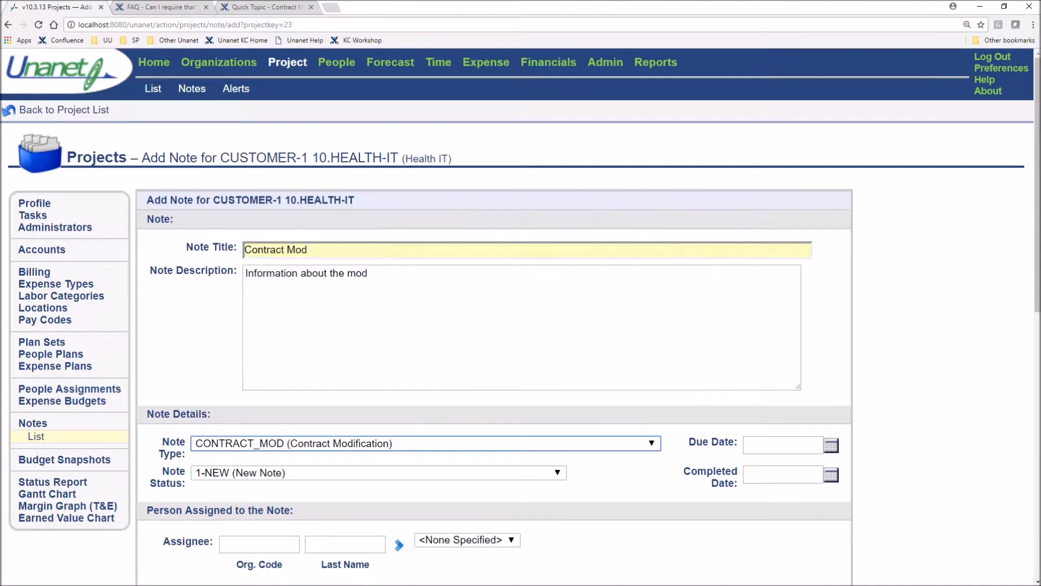
click(416, 473)
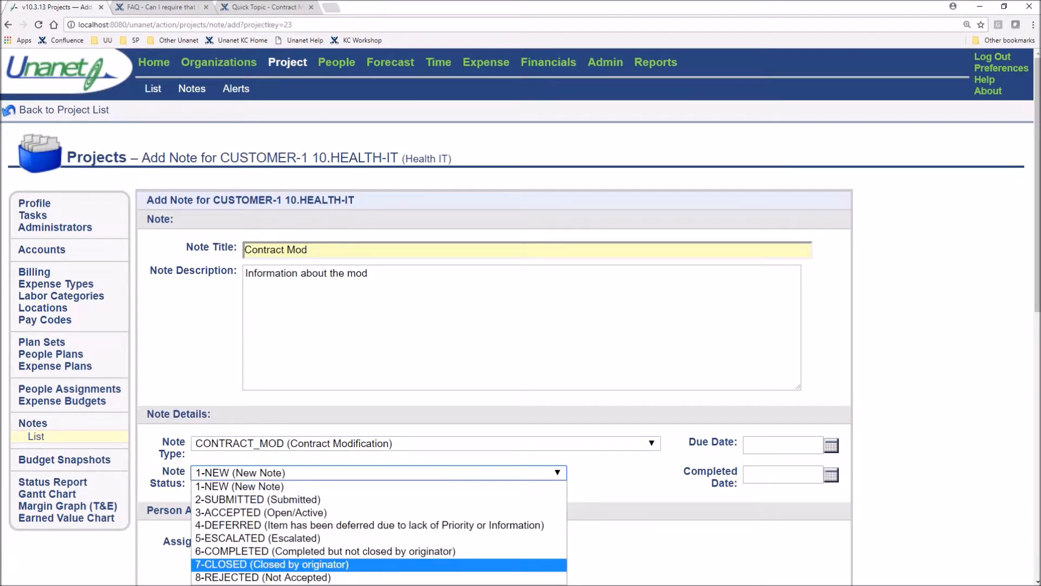
click(343, 565)
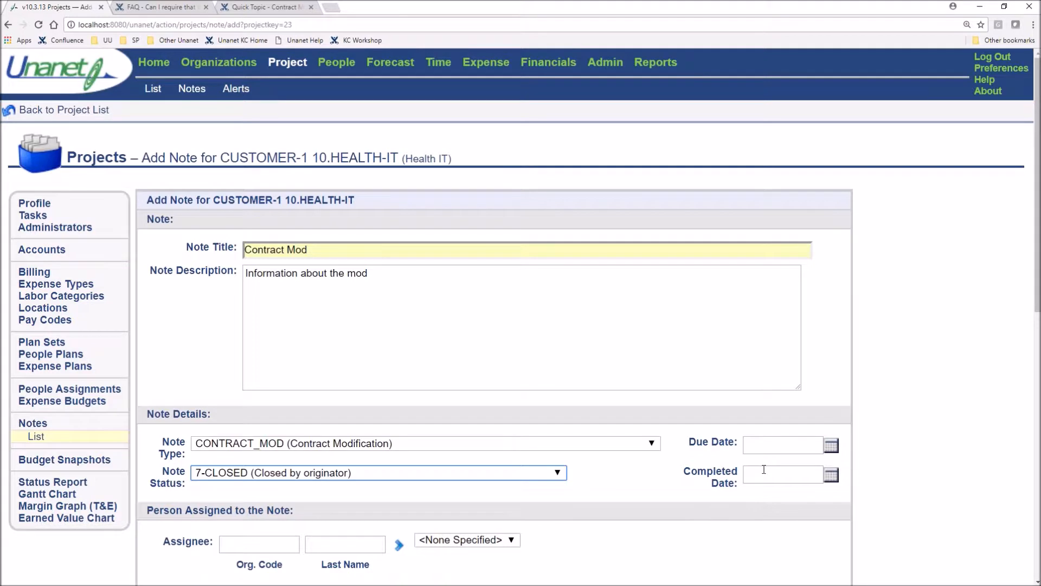
Set the note's completed date to today's date, 11/16/2017
scroll(764, 469, down, 1)
click(785, 423)
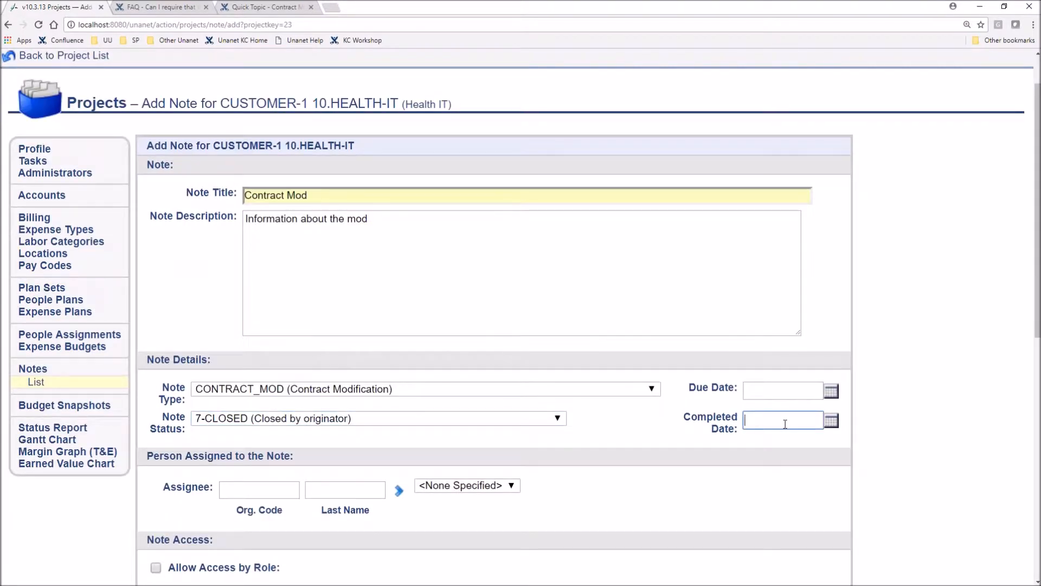
click(812, 419)
click(831, 420)
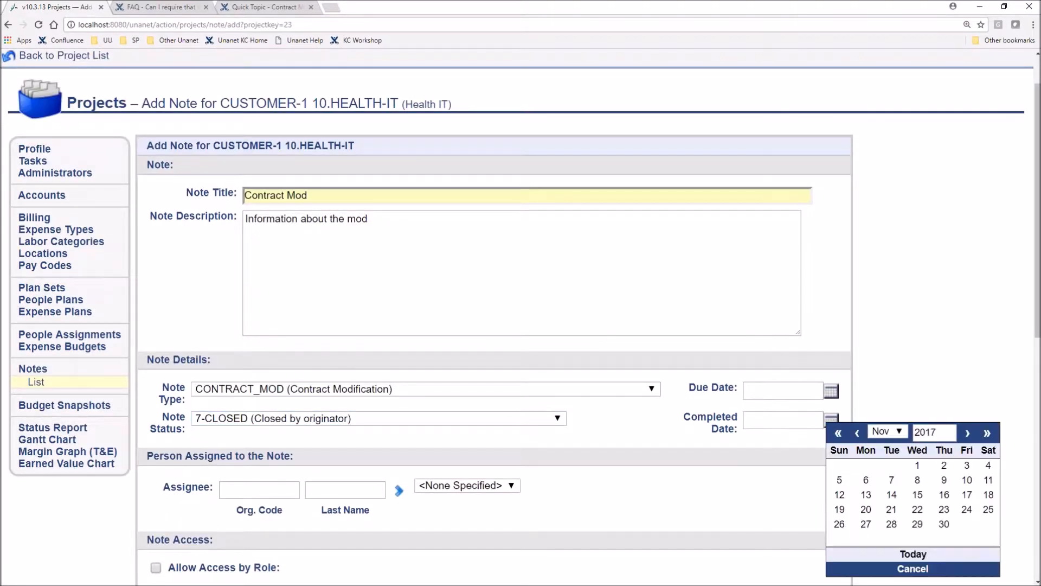
click(913, 553)
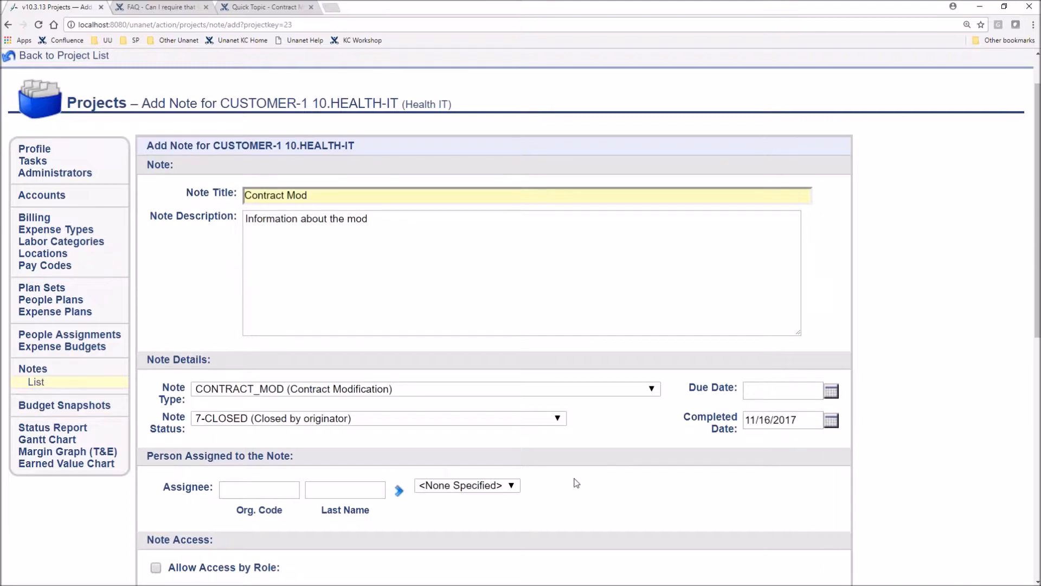
Attach the Contract MOD document from the Desktop folder to the note
scroll(576, 483, down, 5)
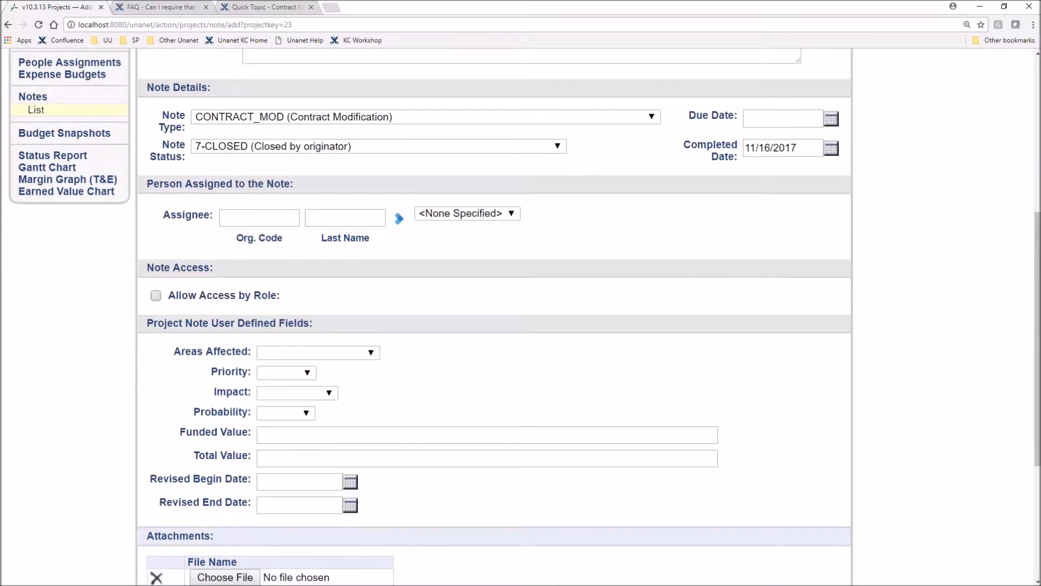
scroll(734, 295, down, 4)
click(223, 369)
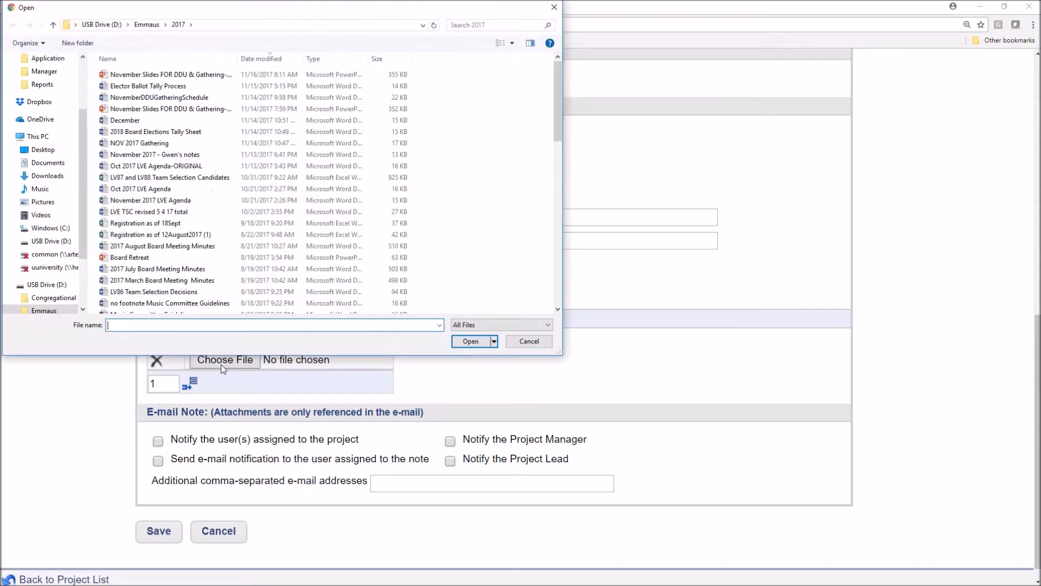
click(46, 154)
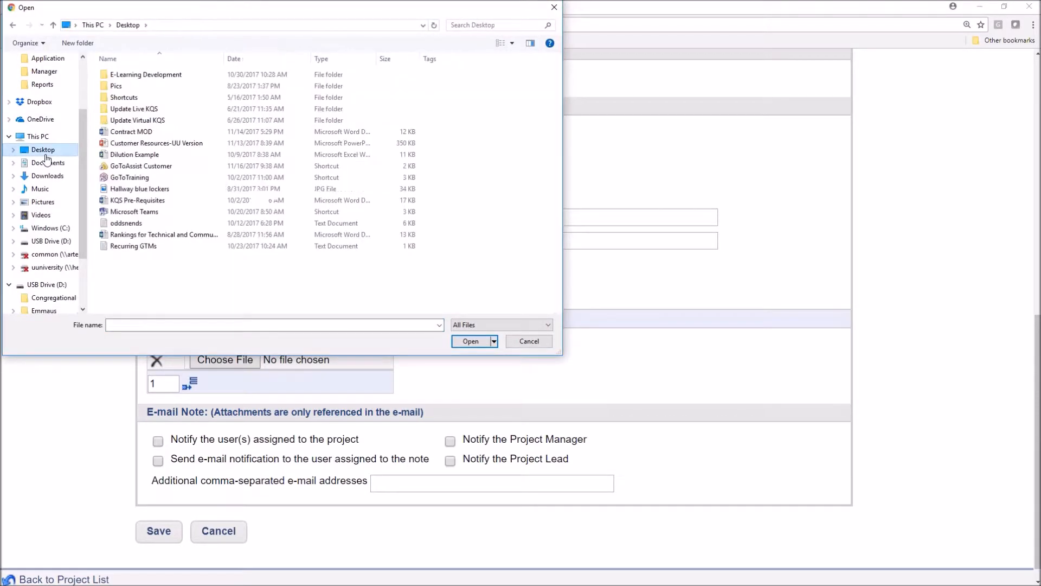
click(141, 132)
click(471, 342)
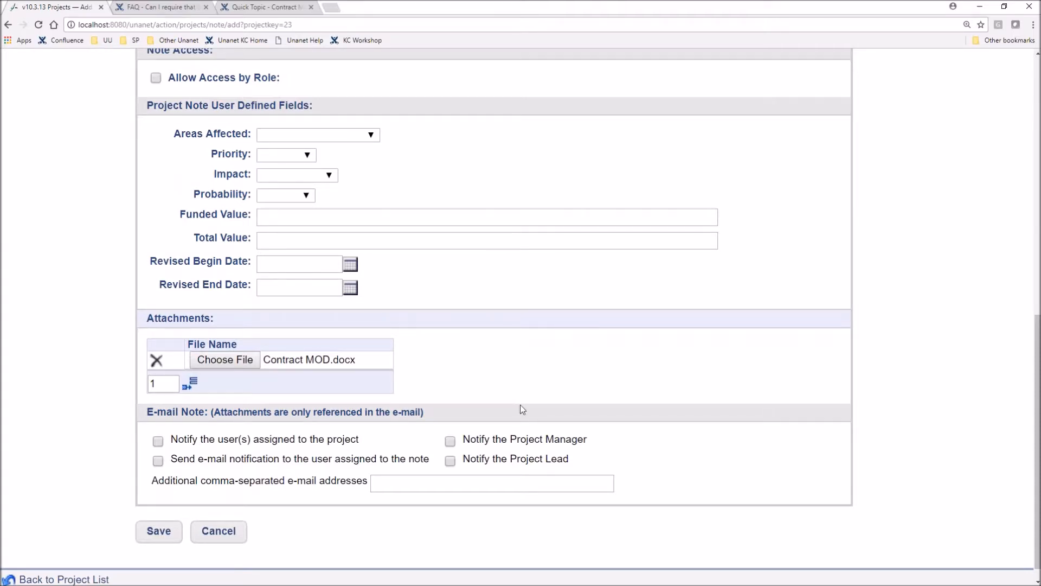
Set the note's e-mail notification to notify only the Project Lead
click(452, 444)
click(451, 461)
click(451, 441)
click(158, 441)
click(158, 442)
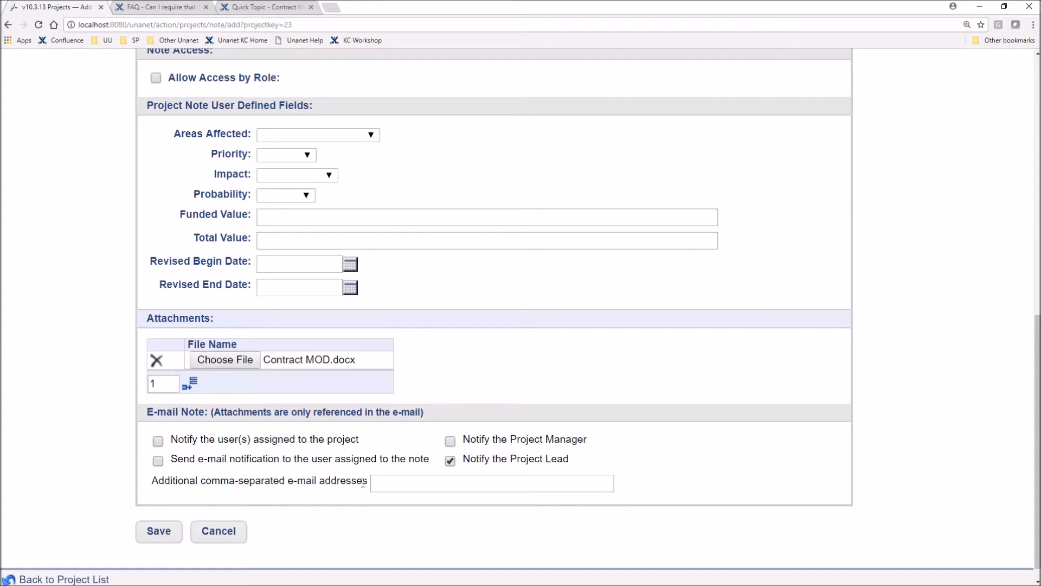
Enter the contracts team's e-mail address as an additional recipient and save the note
click(424, 483)
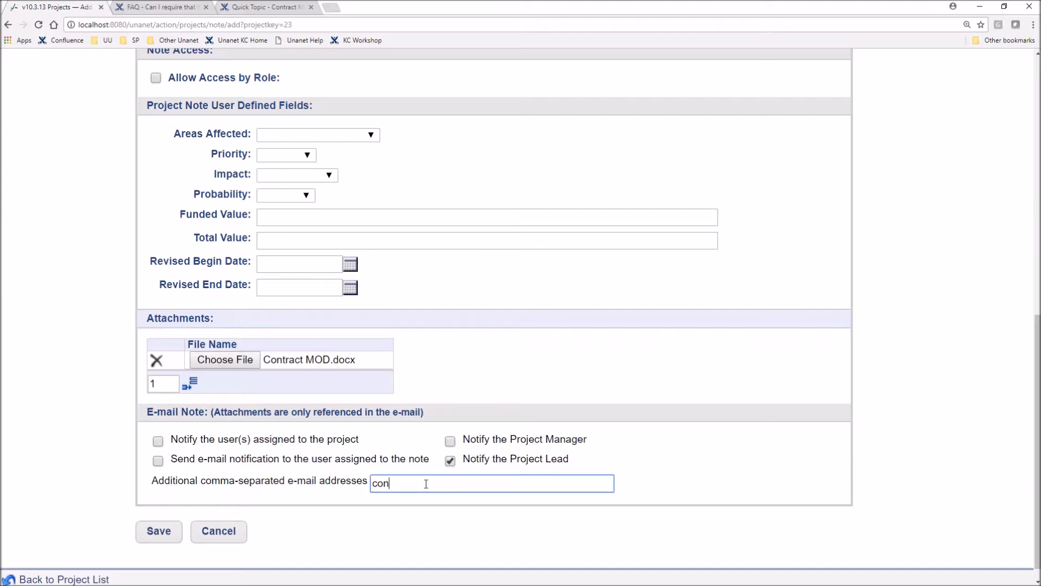
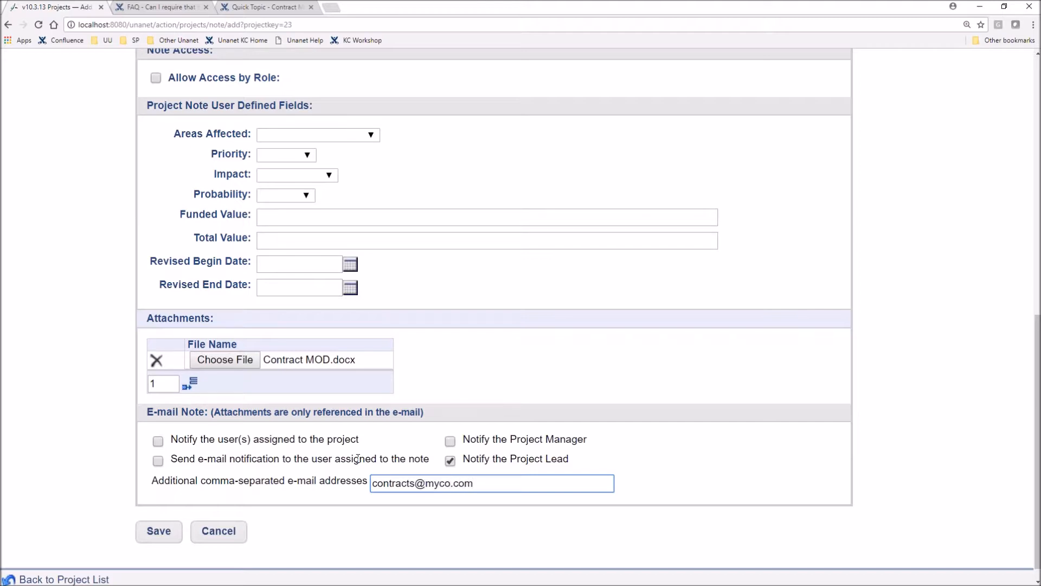
click(152, 536)
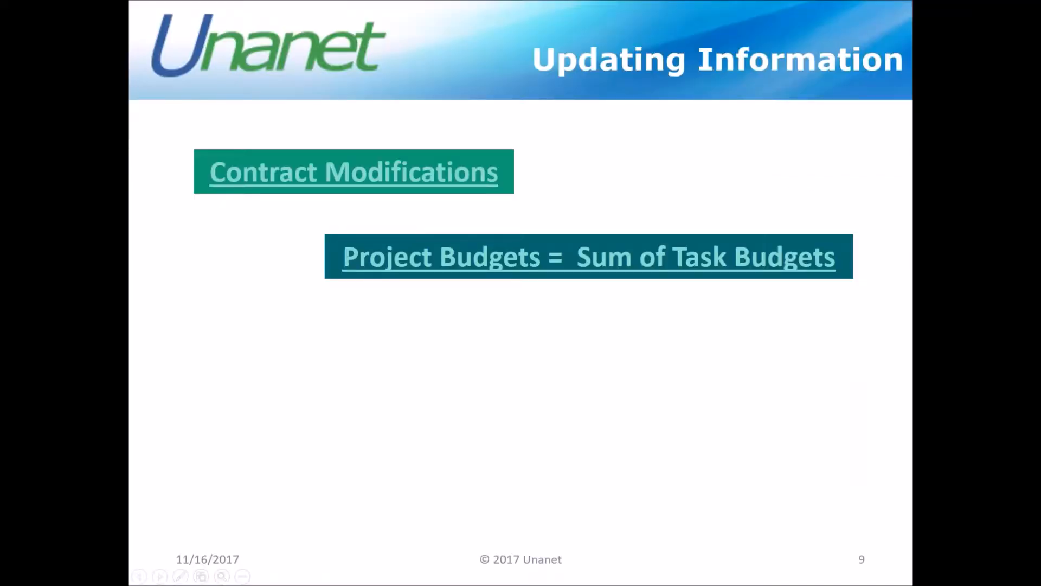
Open the Project Alerts help page from the Updating Information slide, and return to Unanet to open the project alert preferences
key(Right)
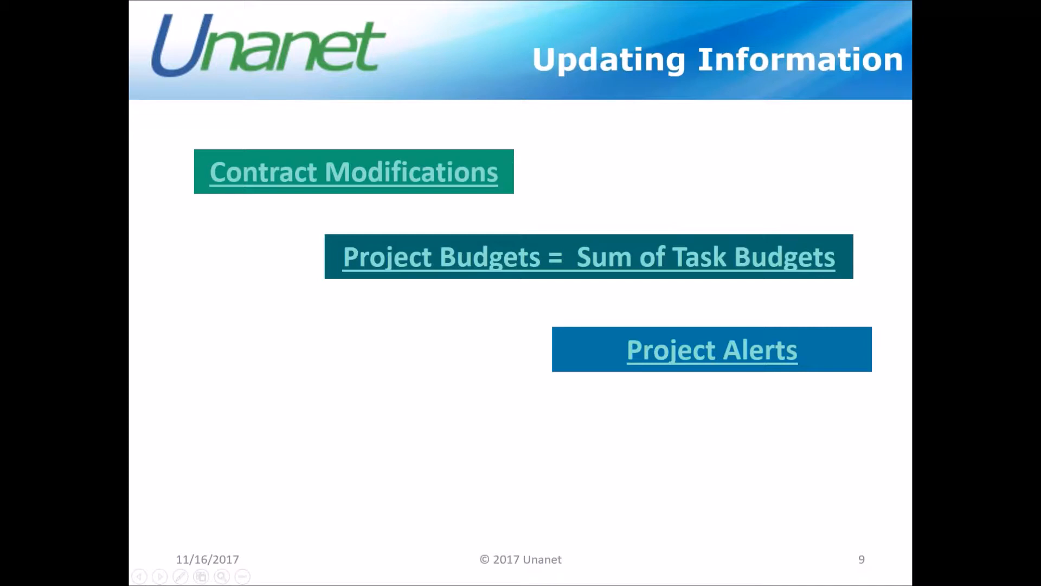
click(743, 353)
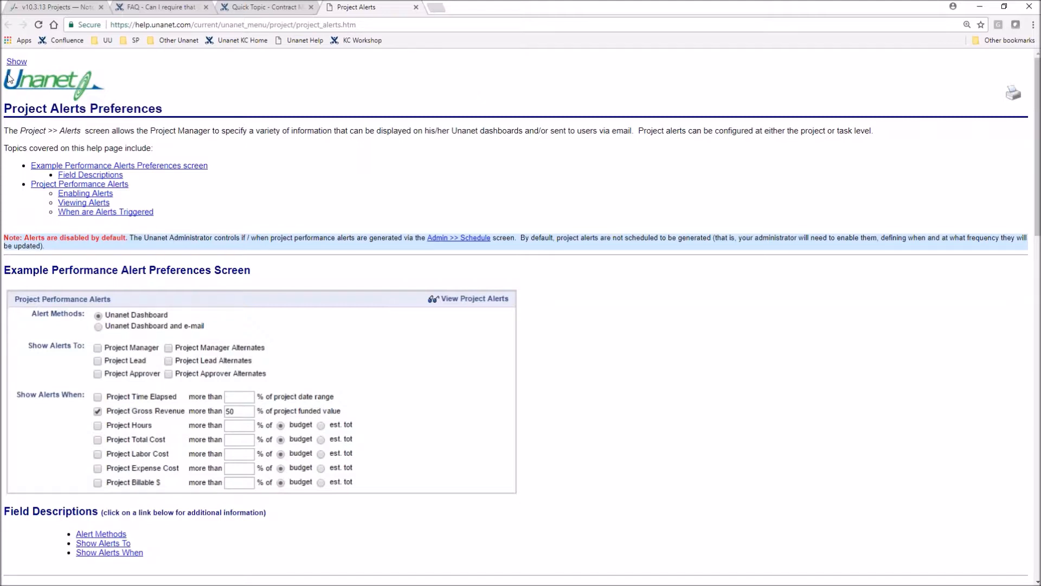
click(67, 9)
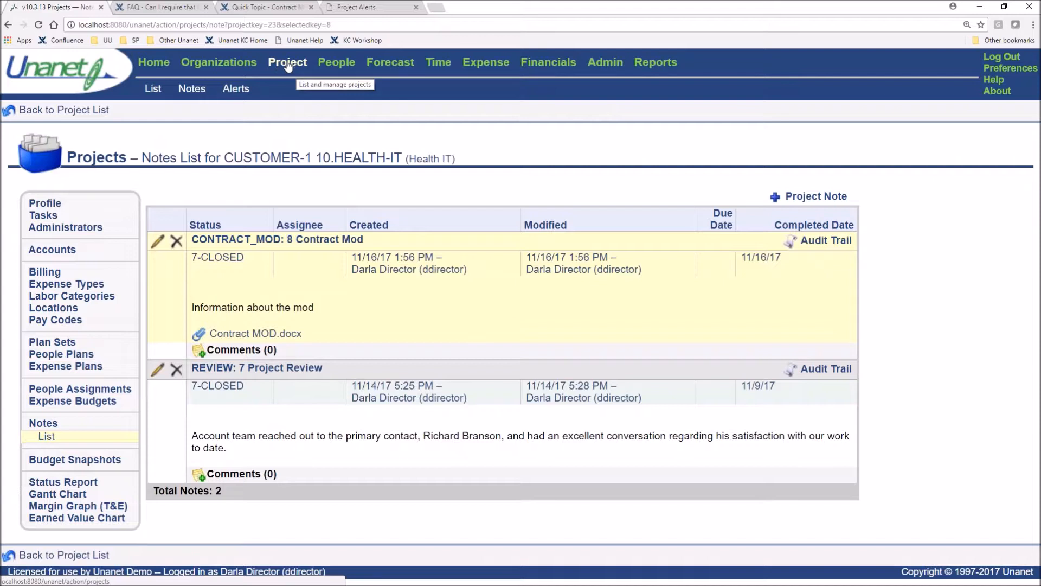
click(231, 92)
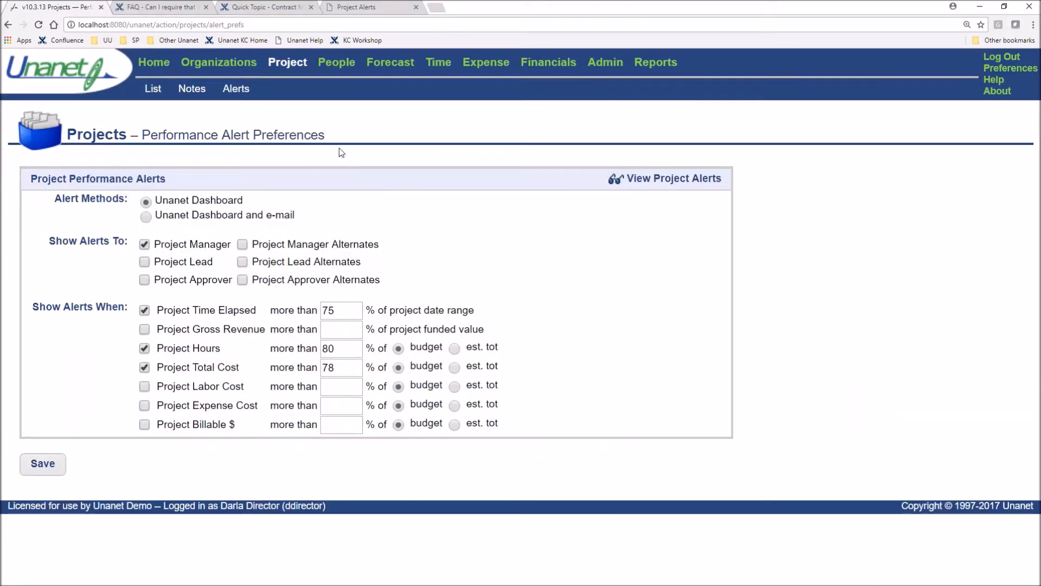
Examine the Performance Alert Preferences, including the Project Time Elapsed threshold and the Unanet Dashboard alert method
drag(330, 137, 137, 142)
click(504, 234)
drag(158, 310, 477, 304)
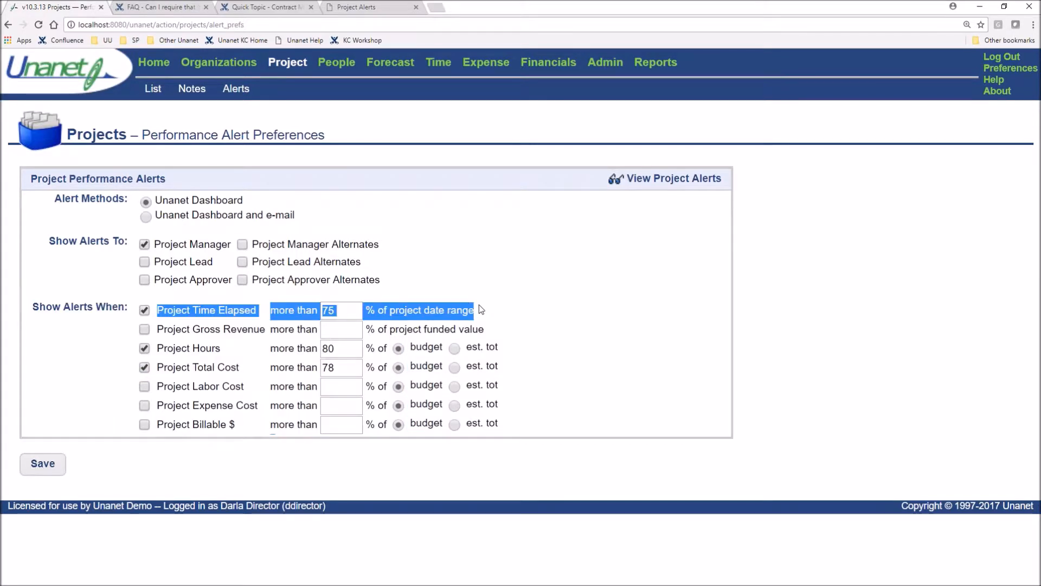
click(579, 328)
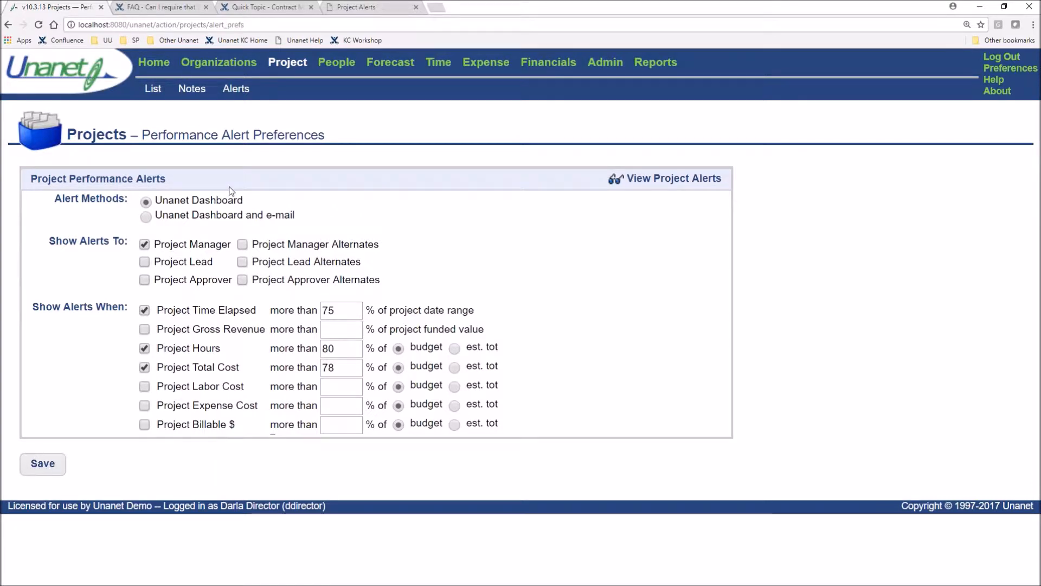
drag(244, 202, 171, 190)
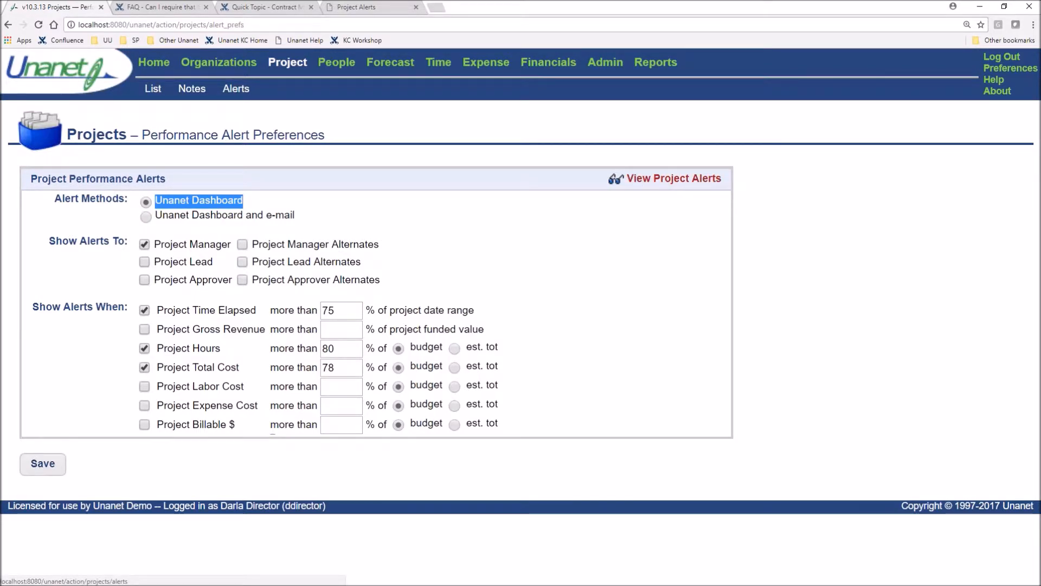
View the project performance alerts and open the status report for the 10.10.7011.102 project's elapsed-time alert
click(672, 182)
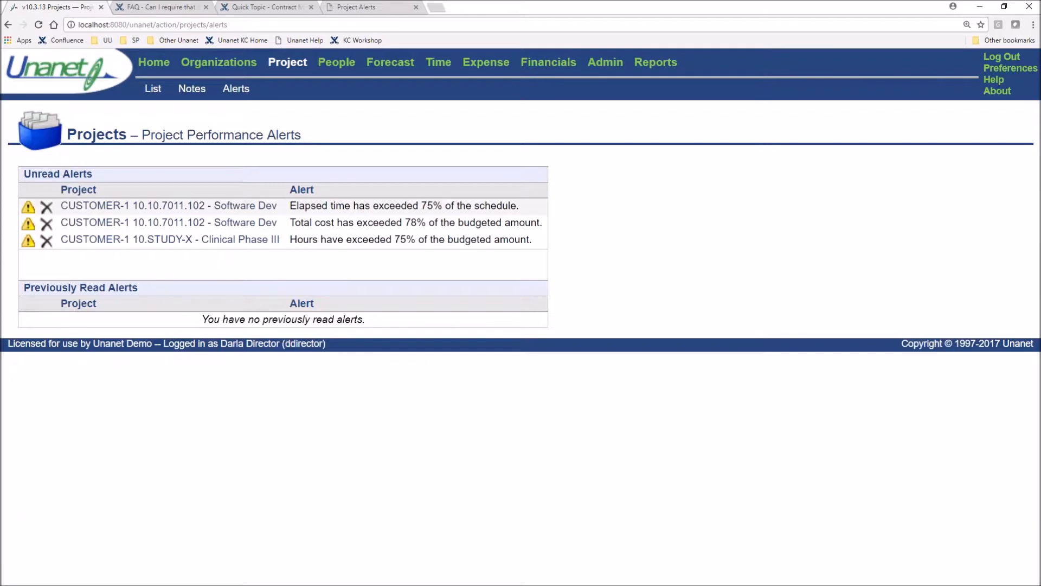
click(115, 207)
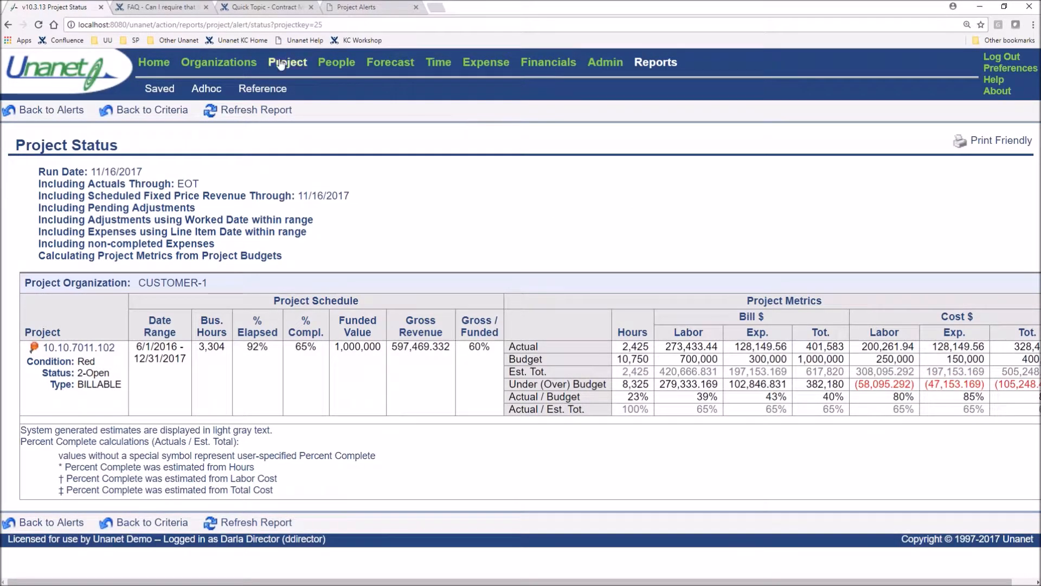
Reopen the last edited project, 10.HEALTH-IT, and switch its performance alerts from default preferences to Custom
click(297, 64)
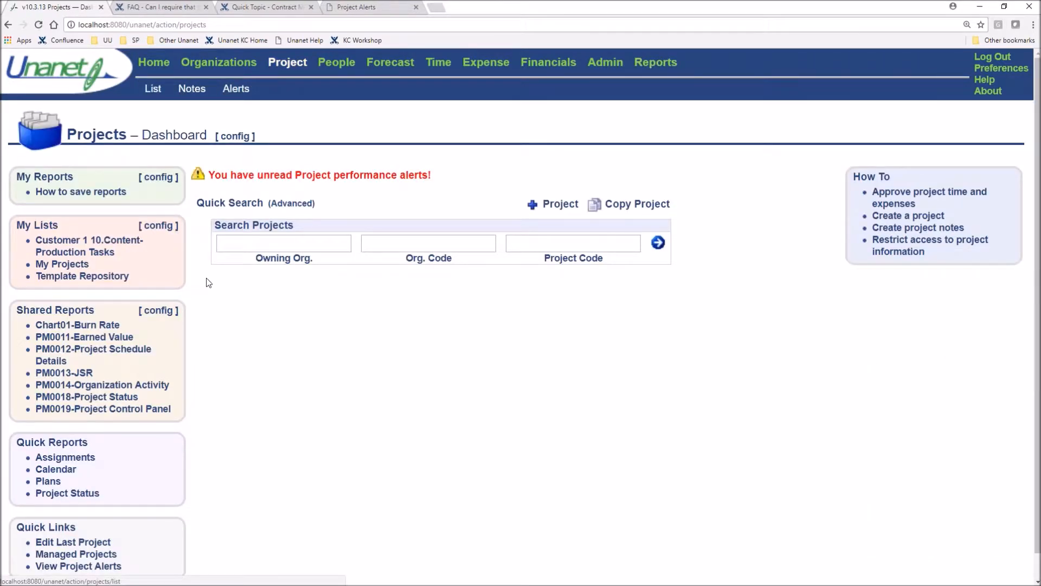
click(70, 543)
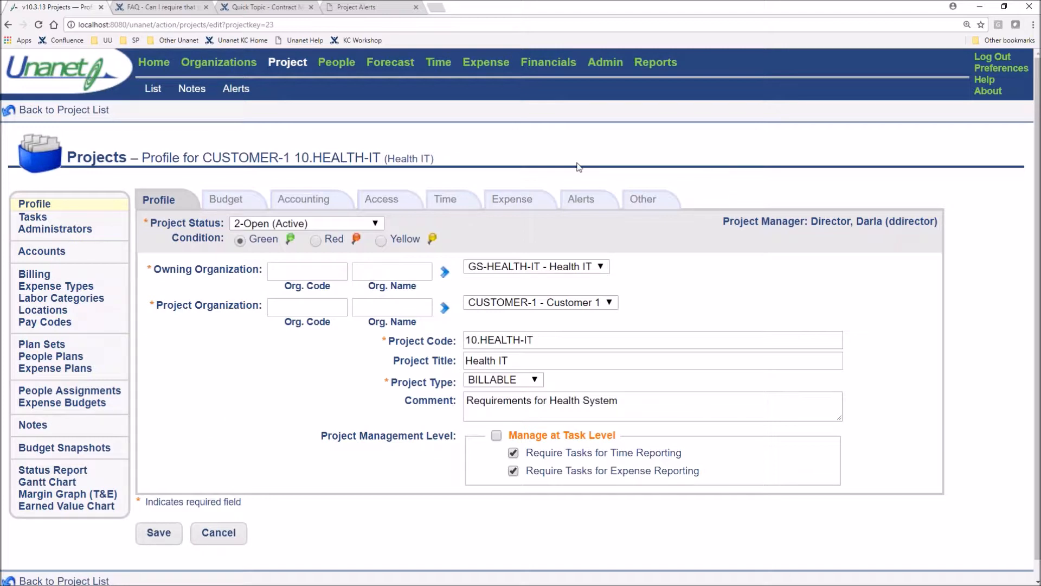
click(582, 199)
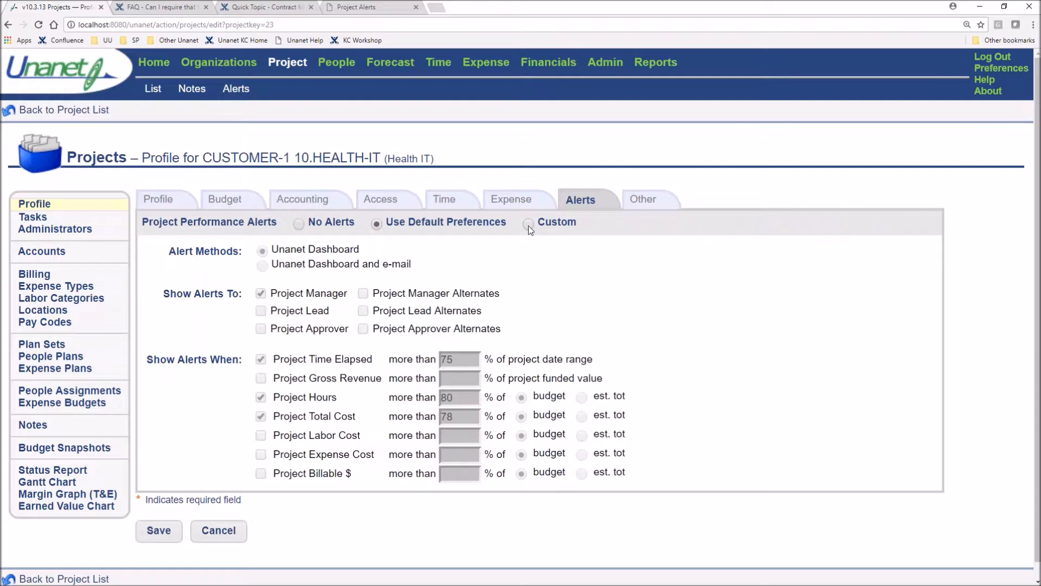
drag(504, 223, 386, 222)
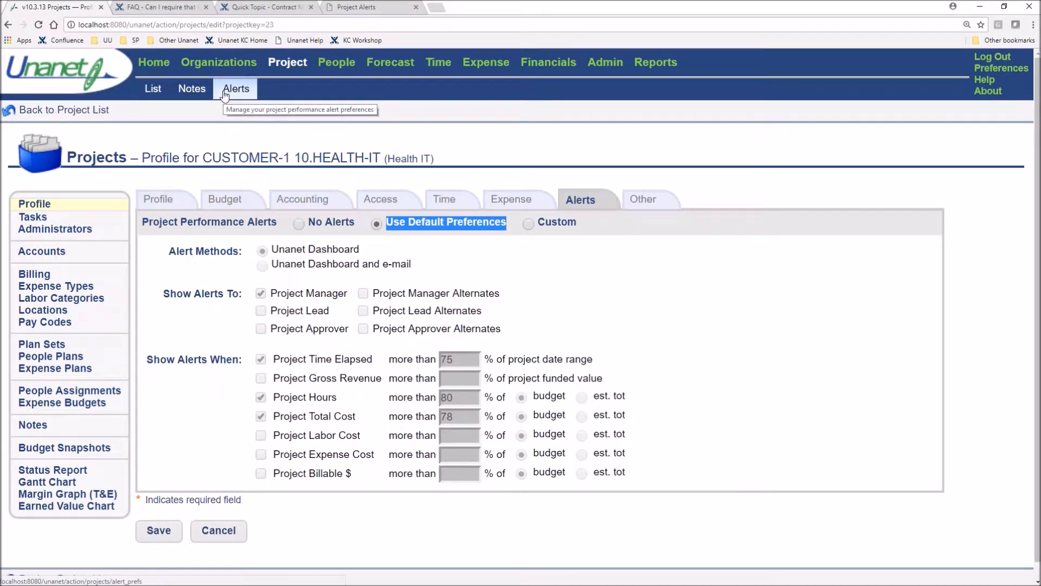
click(529, 224)
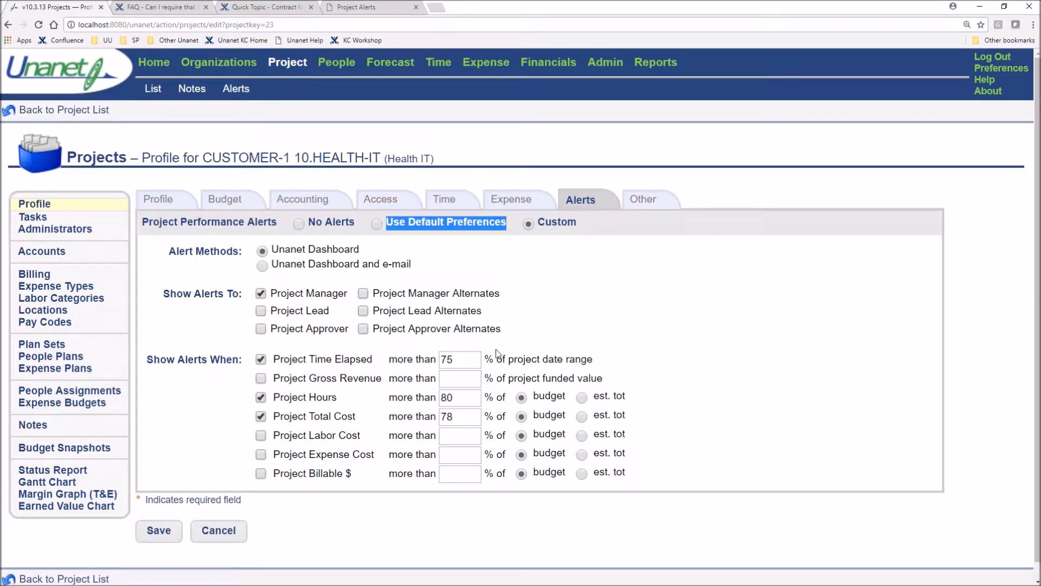
Set the project's custom alert thresholds to 60% time elapsed, 70% hours and 50% total cost, and save the project
drag(458, 359, 439, 357)
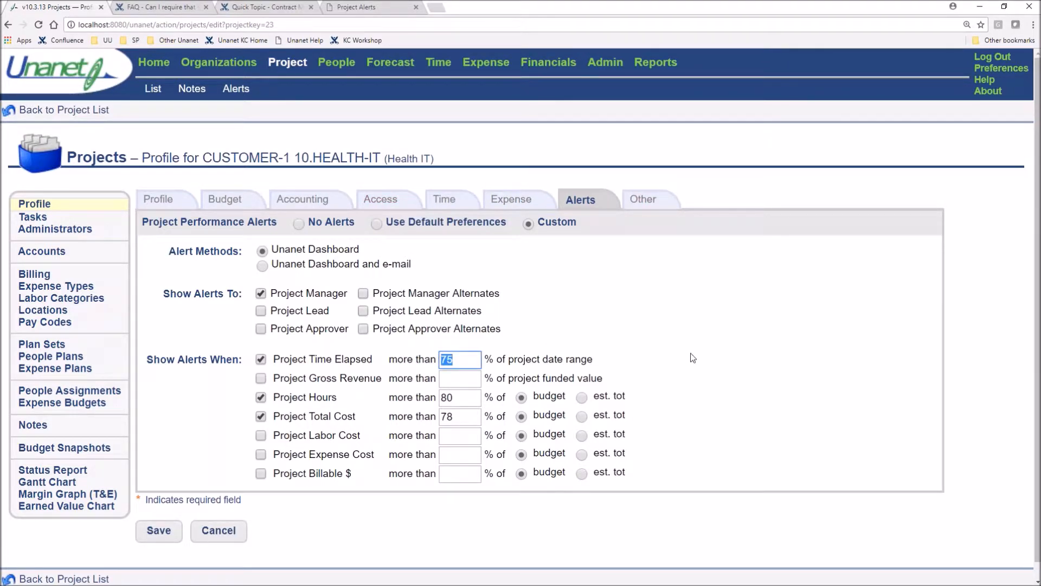
text(60)
drag(458, 400, 429, 400)
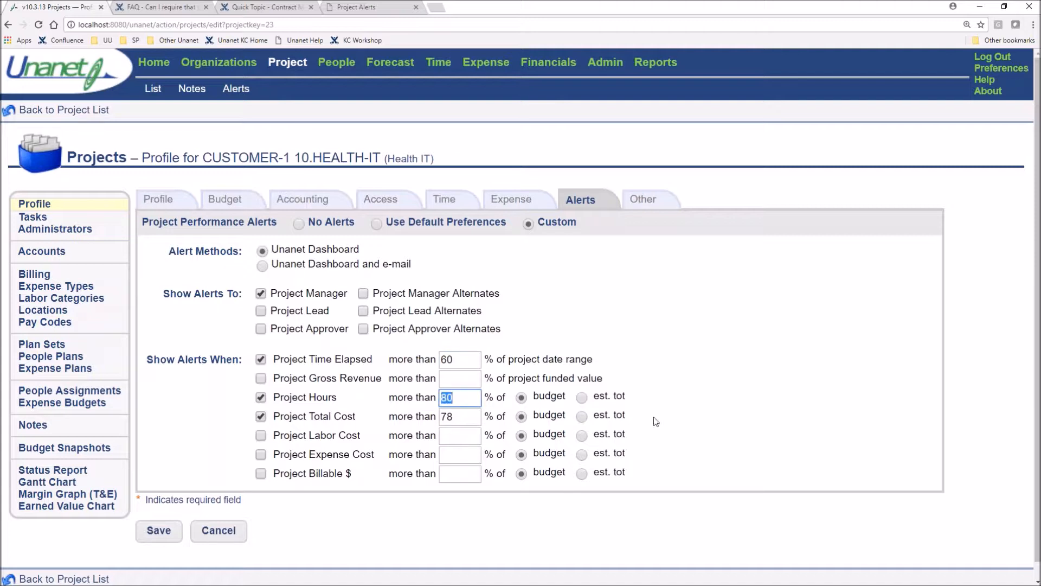
text(70)
drag(457, 418, 438, 422)
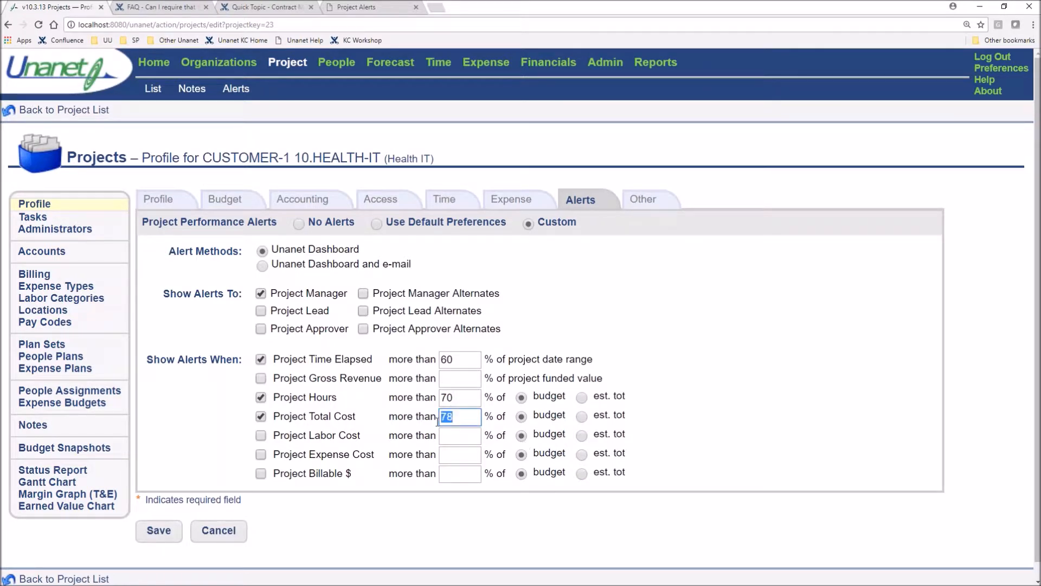
text(50)
click(174, 537)
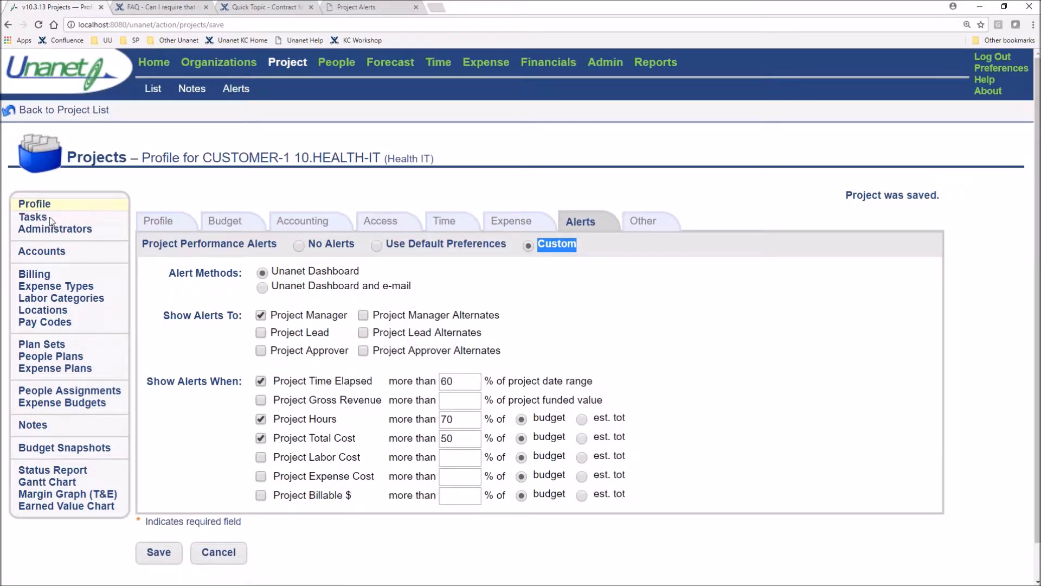
Open the Gather Requirements task and enable generating alerts for it based on the project's settings
click(30, 218)
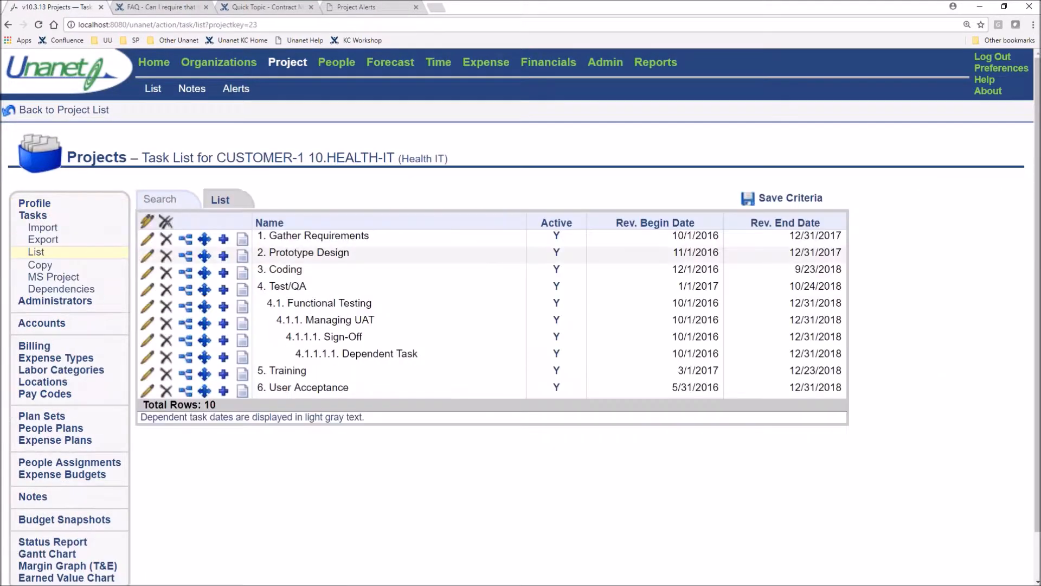
click(342, 235)
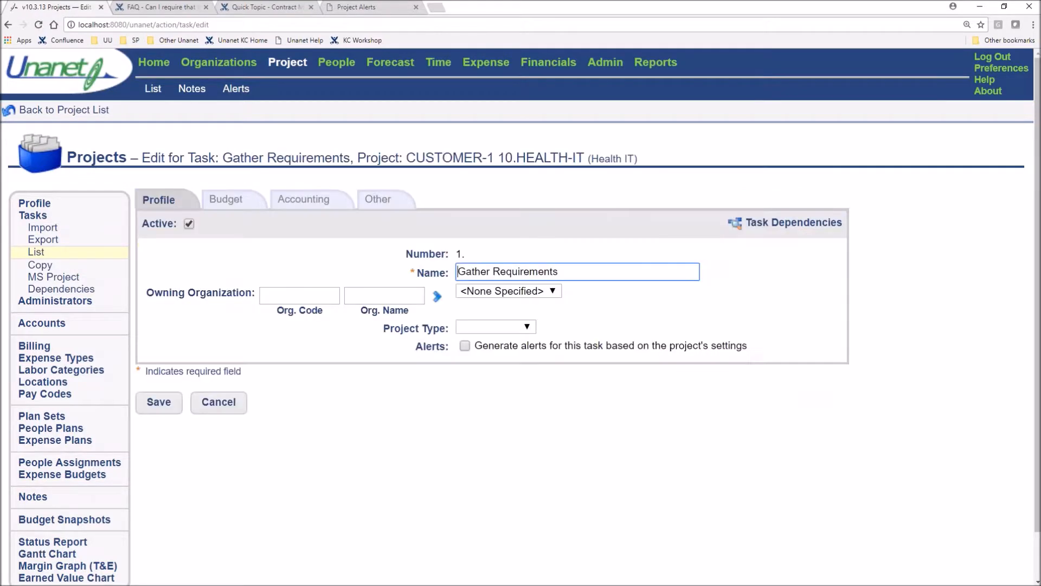
click(466, 346)
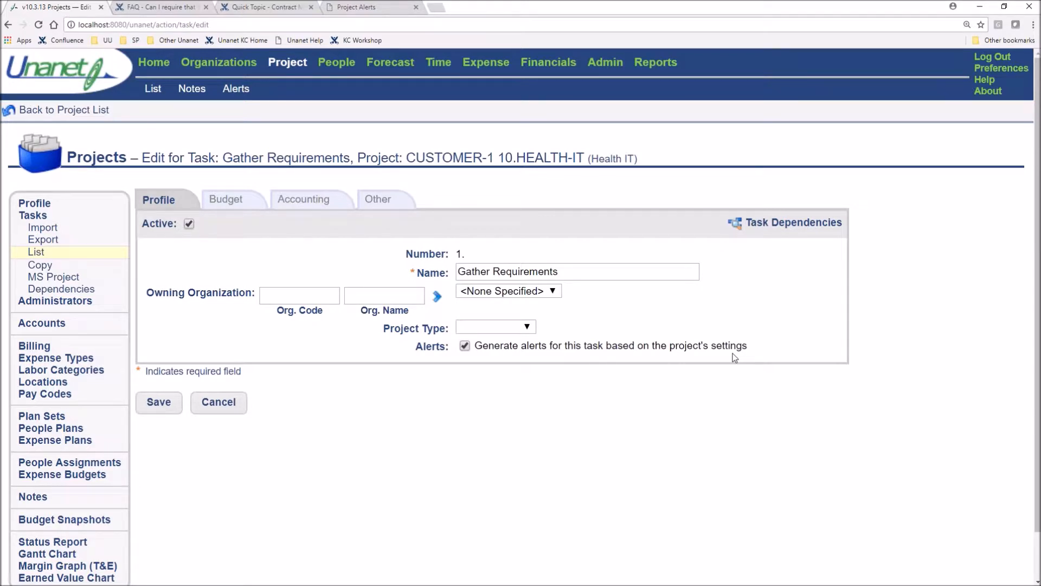
drag(758, 352, 486, 355)
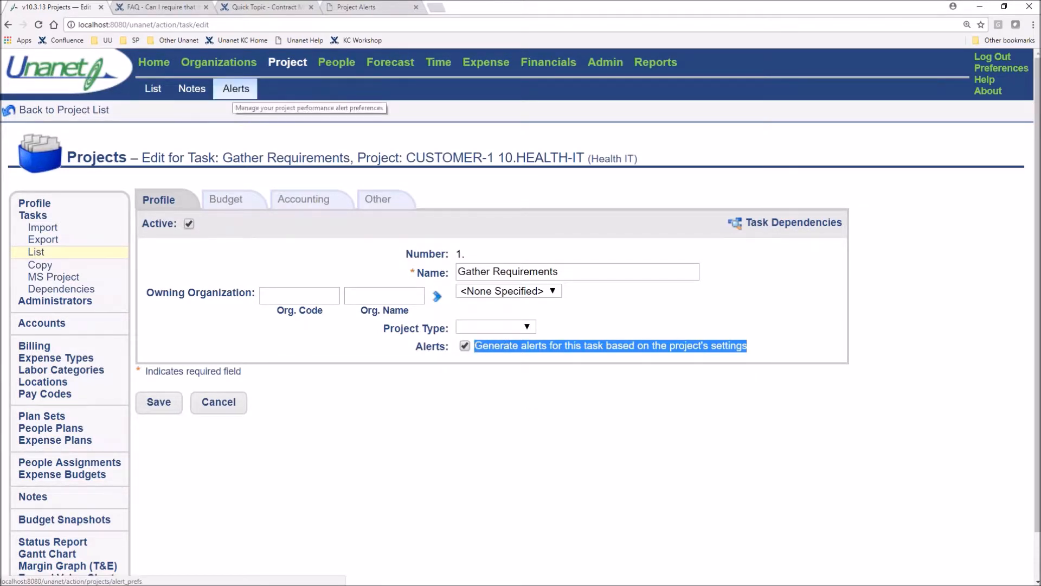
click(713, 496)
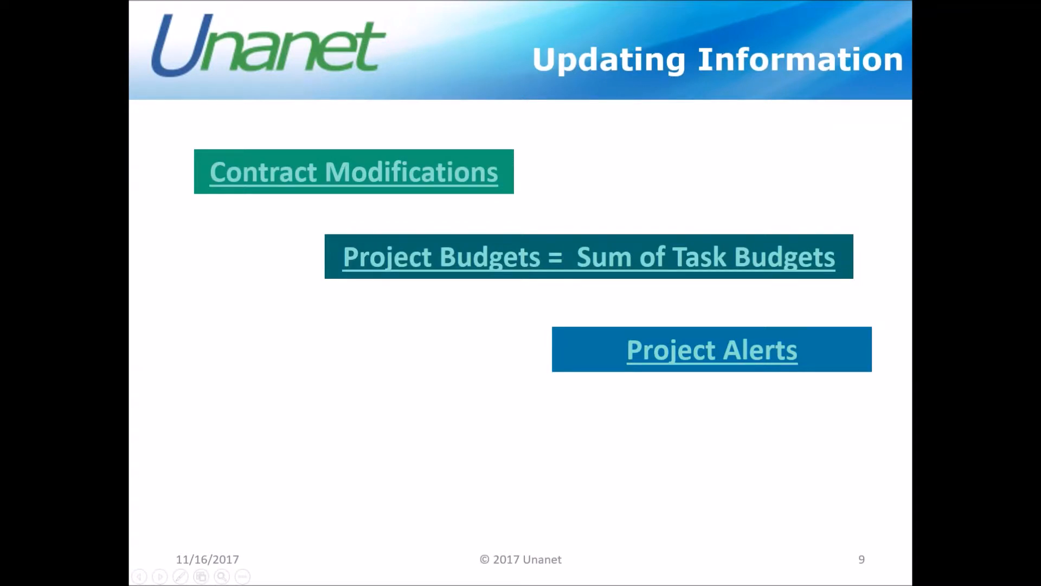
Reveal Updating Tasks on the Updating Information slide, open its Quick Topic page, and return to Unanet
key(Right)
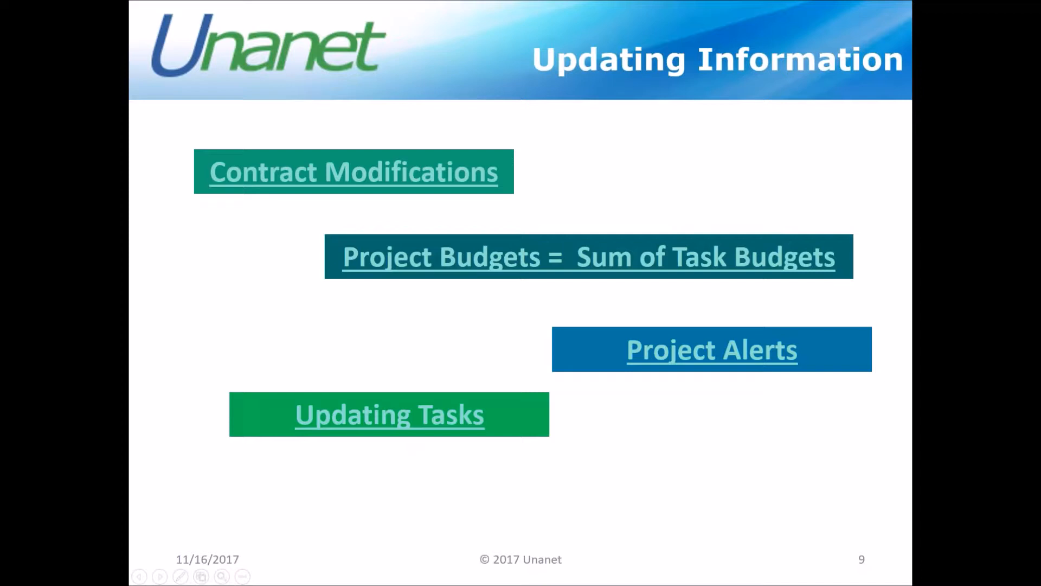
click(442, 416)
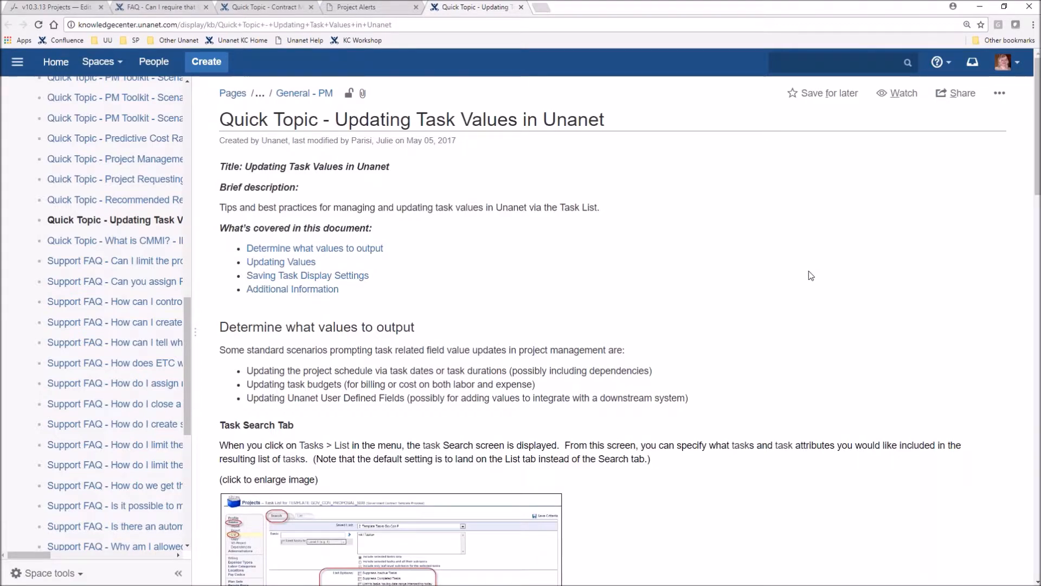
click(57, 7)
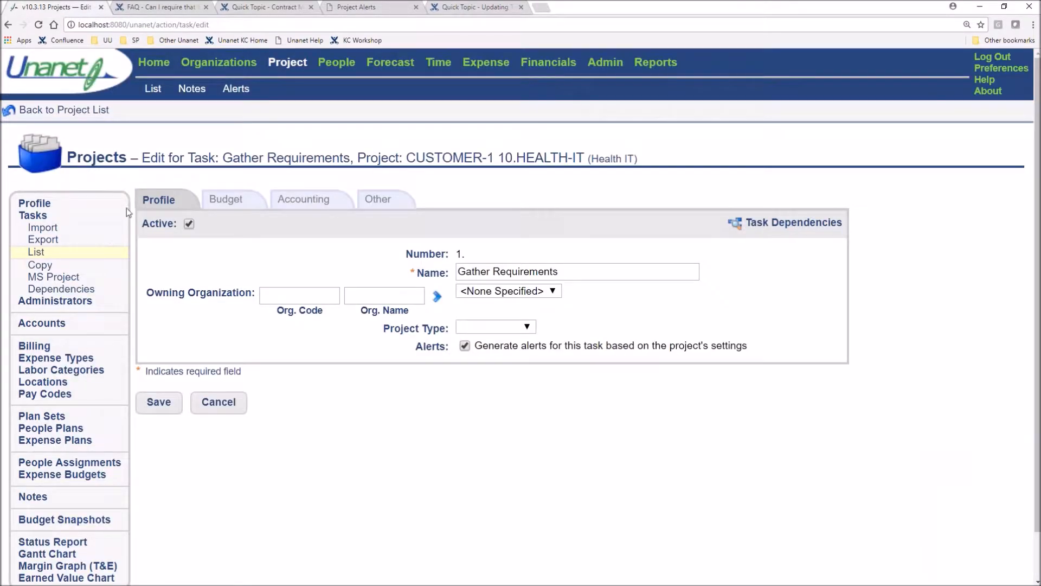
Leave the task without saving, and examine the budget details of the Gather Requirements and Prototype Design tasks
click(39, 253)
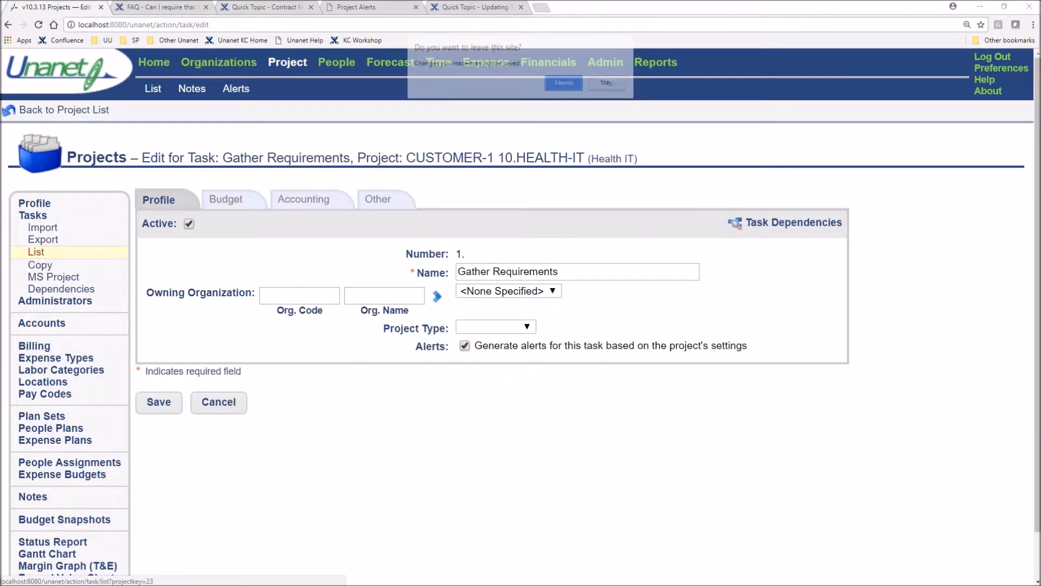
click(567, 83)
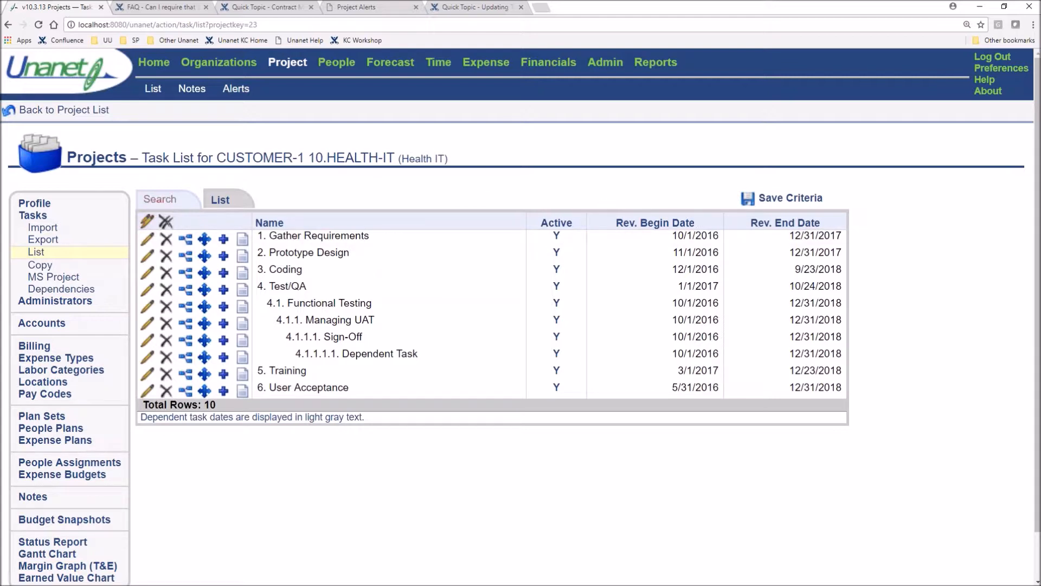
click(358, 237)
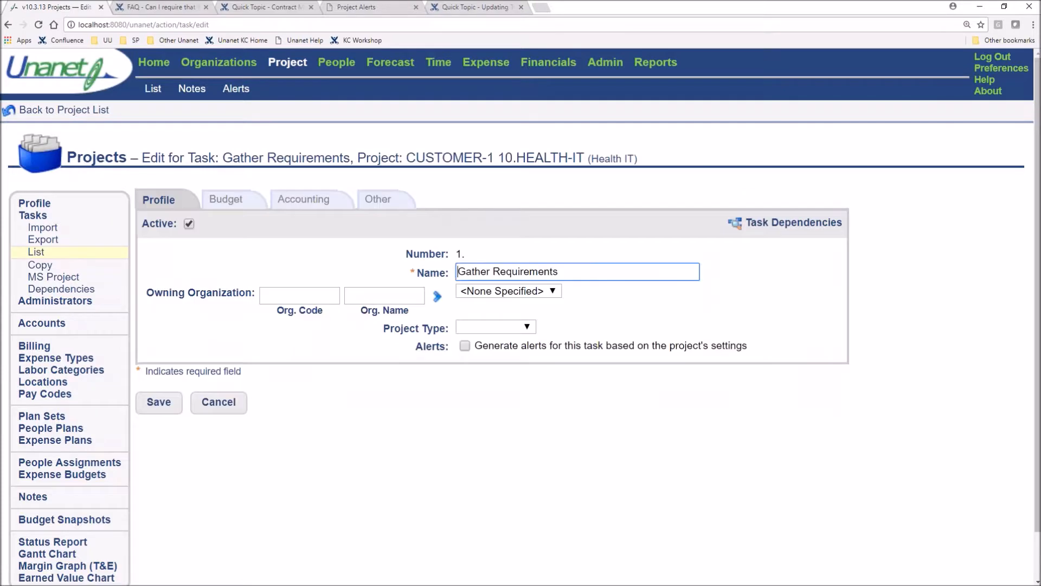
click(243, 203)
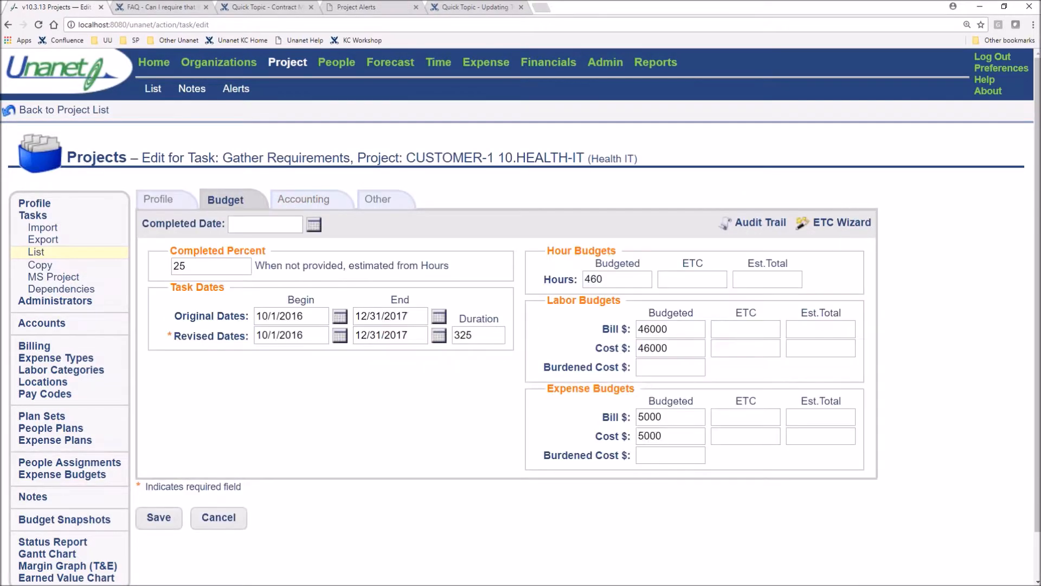
click(210, 265)
click(36, 252)
click(361, 263)
click(231, 200)
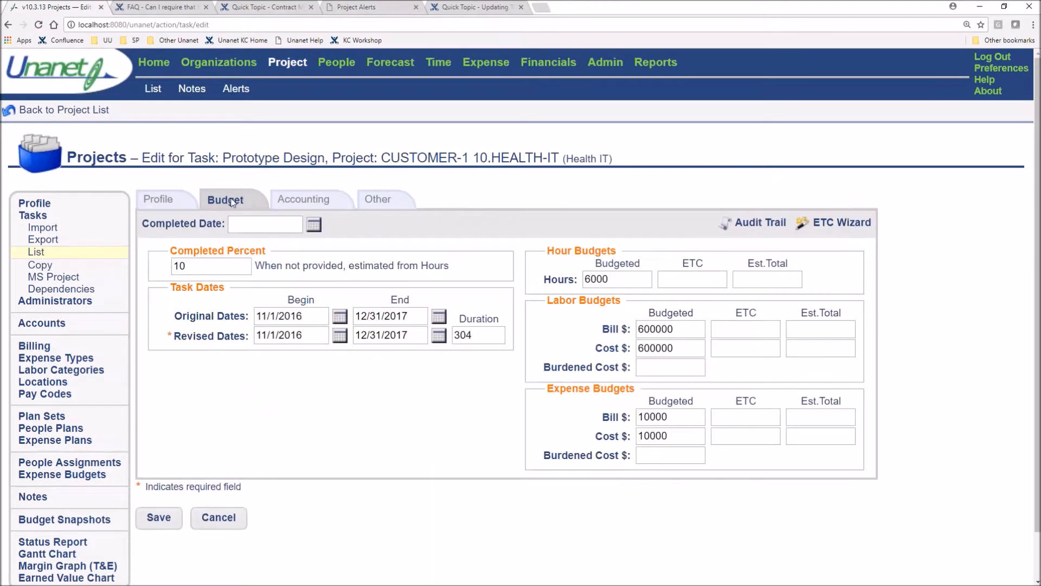
Add the % Complete column to the 10.HEALTH-IT task list and display the list
click(41, 253)
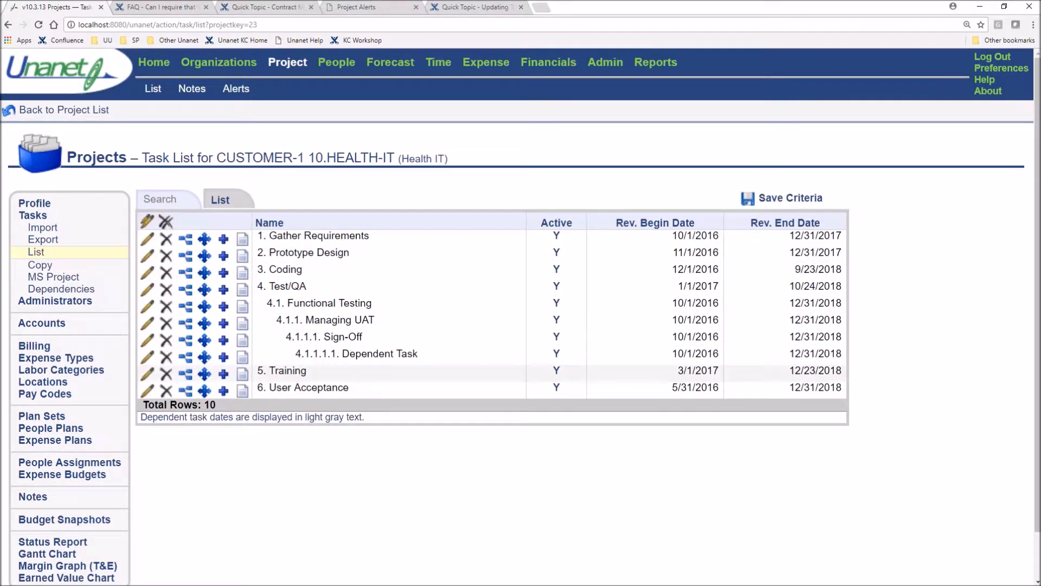
click(160, 202)
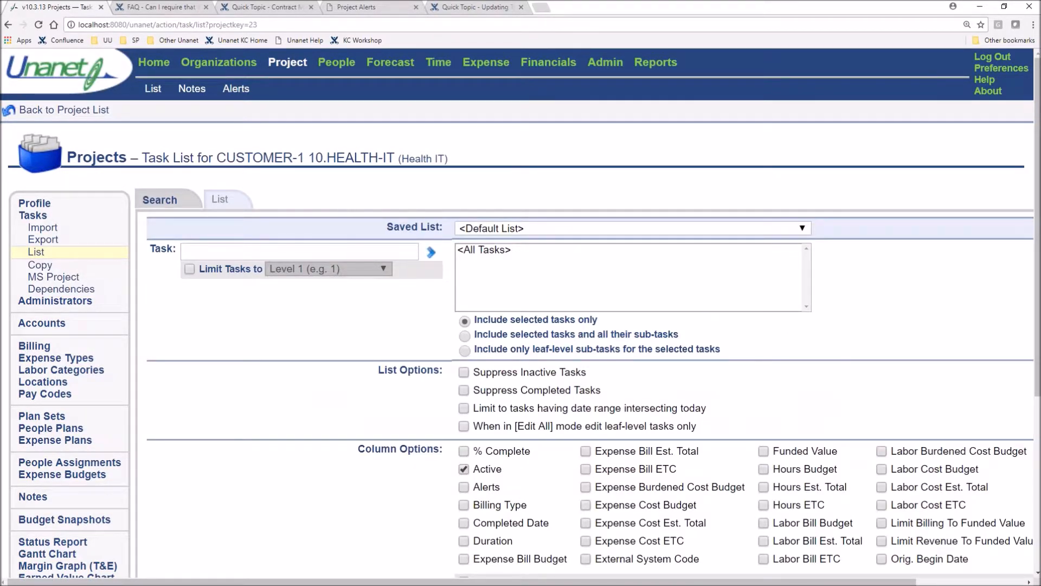
click(465, 452)
drag(532, 453, 472, 452)
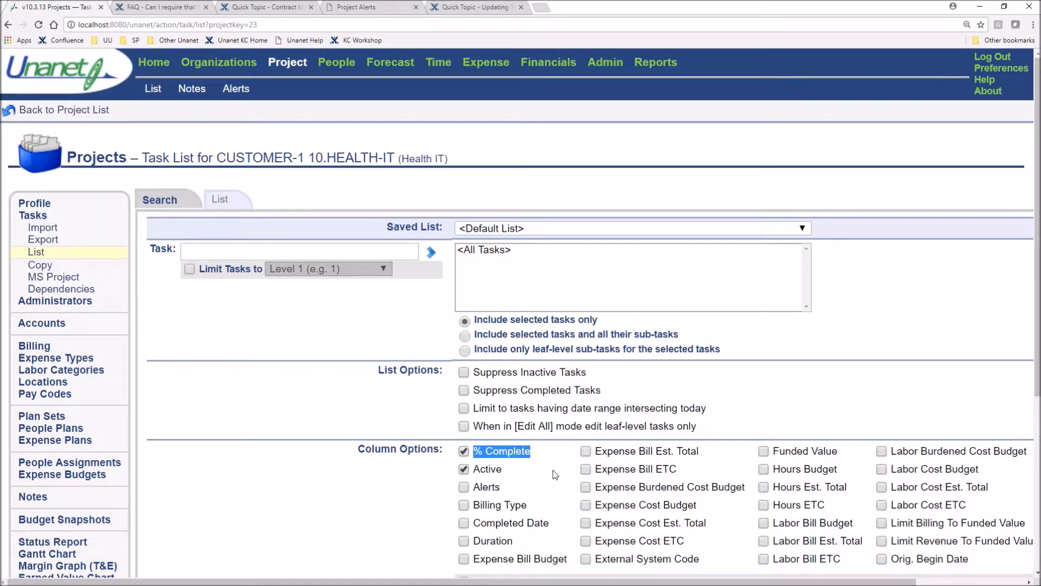
scroll(555, 474, down, 1)
click(229, 145)
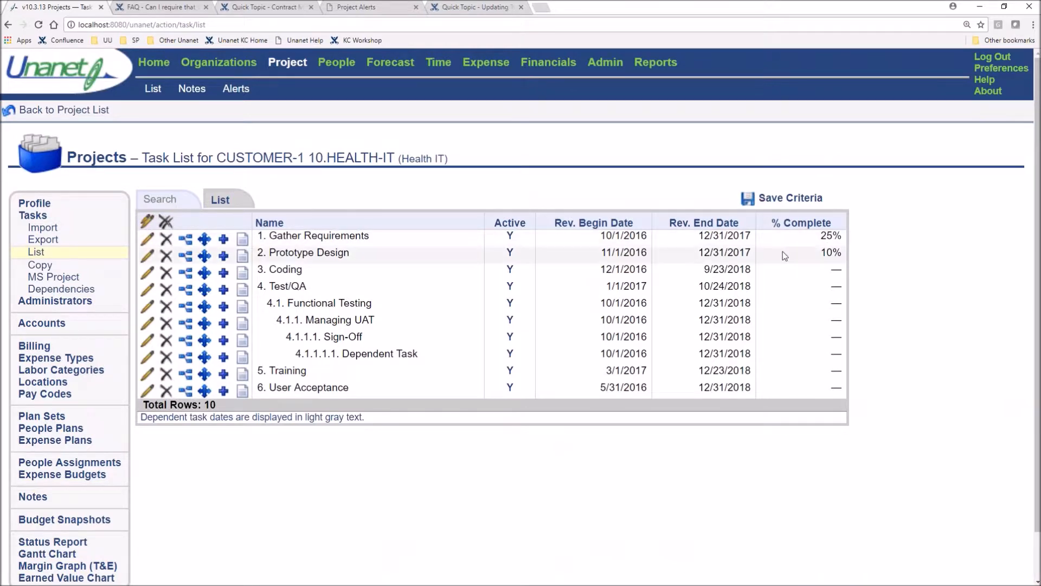
Edit all tasks in the list together, setting % Complete to 30 for Gather Requirements and 20 for Prototype Design
click(146, 224)
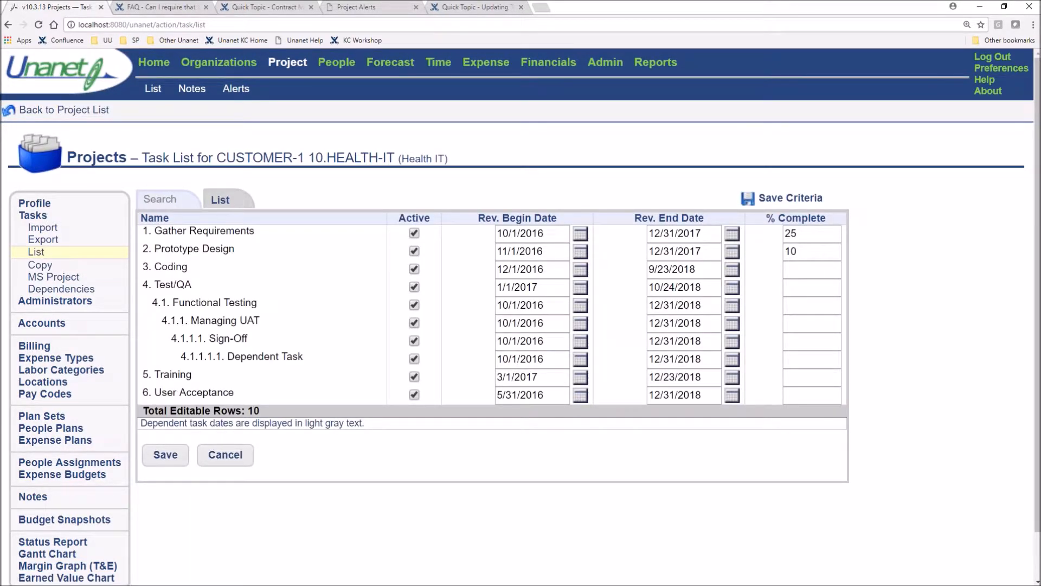
click(821, 234)
key(BackSpace)
key(BackSpace)
text(30)
key(Tab)
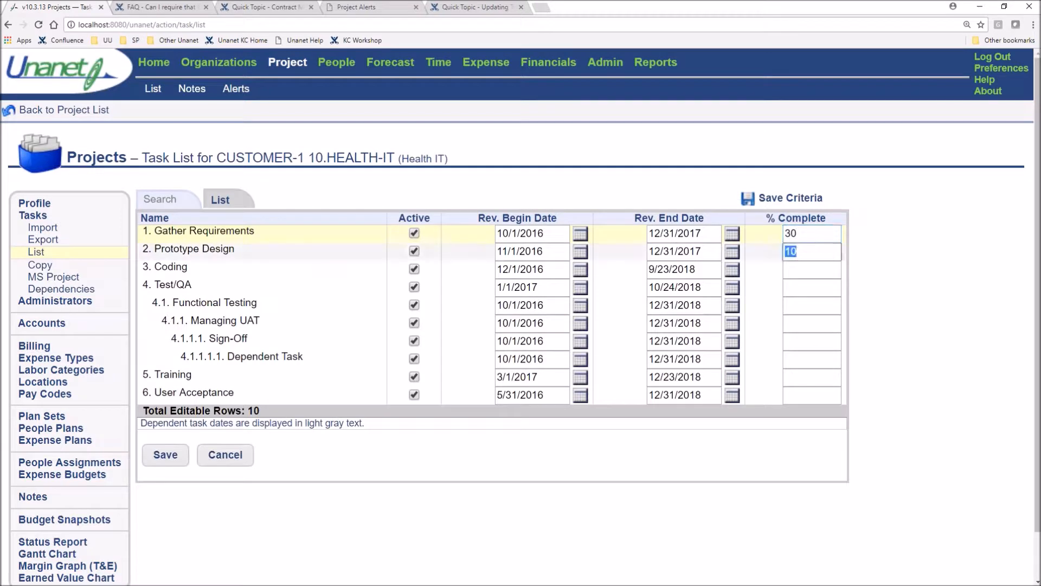
text(20)
Set % Complete to 10 for the Coding task, leave the remaining tasks blank, and save the task list
click(795, 269)
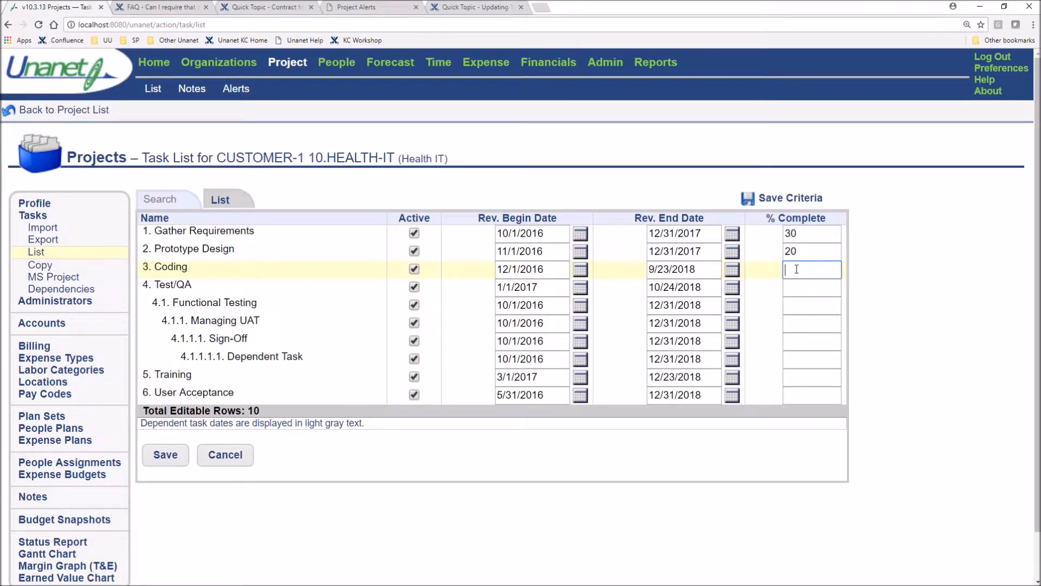
text(10)
click(805, 289)
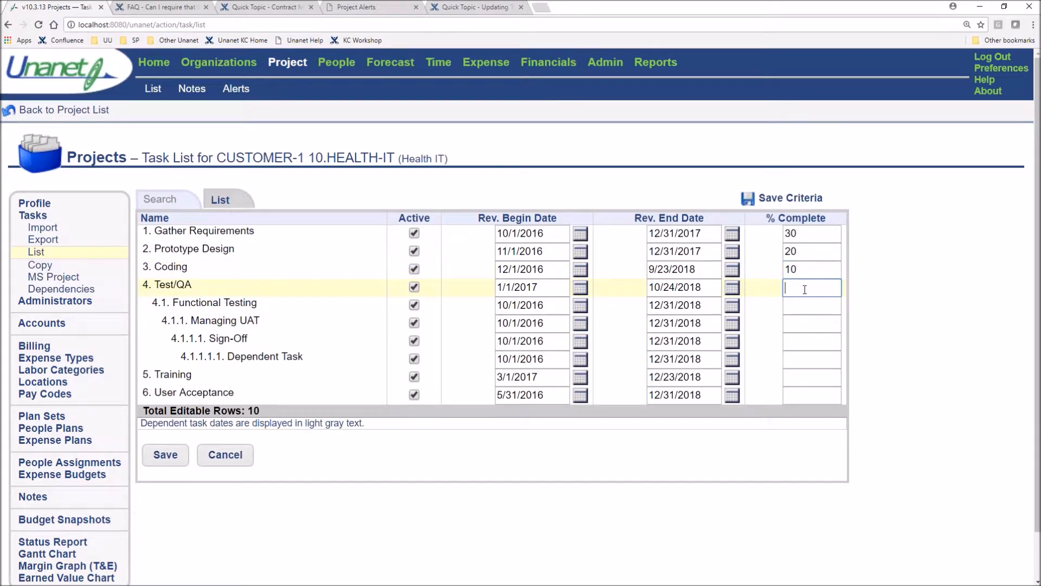
click(803, 307)
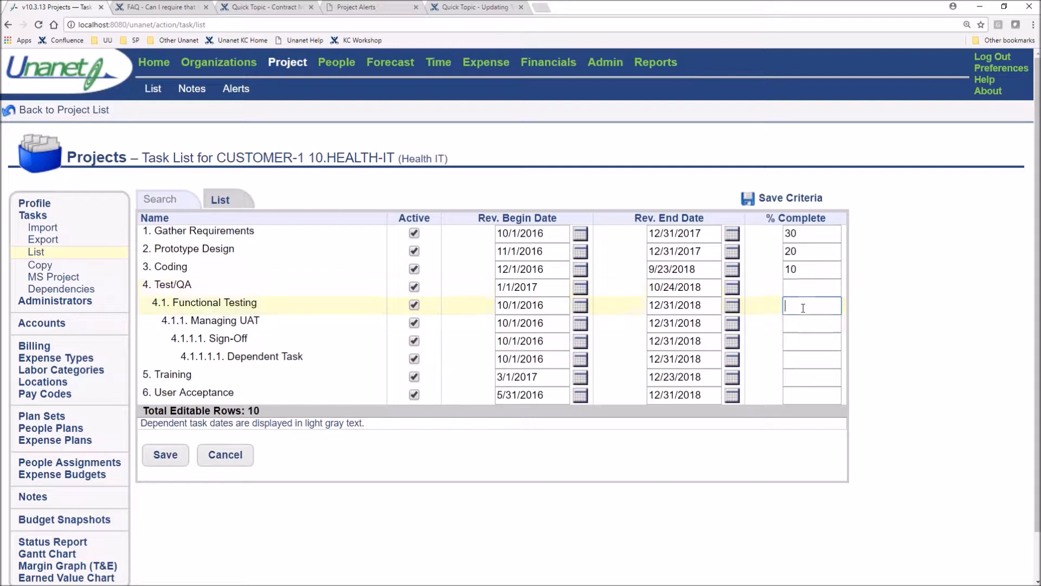
text(1)
key(BackSpace)
click(806, 378)
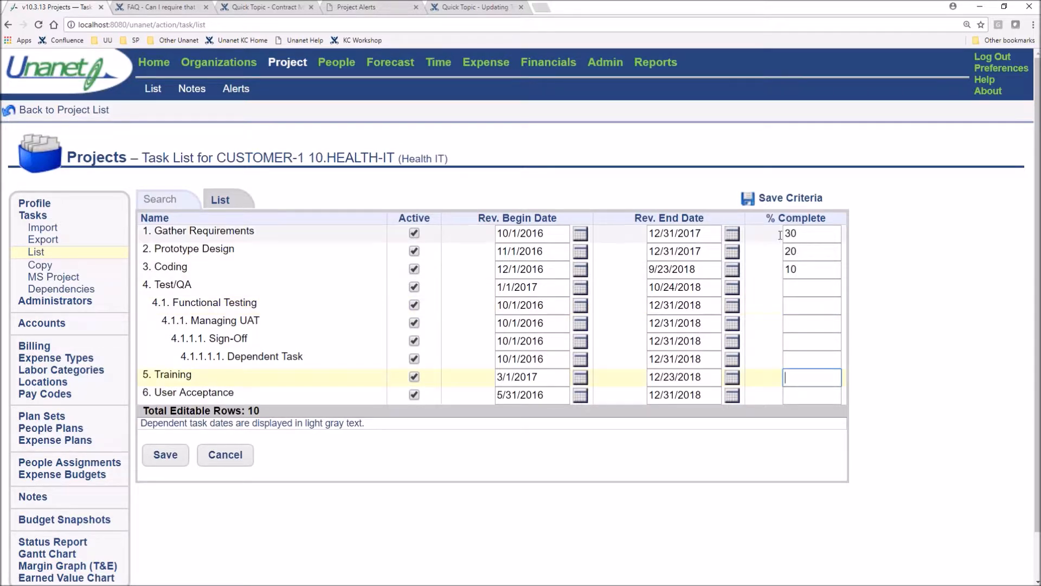
click(167, 455)
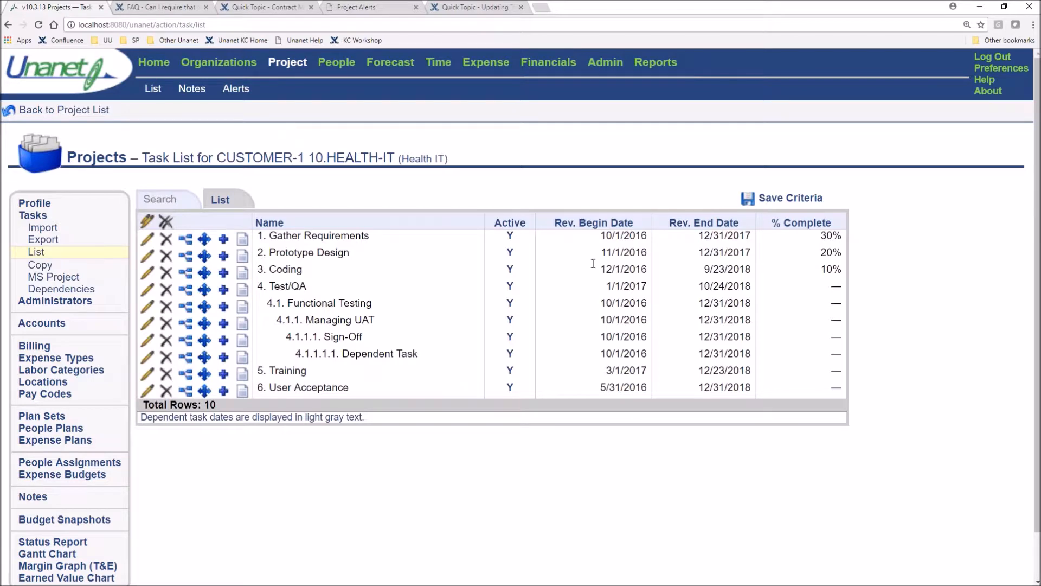
Begin saving the 10.HEALTH-IT task list criteria and add them to My Lists on the Home dashboard
click(793, 196)
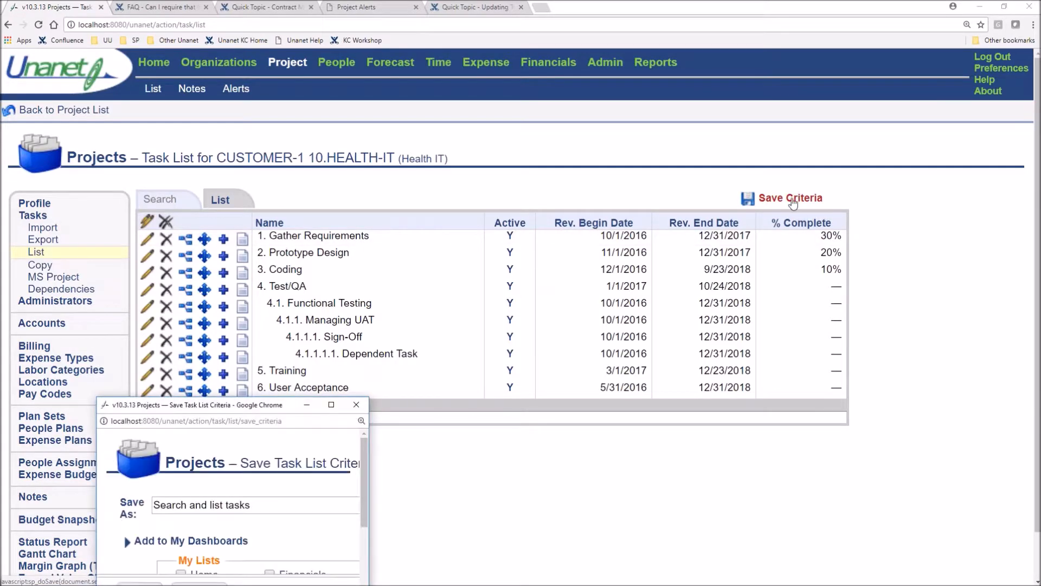
drag(299, 406, 742, 127)
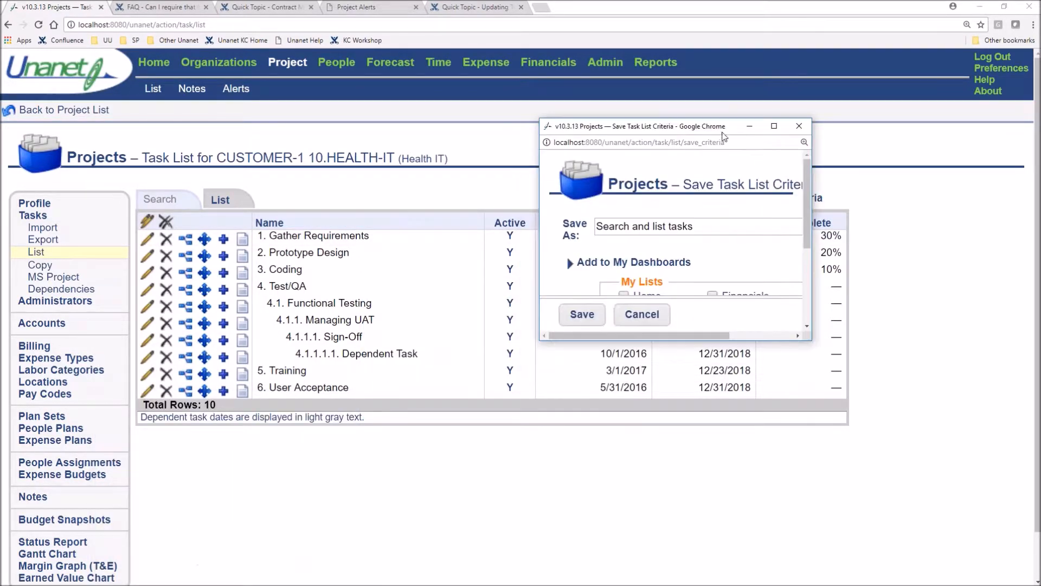
drag(811, 341, 962, 424)
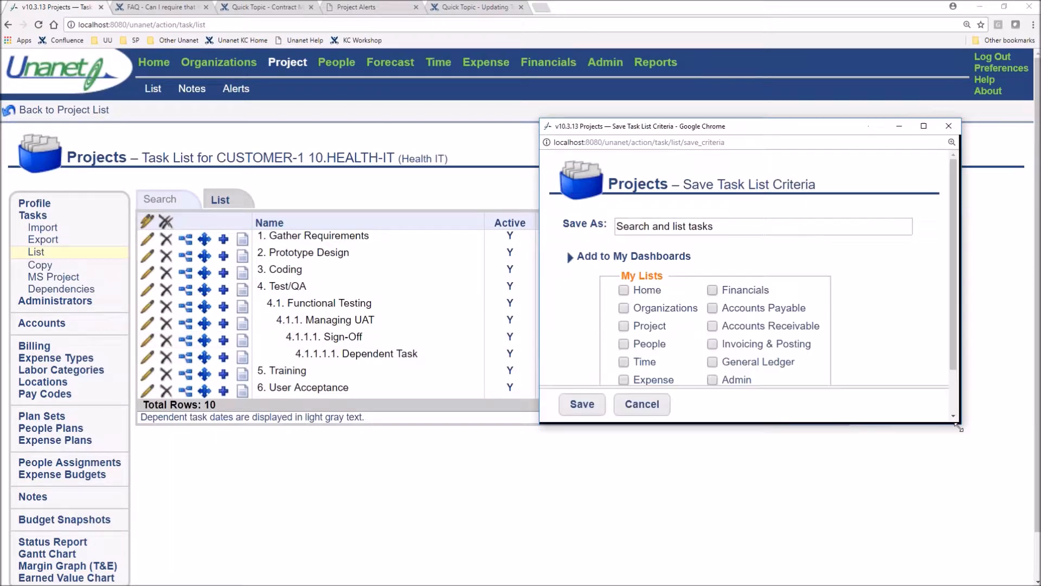
click(624, 290)
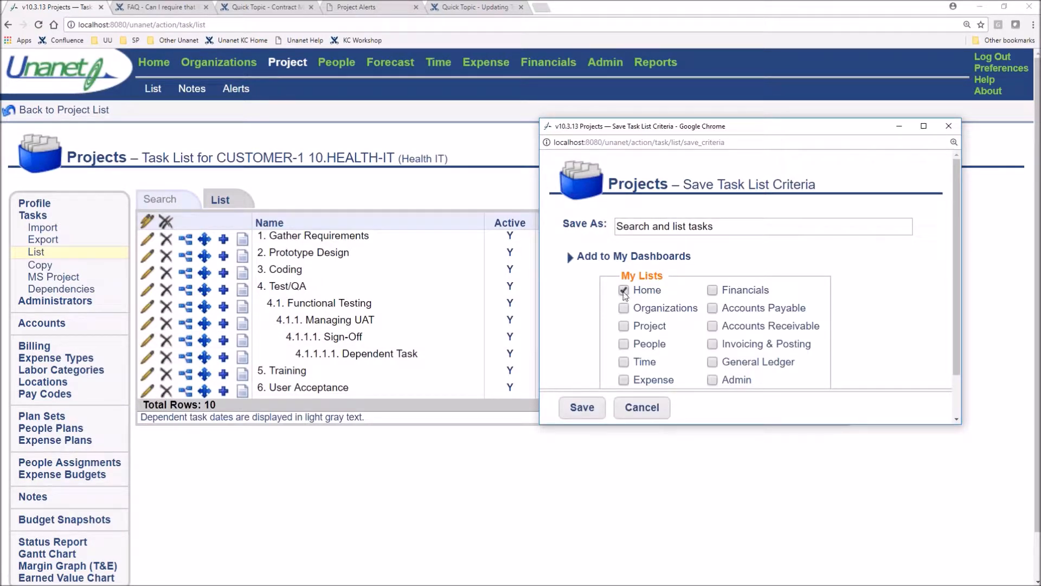
Name the criteria "Customer-1 10.Health-IT Task List to Update" and save them
triple_click(734, 233)
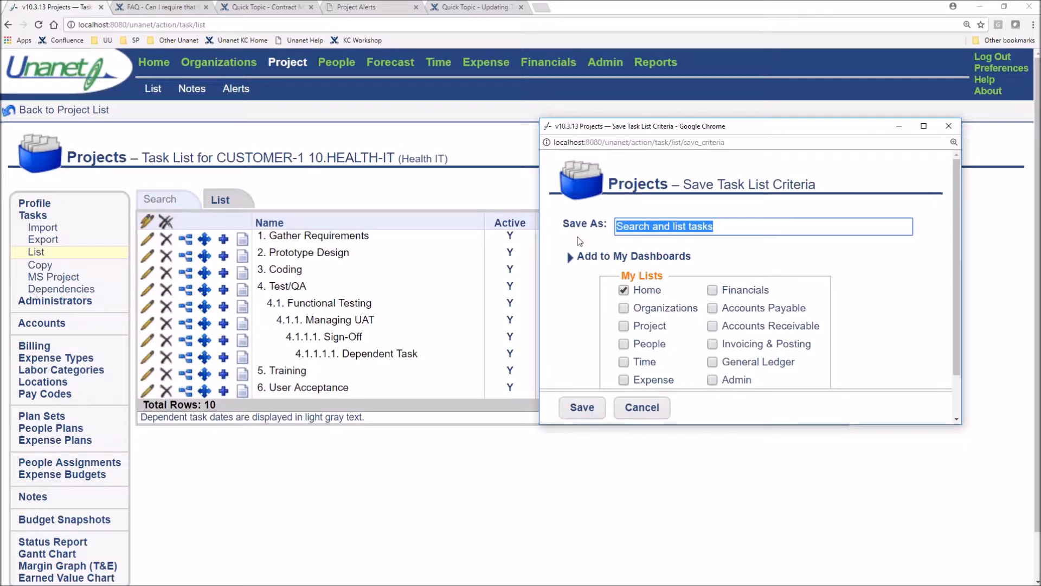
text(Cust)
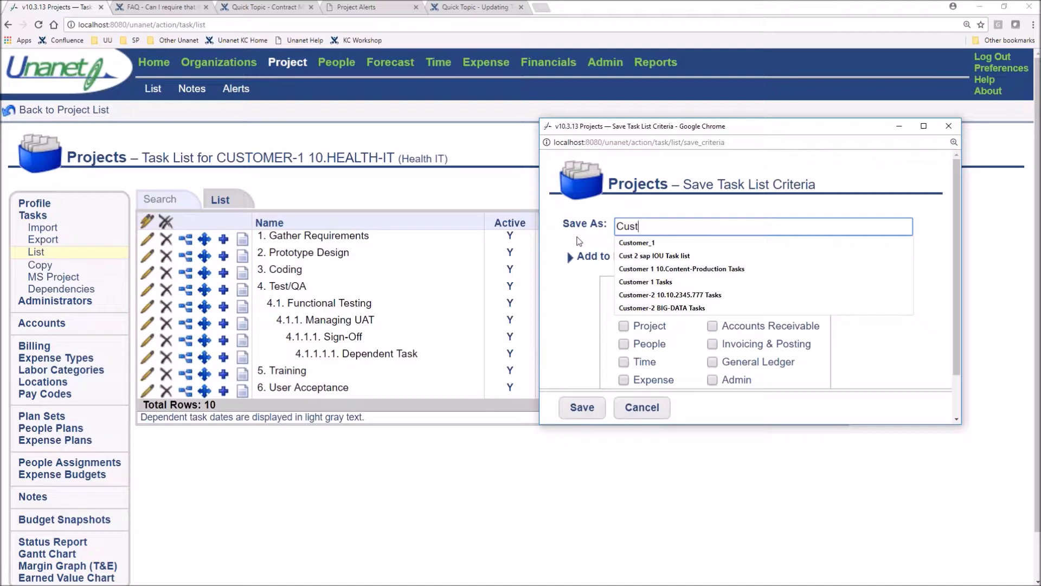
text(omer)
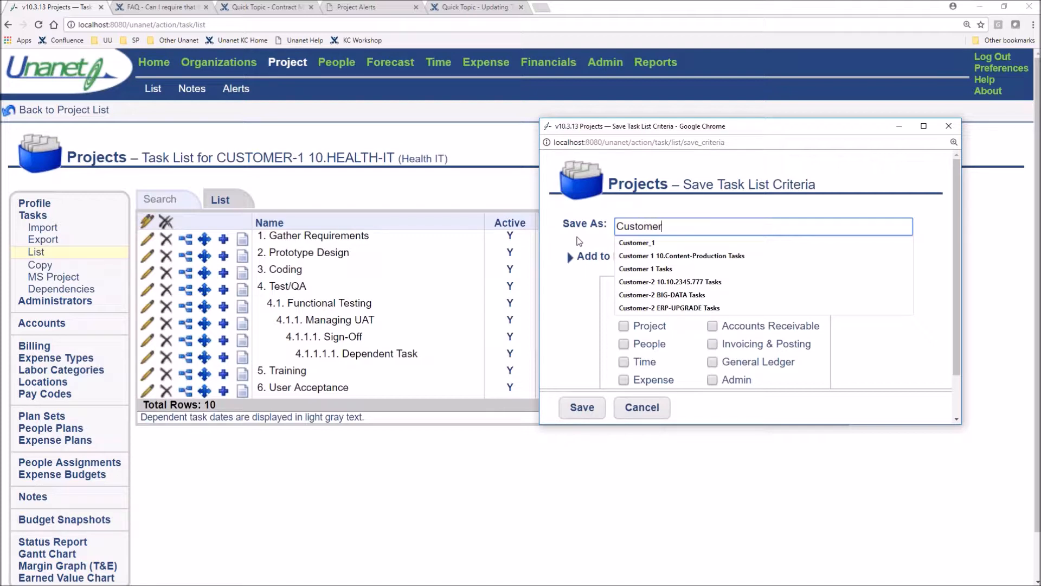
text(-1 10.Health-IT)
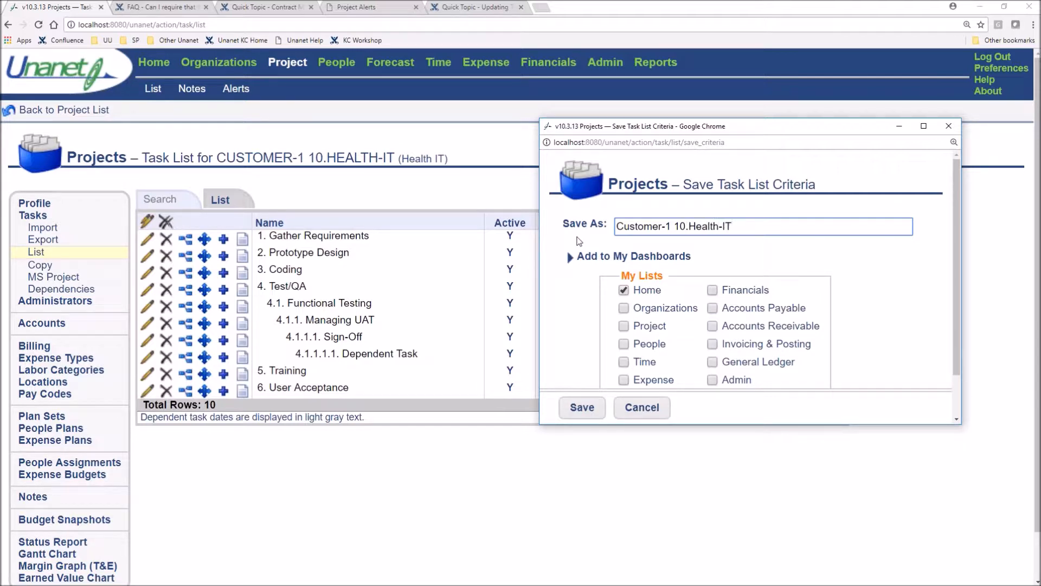
text( Task List to Update)
click(584, 413)
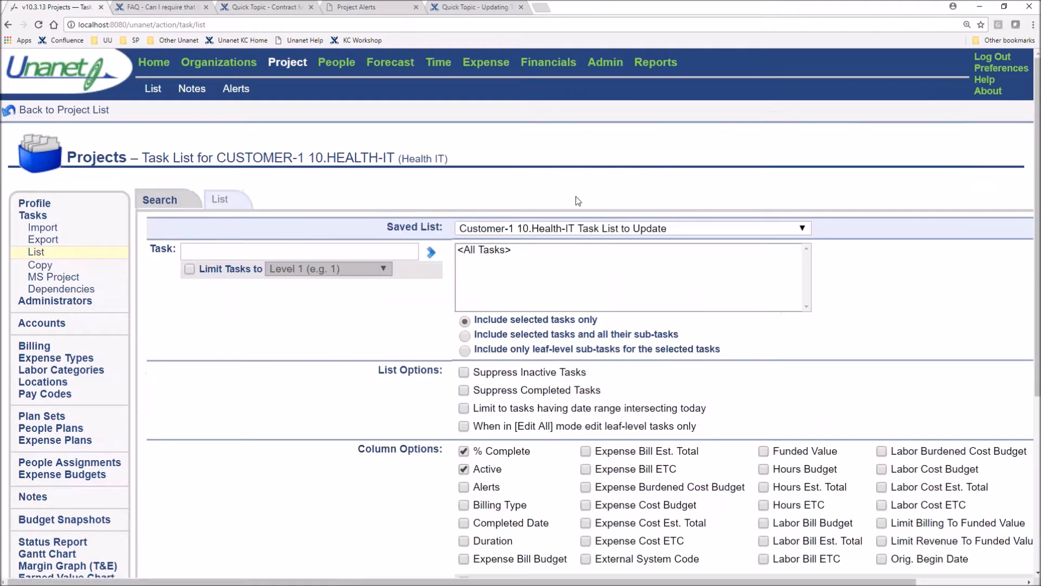
Run the saved Customer-1 10.Health-IT Task List to Update from the Home dashboard and open all its tasks for bulk editing
click(165, 65)
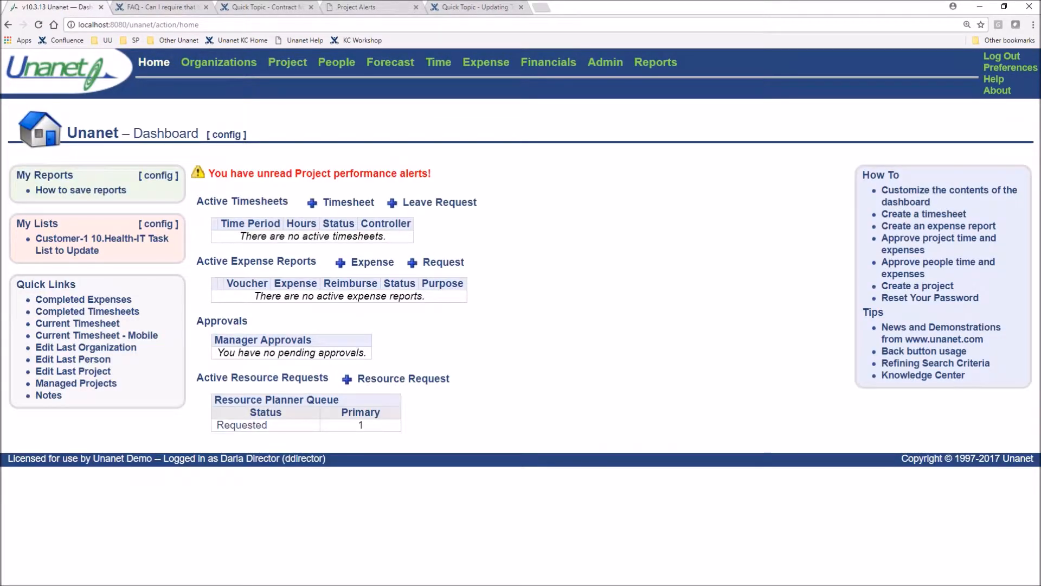
click(54, 241)
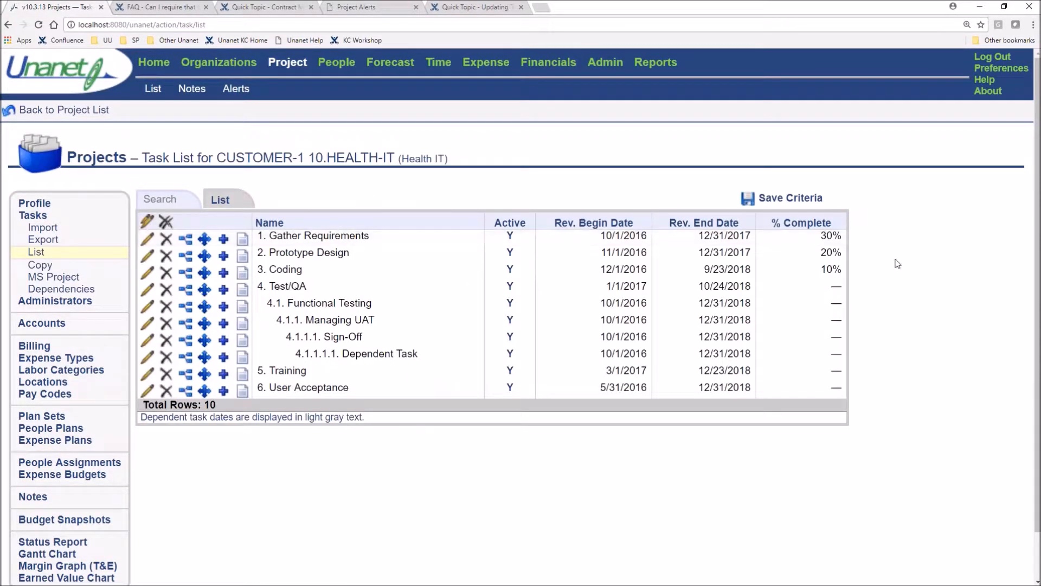
click(147, 221)
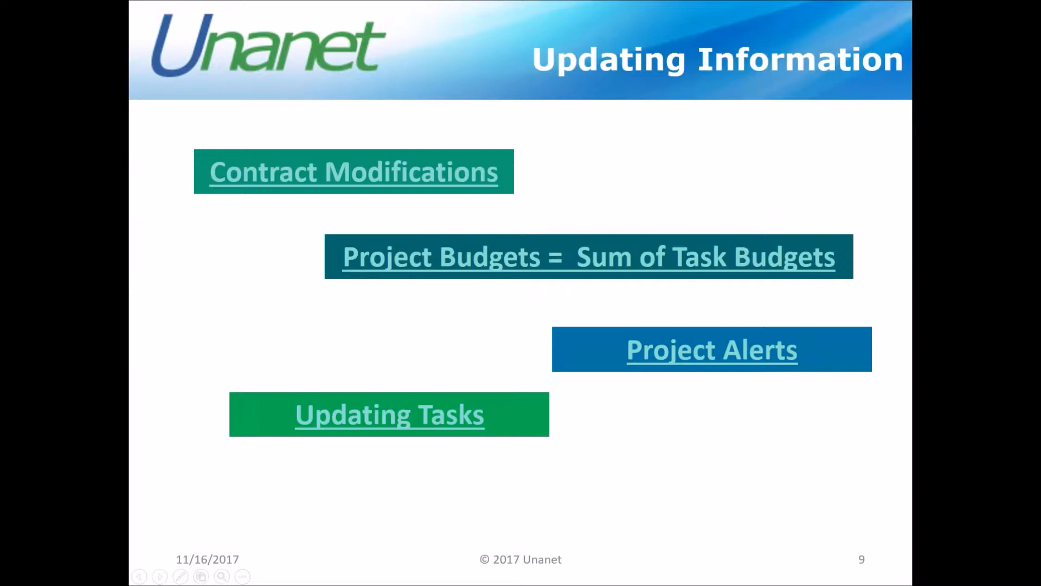
key(Right)
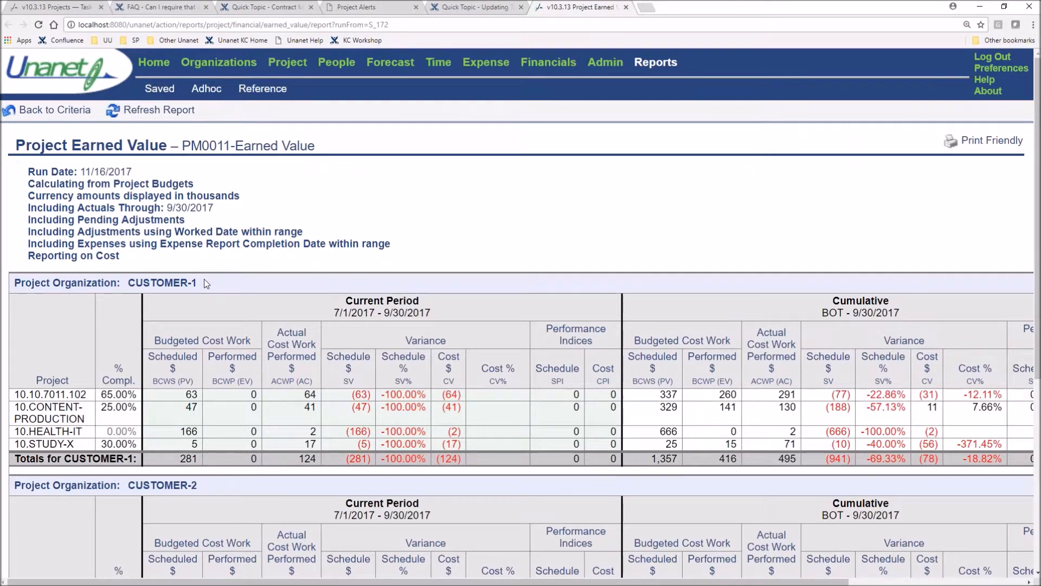
Examine the CUSTOMER-1 projects in the Project Earned Value report, covering scheduled and actual cost, variances, cumulative figures and cost at completion
scroll(206, 284, down, 3)
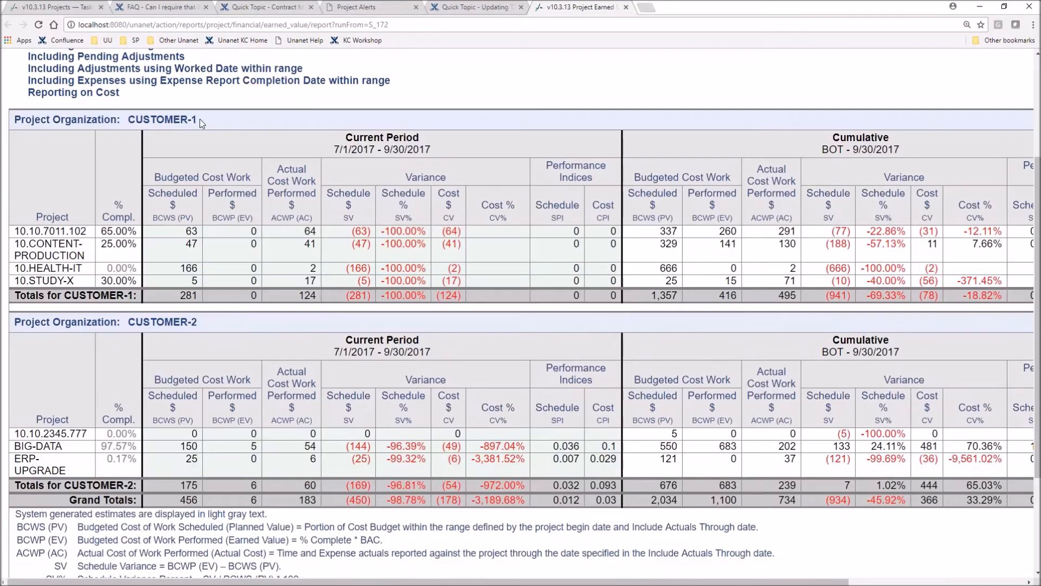
drag(199, 120, 130, 129)
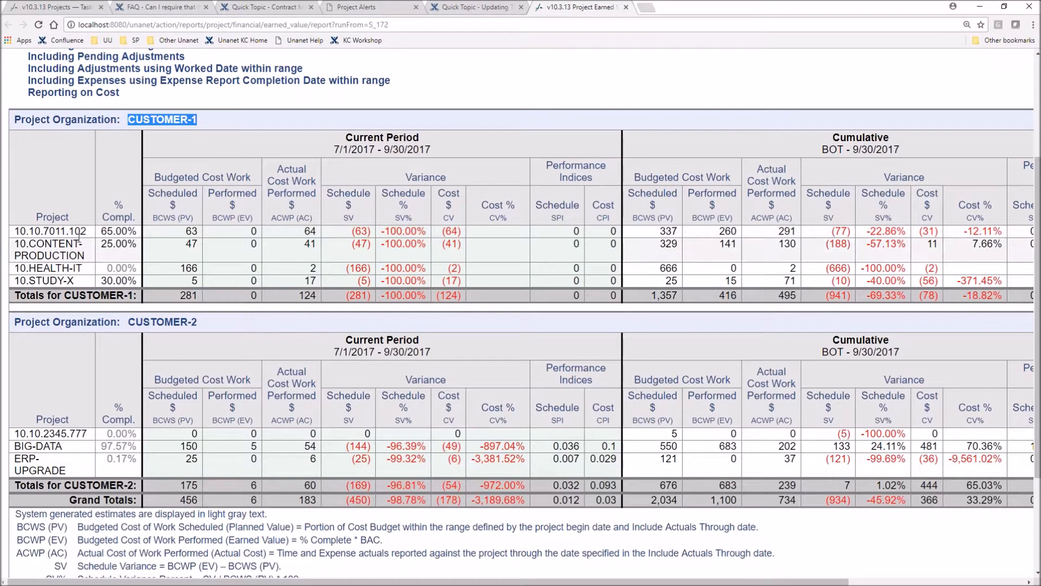
drag(88, 232, 5, 240)
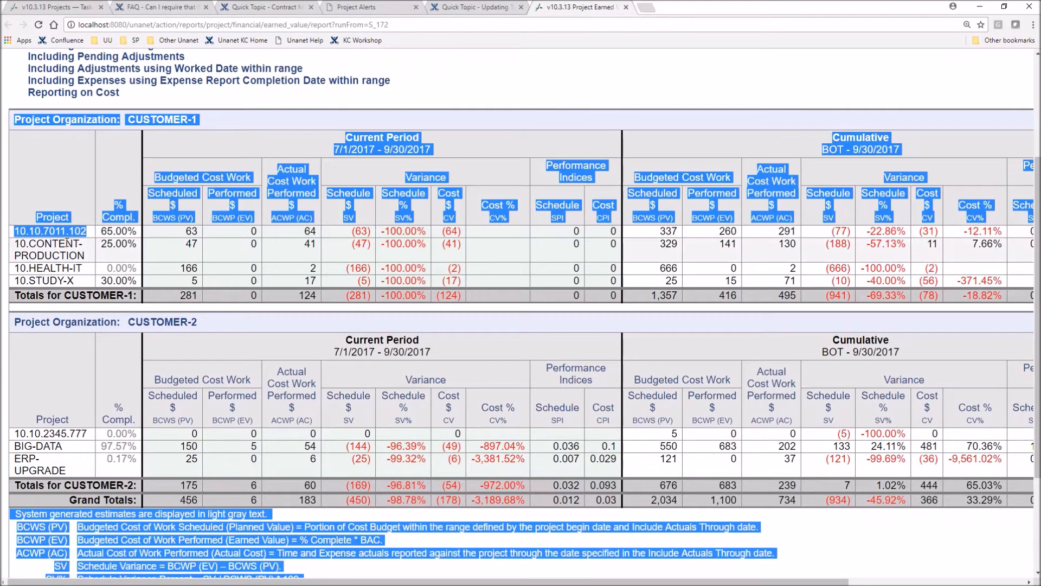
click(66, 240)
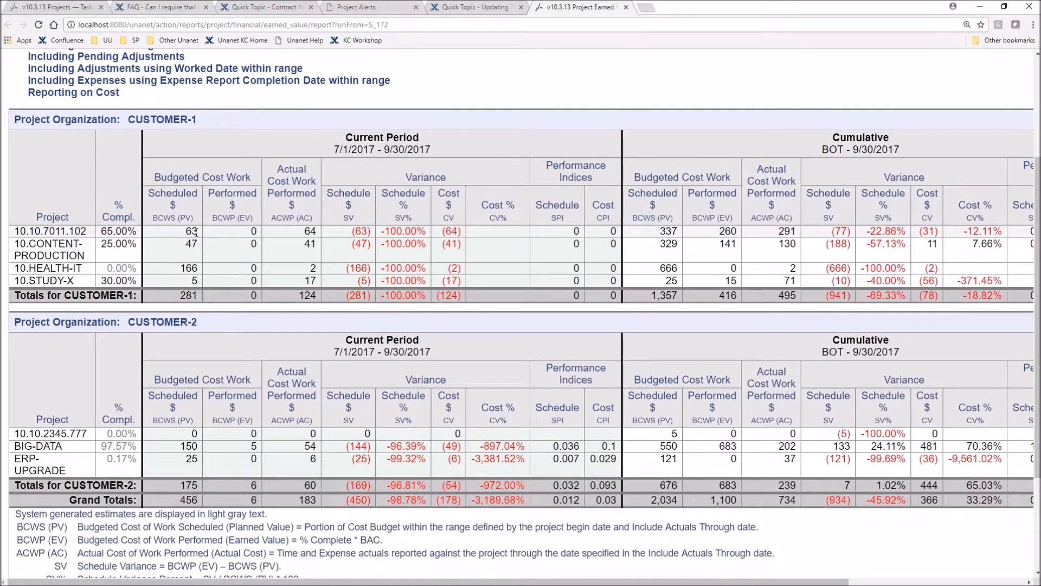
drag(198, 232, 185, 233)
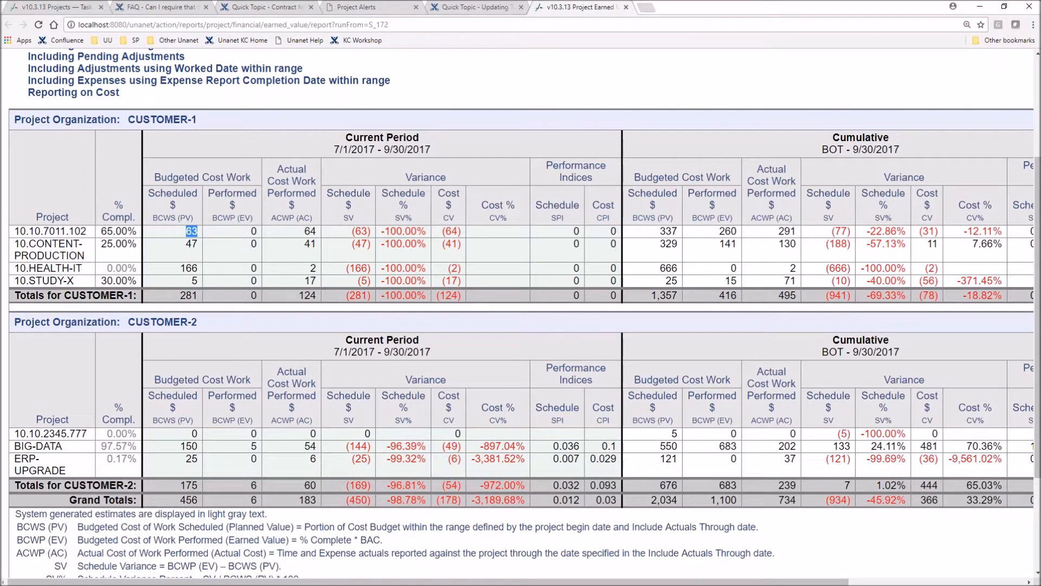
click(254, 242)
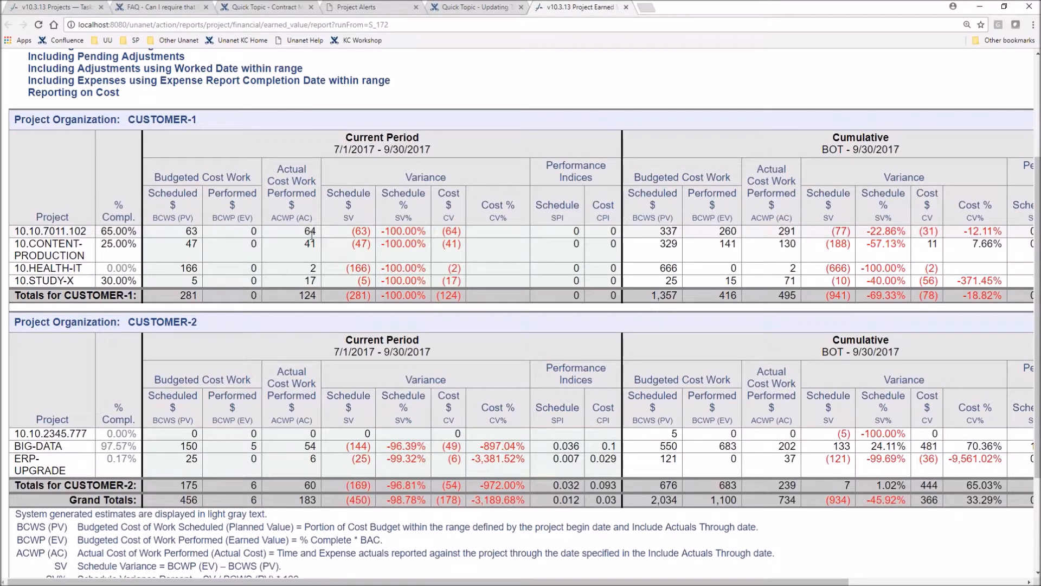
drag(471, 182, 374, 187)
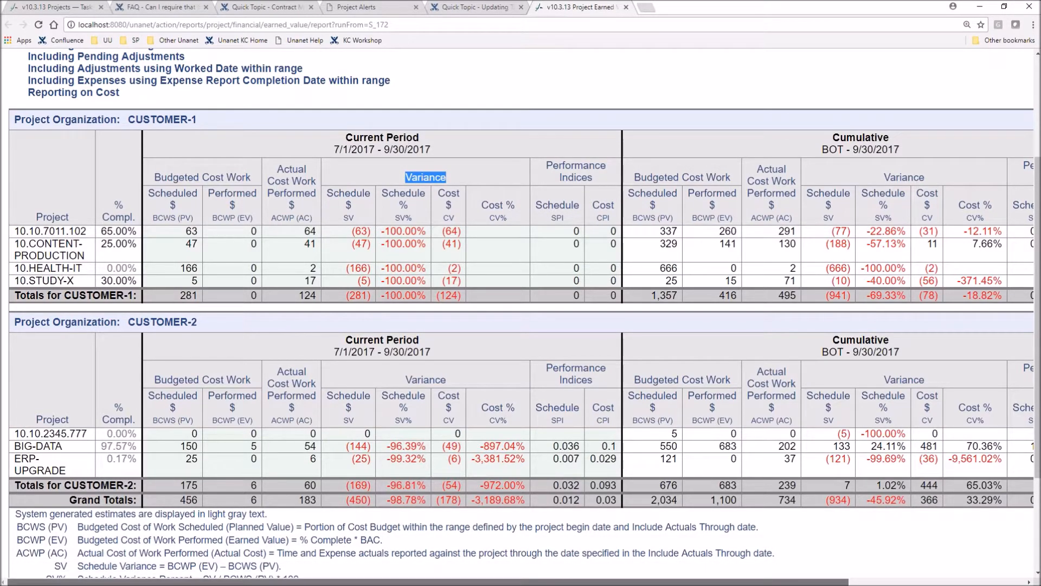
scroll(1024, 158, right, 5)
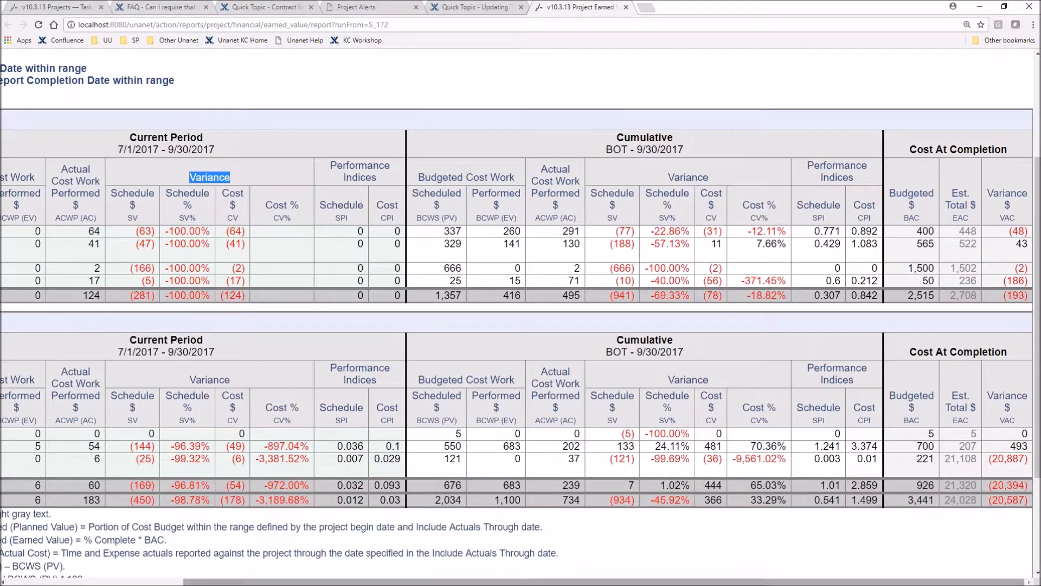
scroll(693, 258, left, 4)
scroll(693, 258, up, 3)
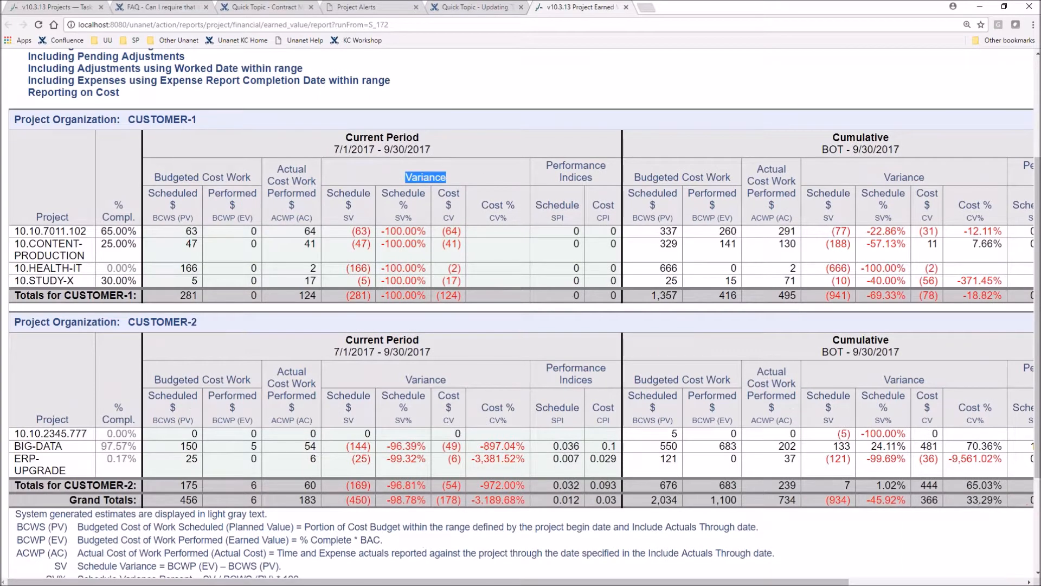
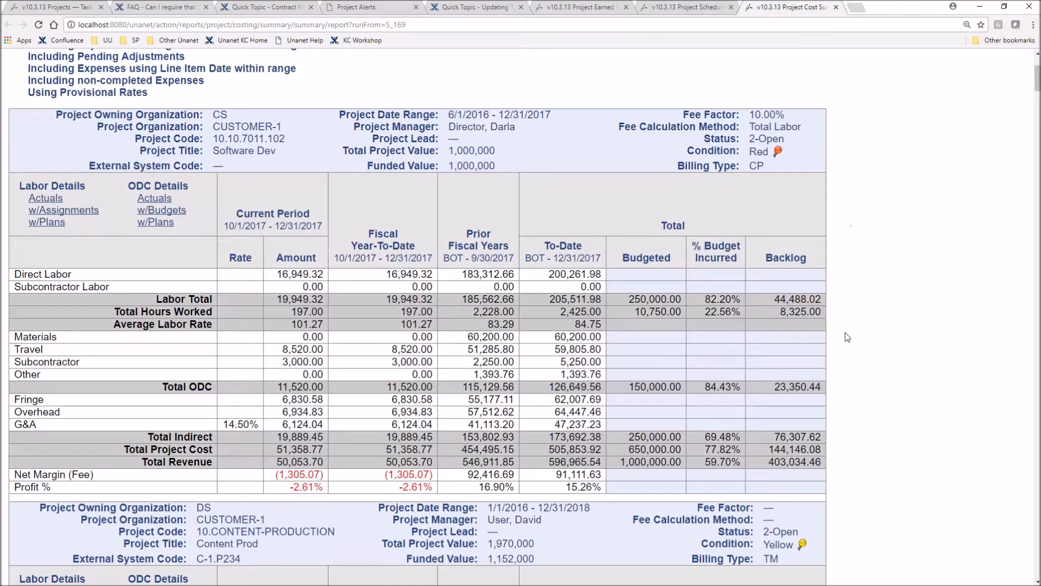
Review the project cost summary report for the CUSTOMER-1 projects, covering labor, ODC and indirect costs against budget, percent incurred and backlog
scroll(772, 360, up, 1)
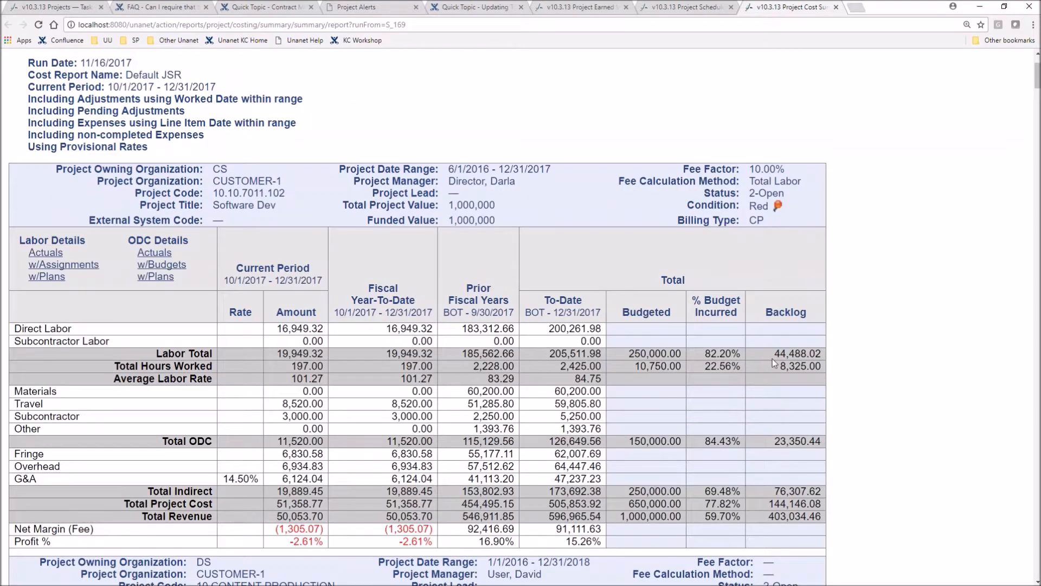
drag(775, 354, 822, 353)
scroll(340, 227, down, 7)
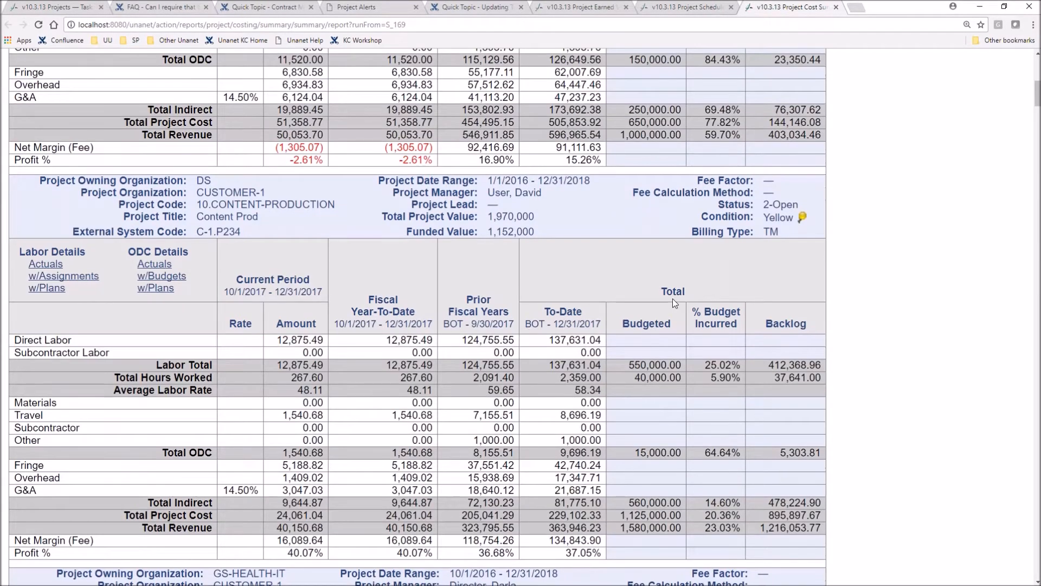
scroll(525, 327, down, 1)
scroll(481, 416, up, 10)
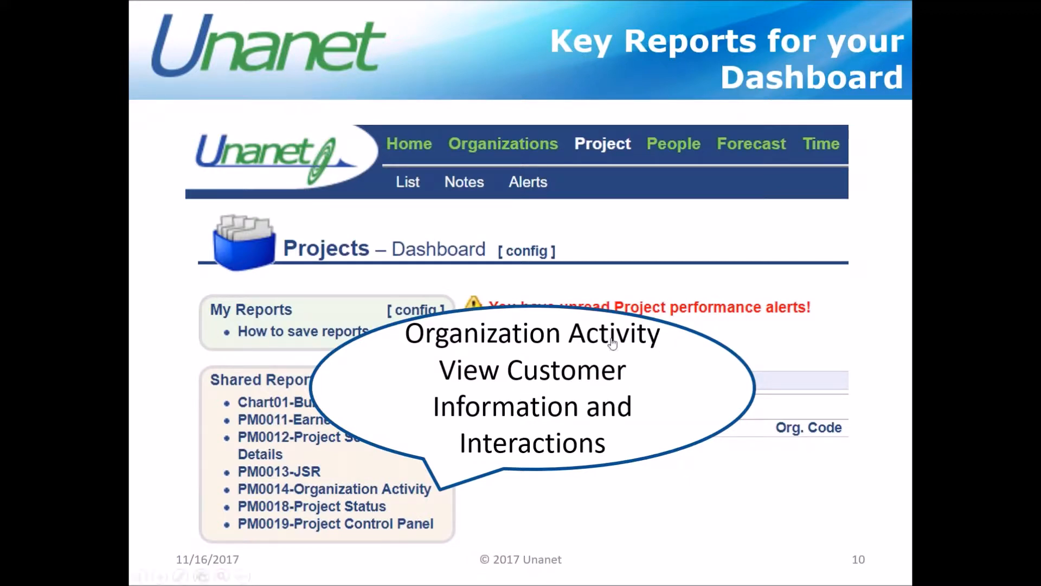
Open the PM0014-Organization Activity report and review the CUSTOMER-1 organization data and user defined fields
click(563, 413)
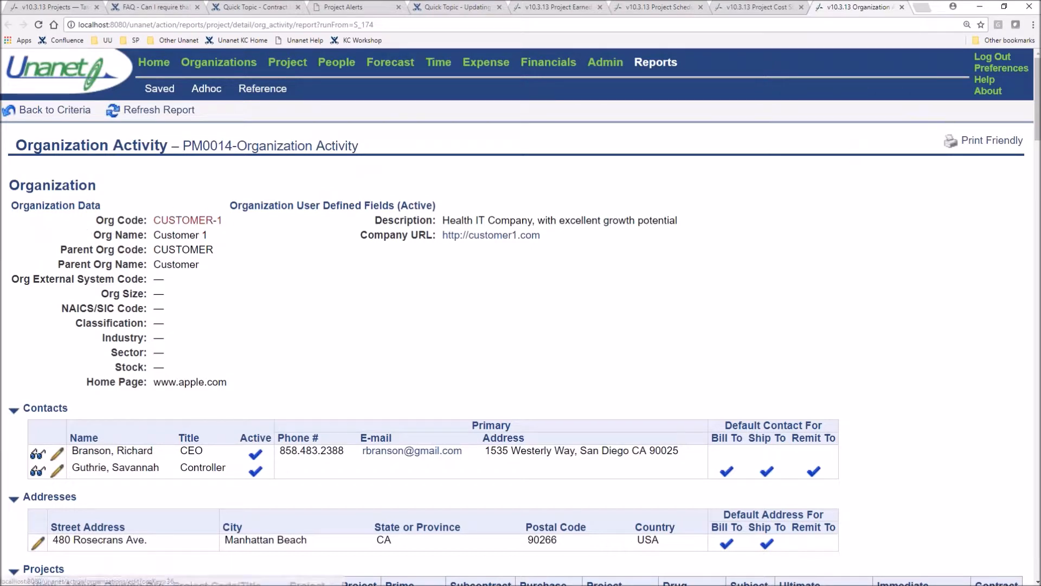
drag(220, 221, 150, 227)
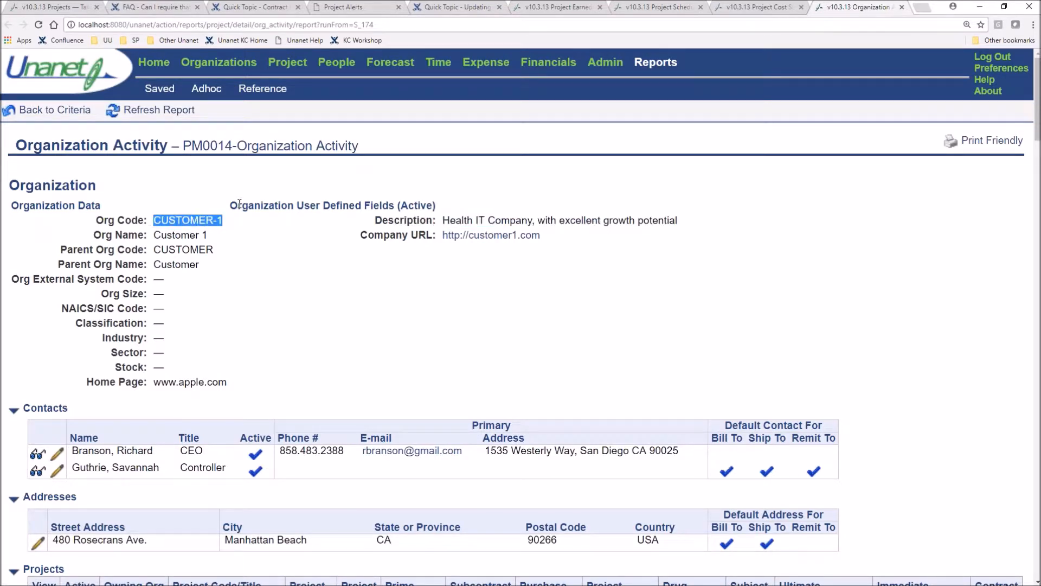
click(707, 283)
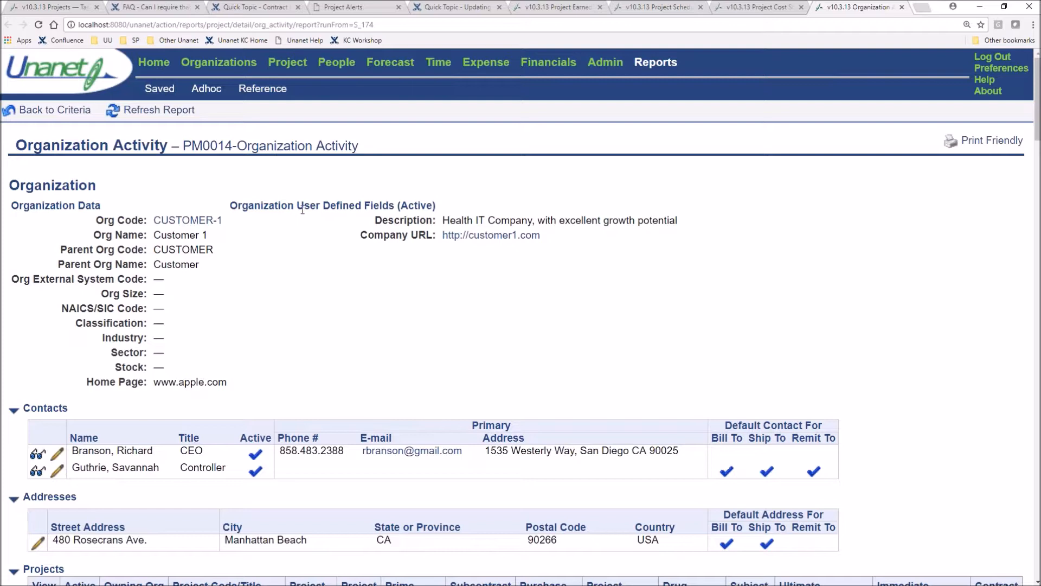
drag(294, 205, 542, 204)
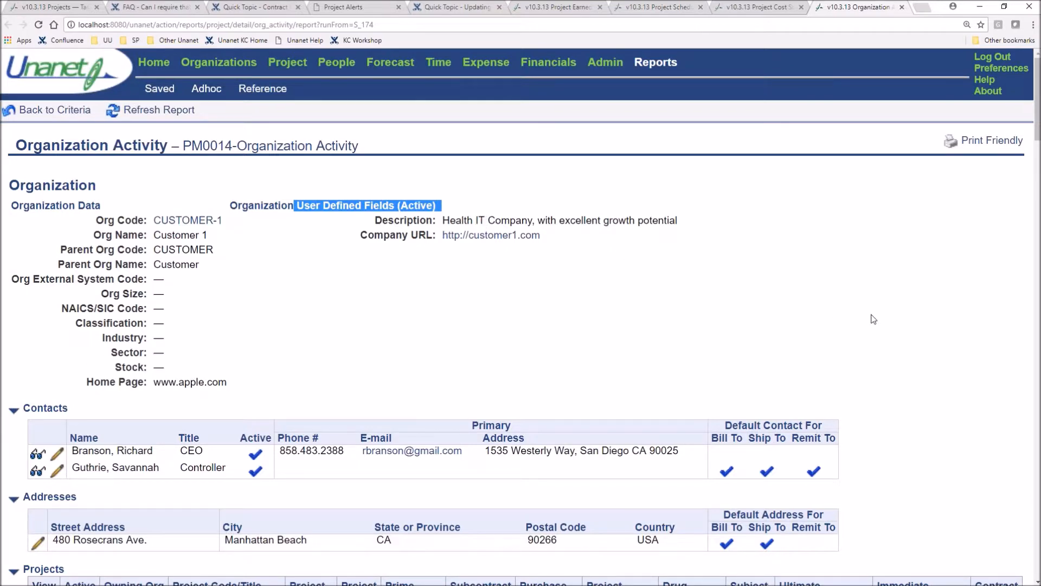
Review the contacts, addresses and projects listed for CUSTOMER-1 in the Organization Activity report
scroll(873, 319, down, 4)
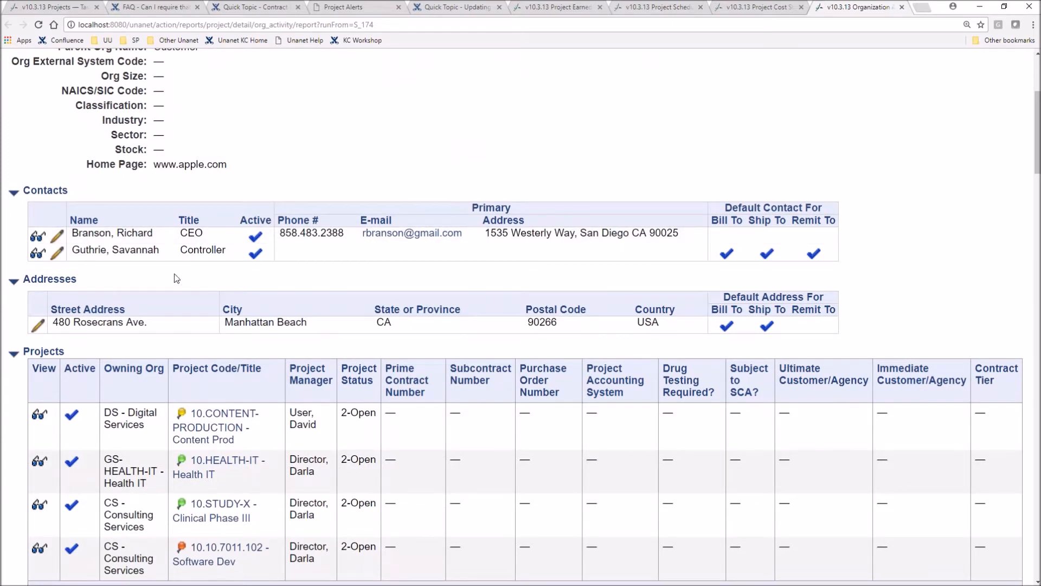
scroll(174, 279, down, 1)
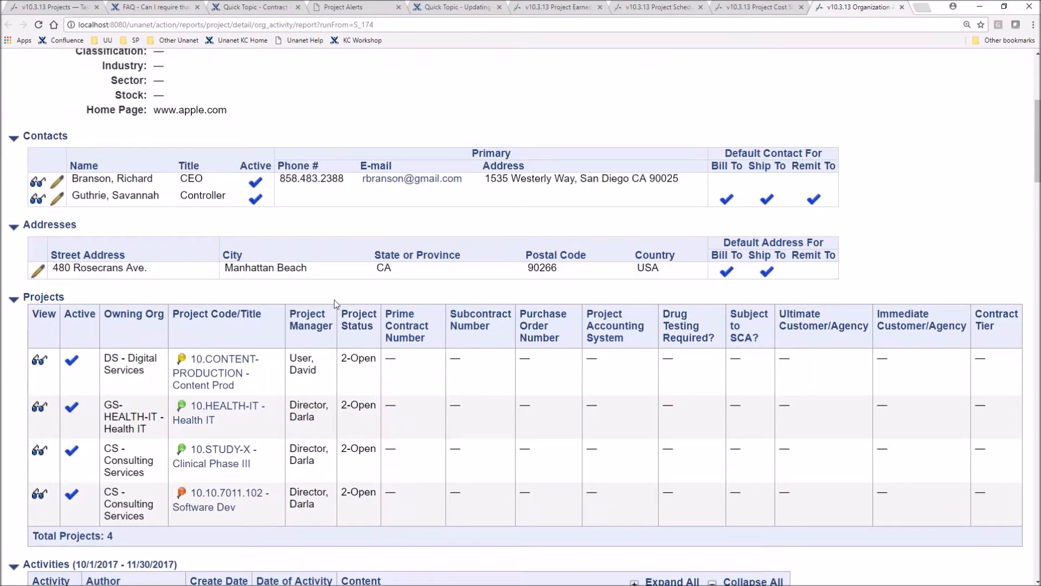
scroll(287, 300, down, 1)
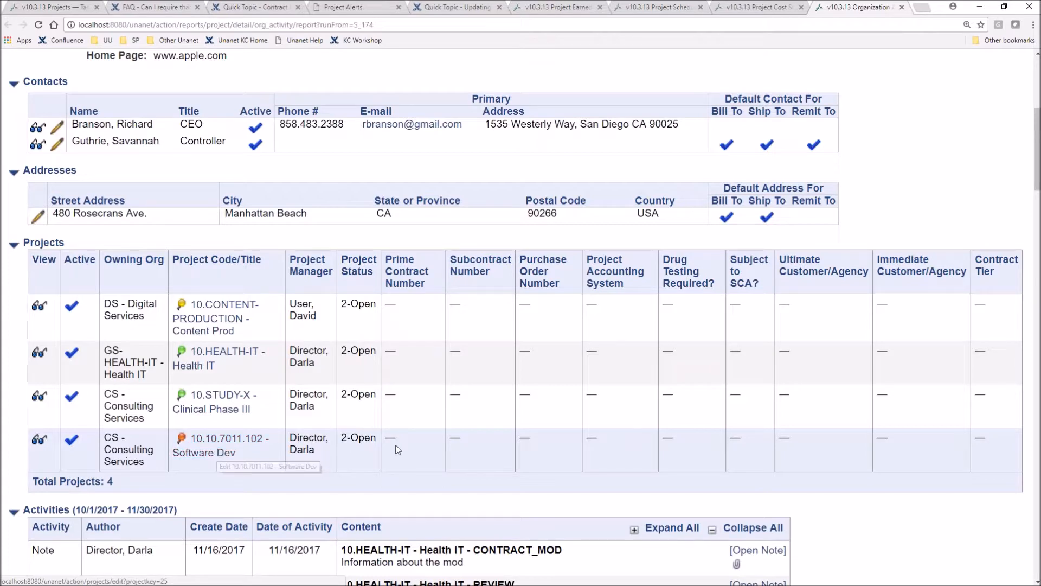
scroll(396, 453, down, 1)
scroll(397, 453, down, 1)
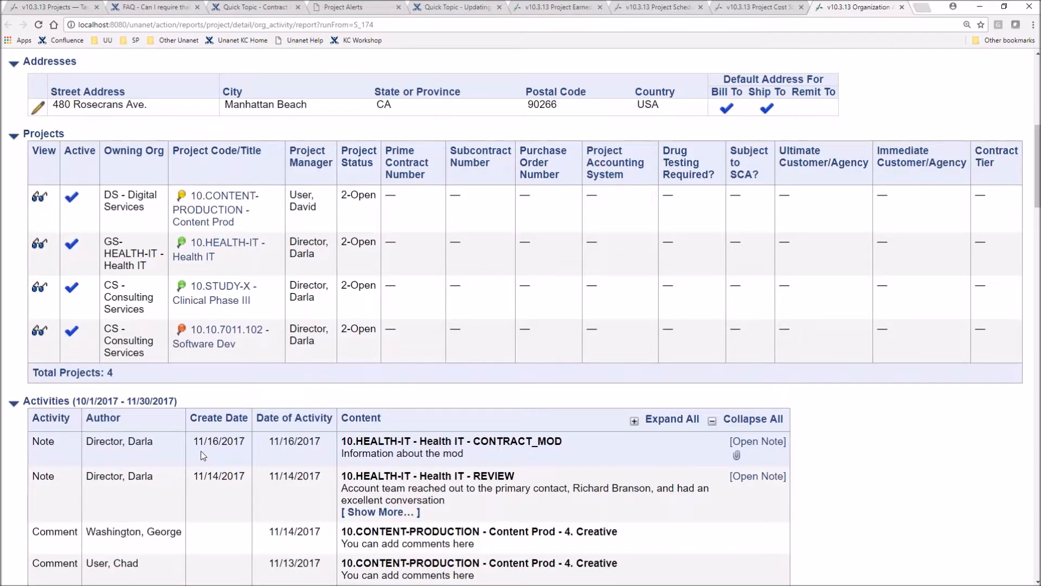
Review the Activities section for CUSTOMER-1, including the 10.HEALTH-IT CONTRACT_MOD note and the timesheet comments
scroll(200, 451, down, 1)
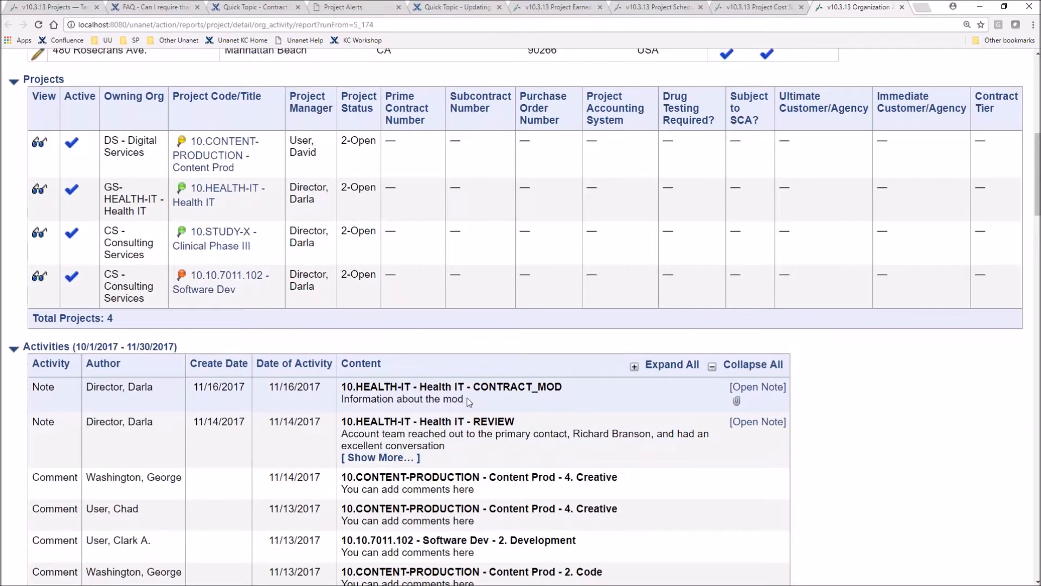
drag(472, 387, 585, 393)
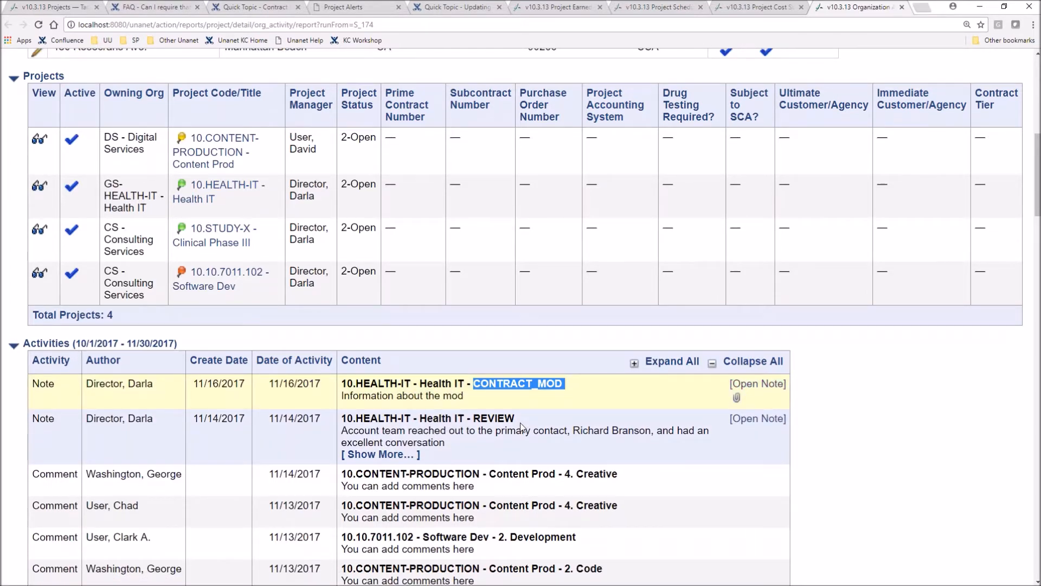
scroll(520, 422, down, 3)
scroll(519, 422, down, 3)
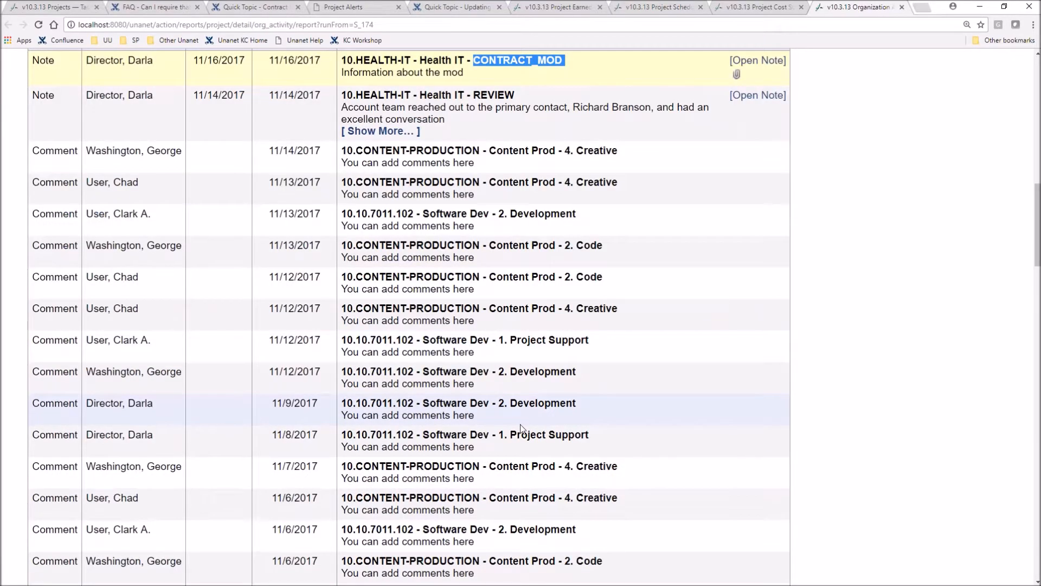
scroll(521, 428, down, 5)
scroll(649, 414, up, 20)
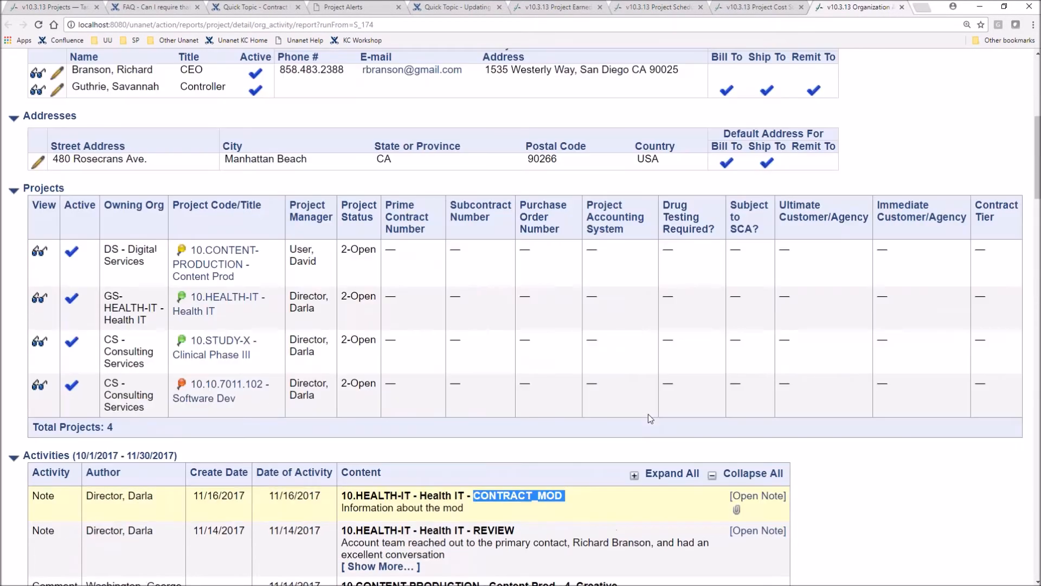
scroll(649, 414, up, 1)
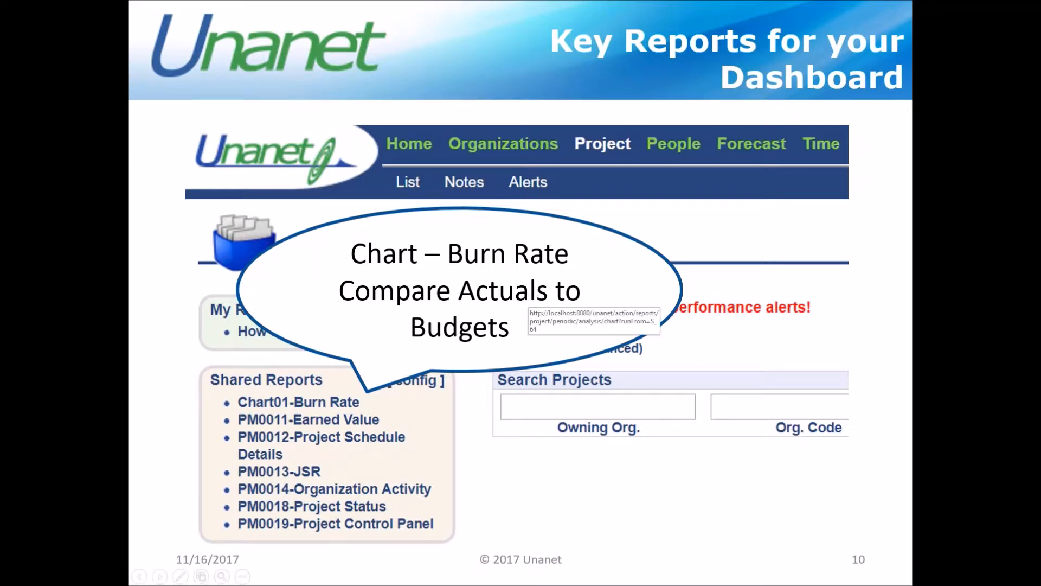
Open the Chart01-Burn Rate report and compare periodic and cumulative actual and planned hours for January and November 2017
click(523, 306)
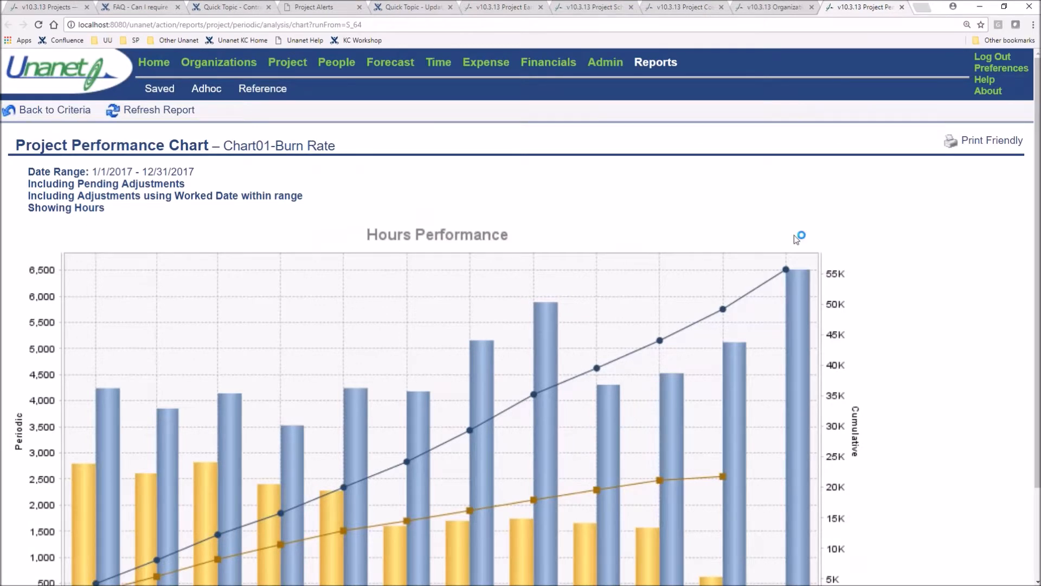
scroll(975, 250, down, 1)
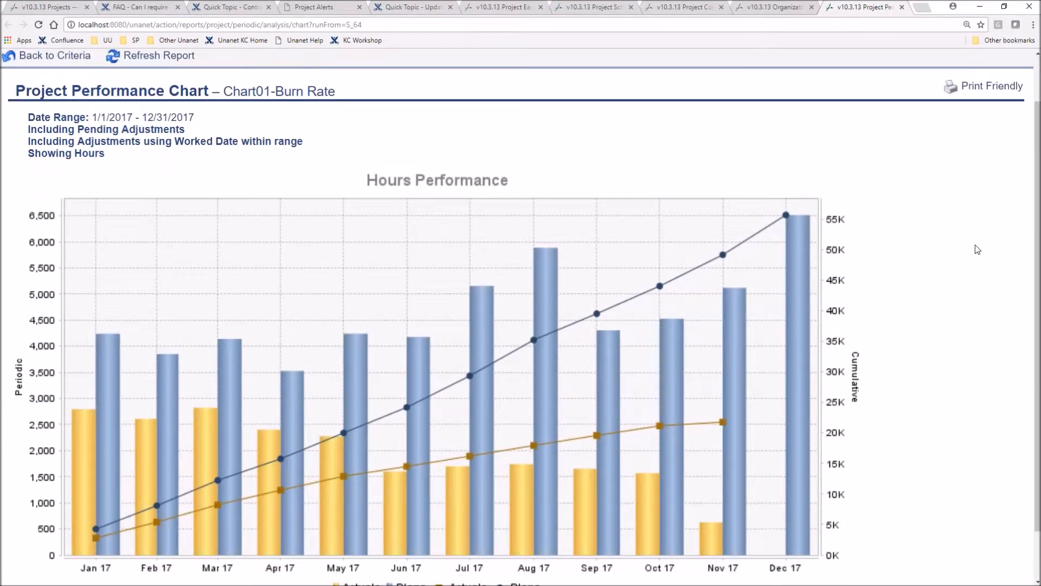
scroll(975, 245, down, 1)
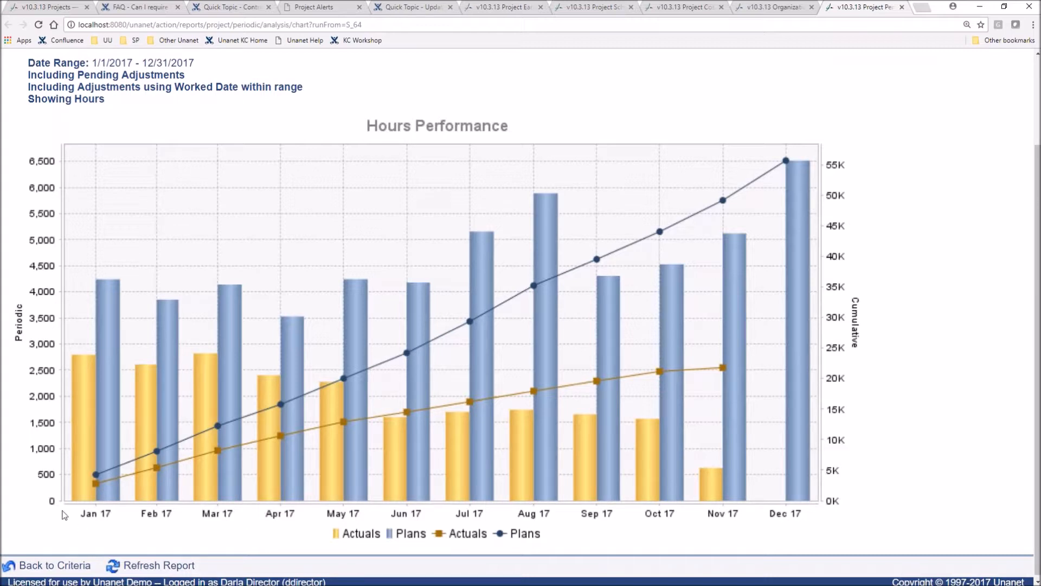
mouse_move(85, 415)
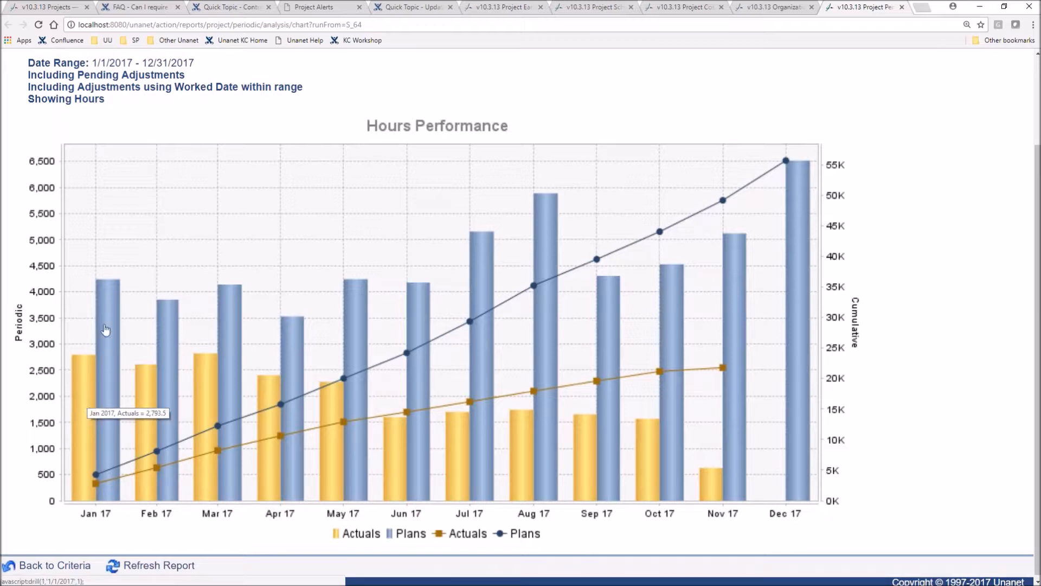
mouse_move(109, 312)
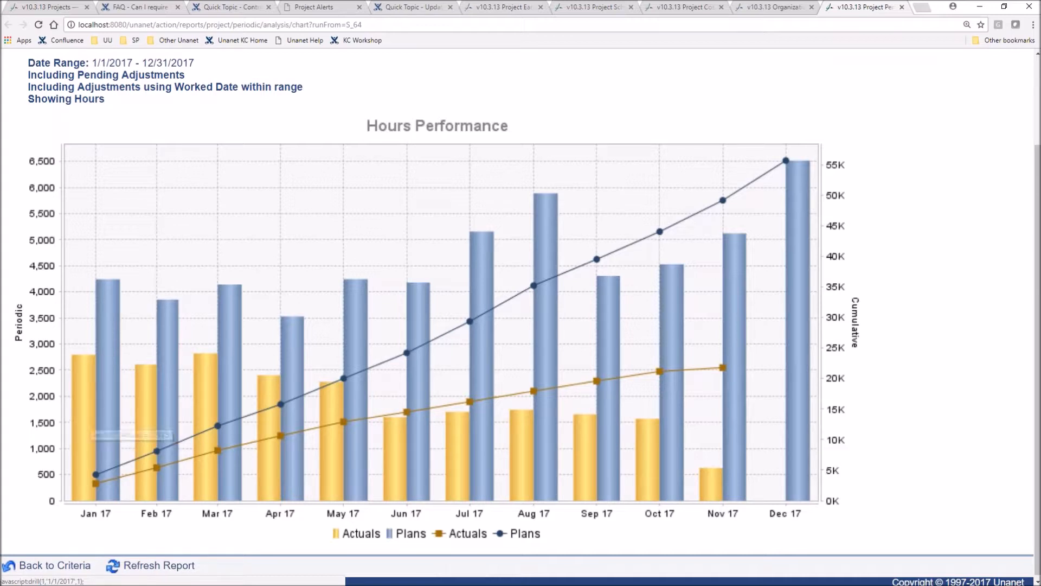
mouse_move(108, 288)
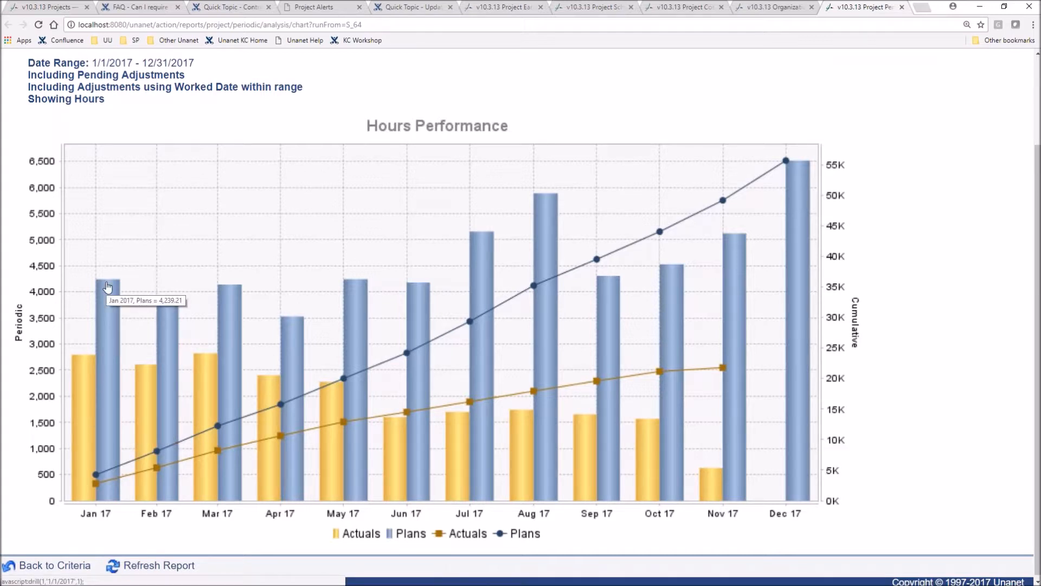
mouse_move(88, 483)
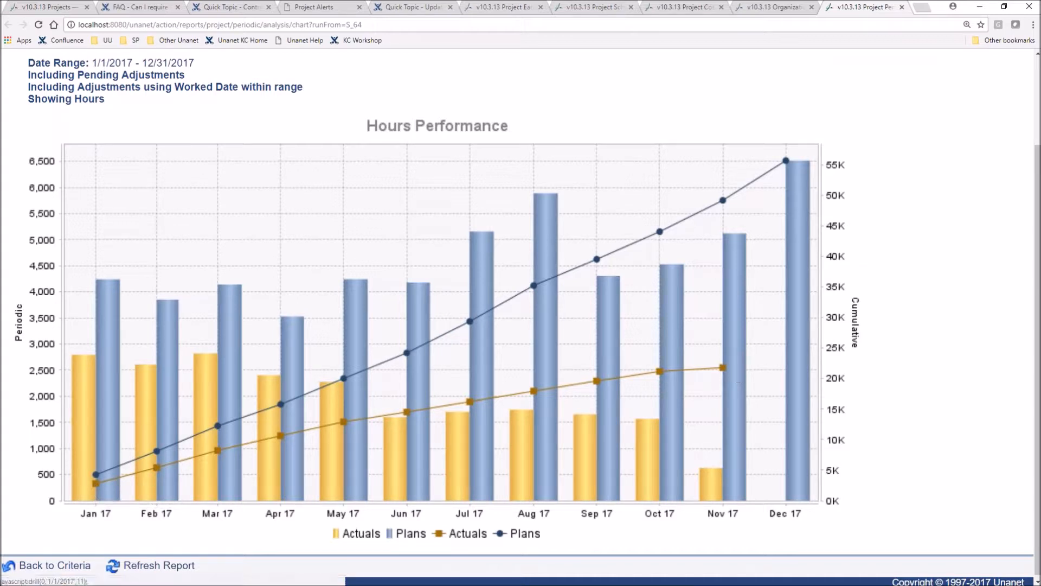
mouse_move(723, 371)
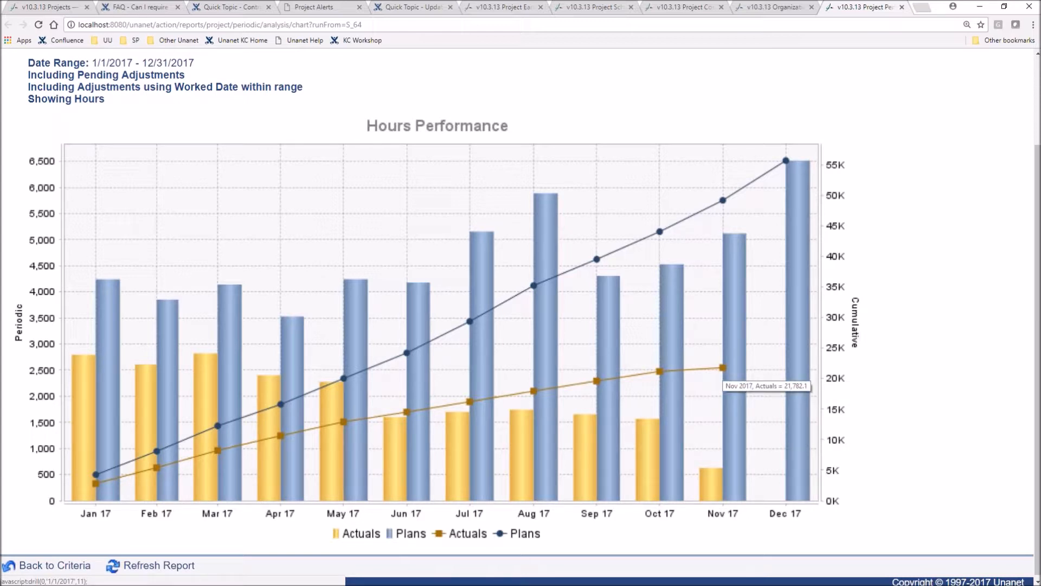
mouse_move(714, 488)
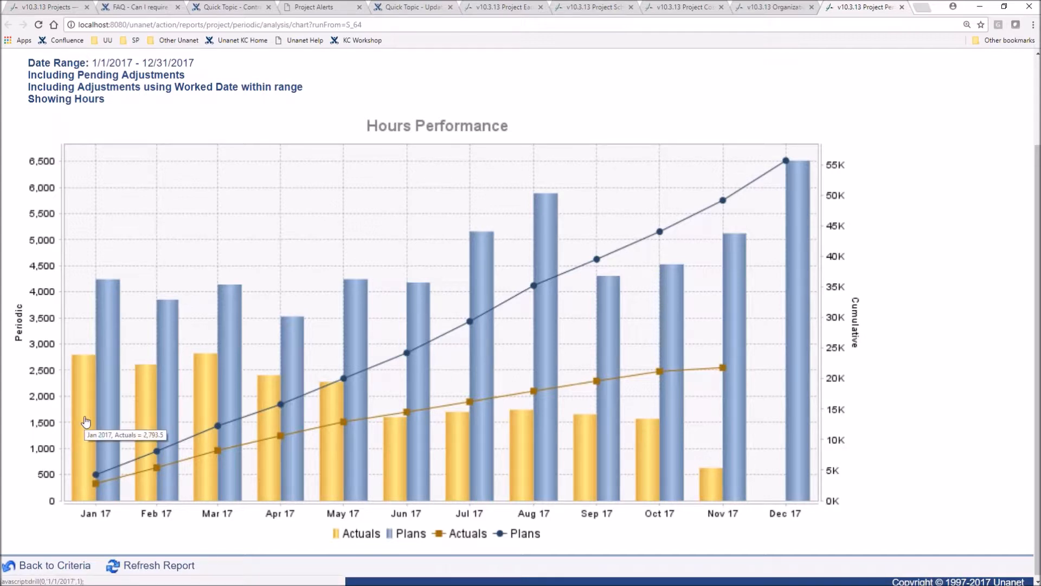
Drill into the August 2017 hours, review planned and actual hours by project, and return to the chart
click(532, 452)
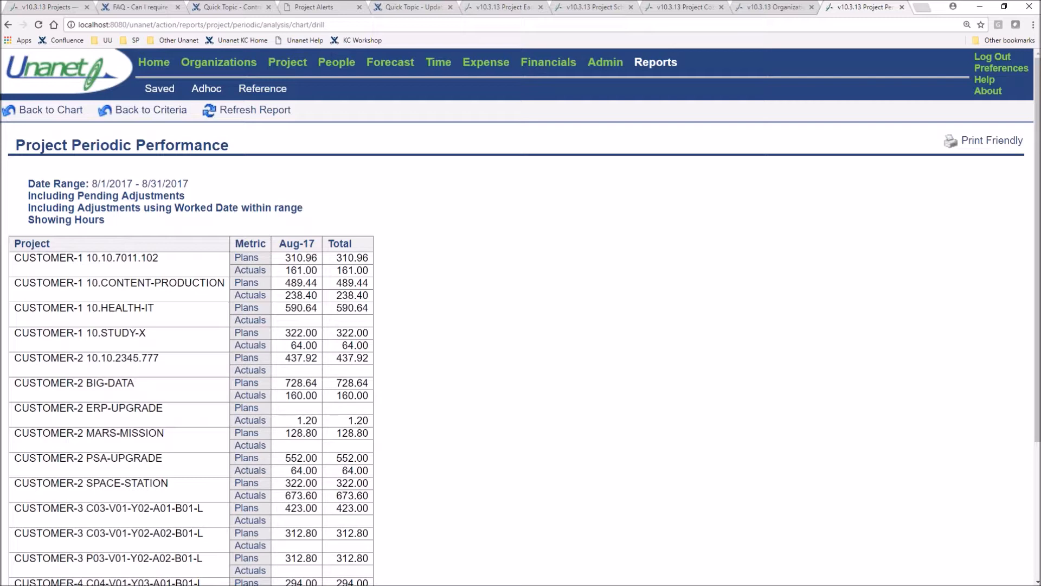
drag(92, 185, 190, 185)
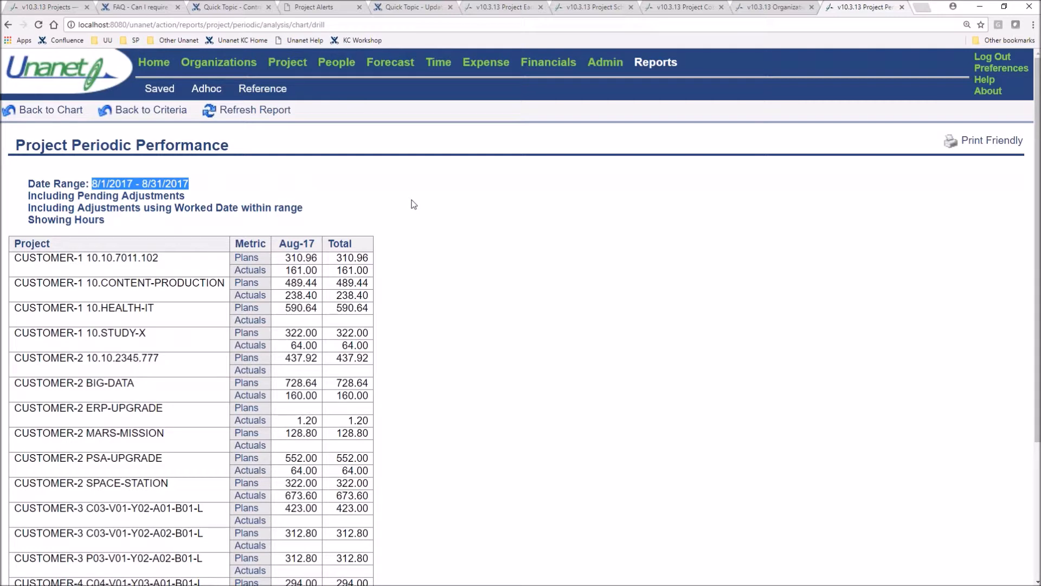
click(480, 261)
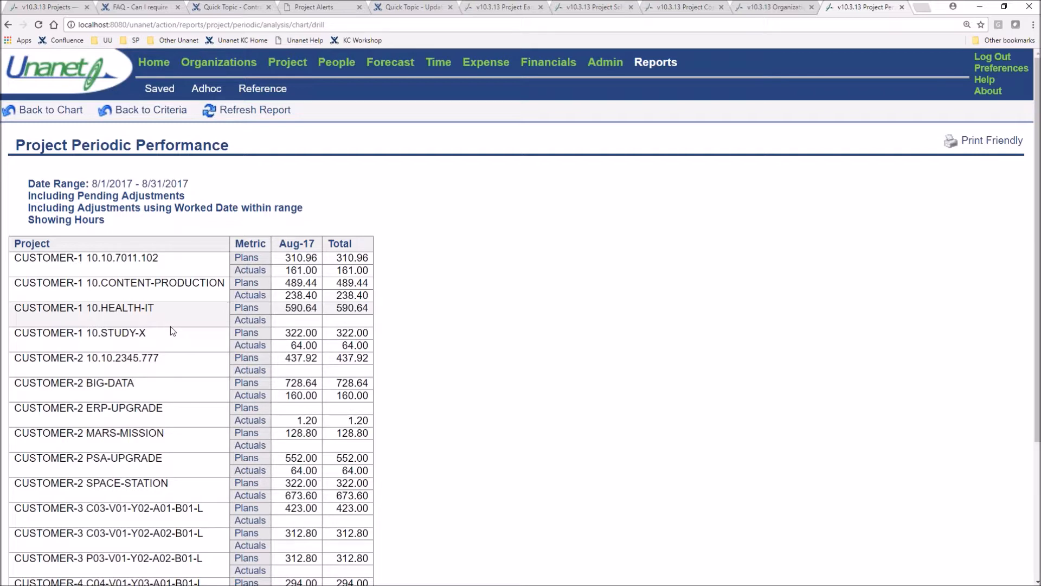
scroll(170, 326, down, 1)
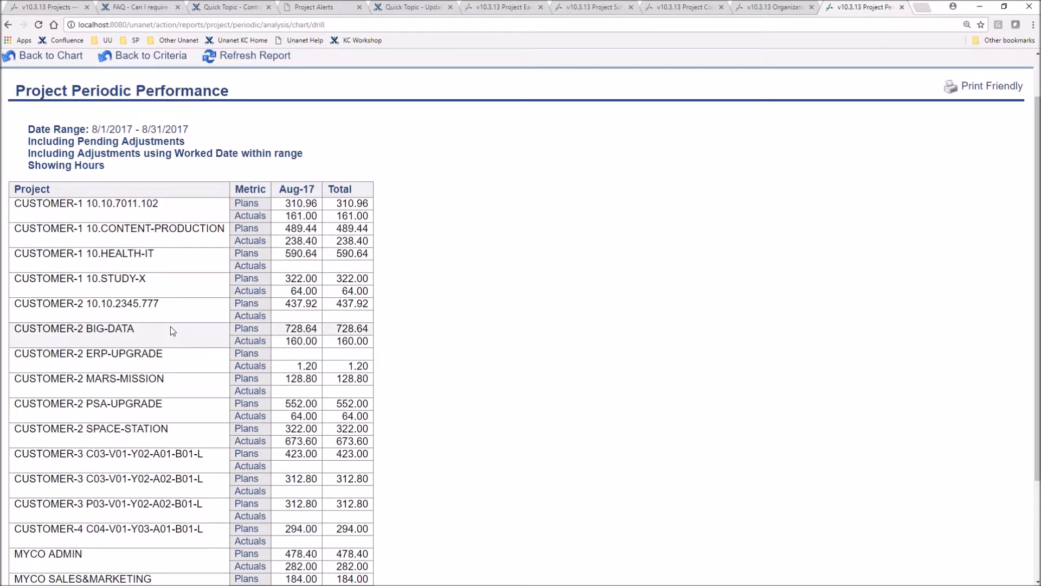
scroll(558, 297, up, 1)
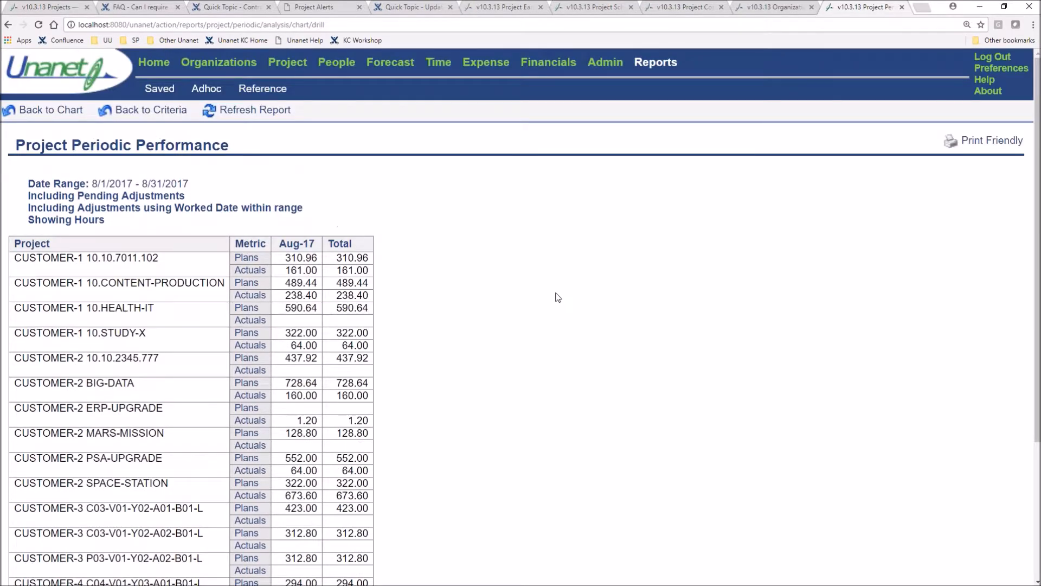
click(44, 112)
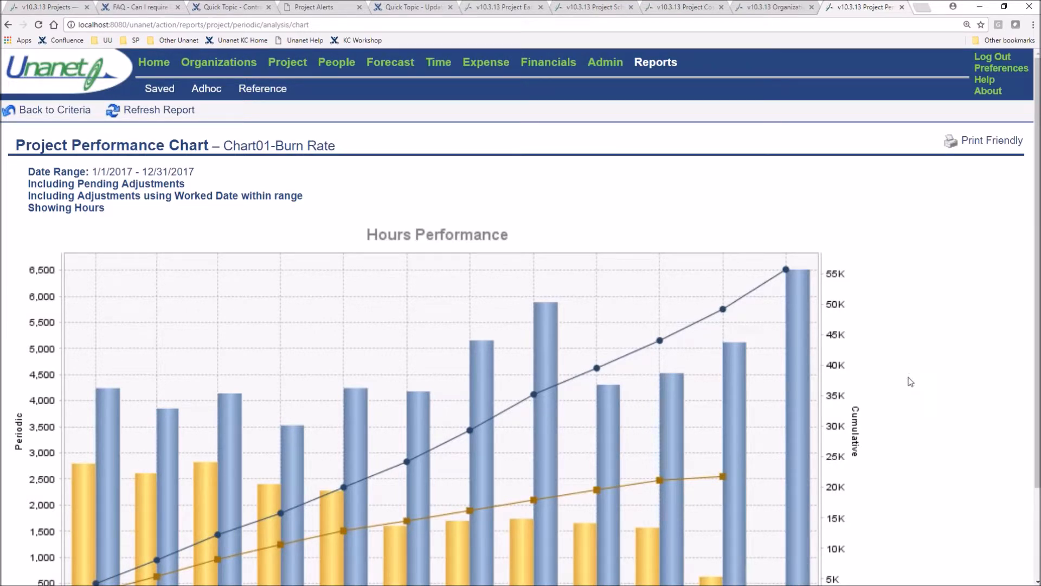
Drill into the cumulative actuals for November 2017, review the project totals for CUSTOMER-1 10.10.7011.102, and return to the chart
click(722, 480)
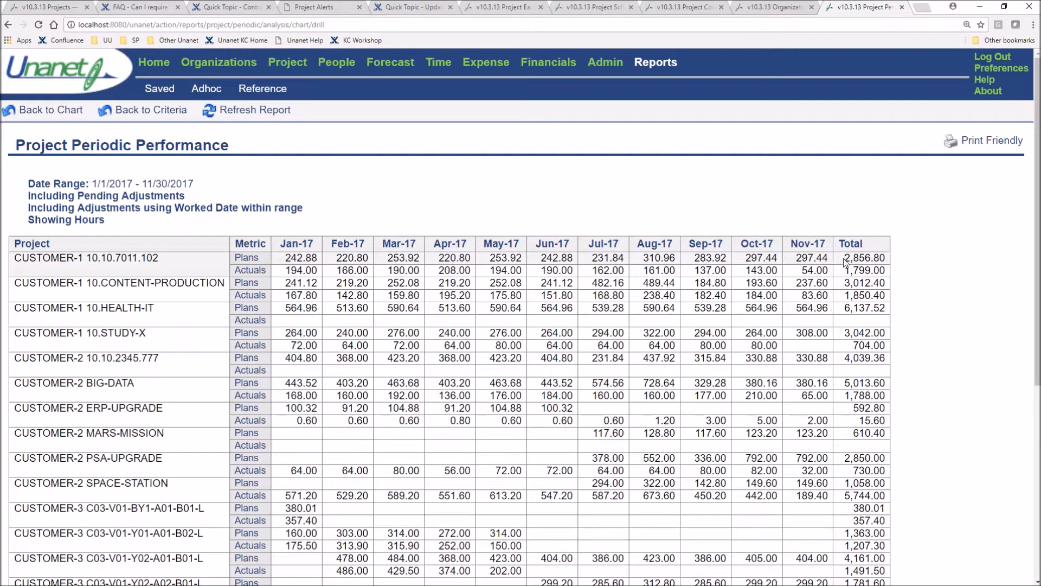
drag(847, 256, 888, 272)
click(923, 272)
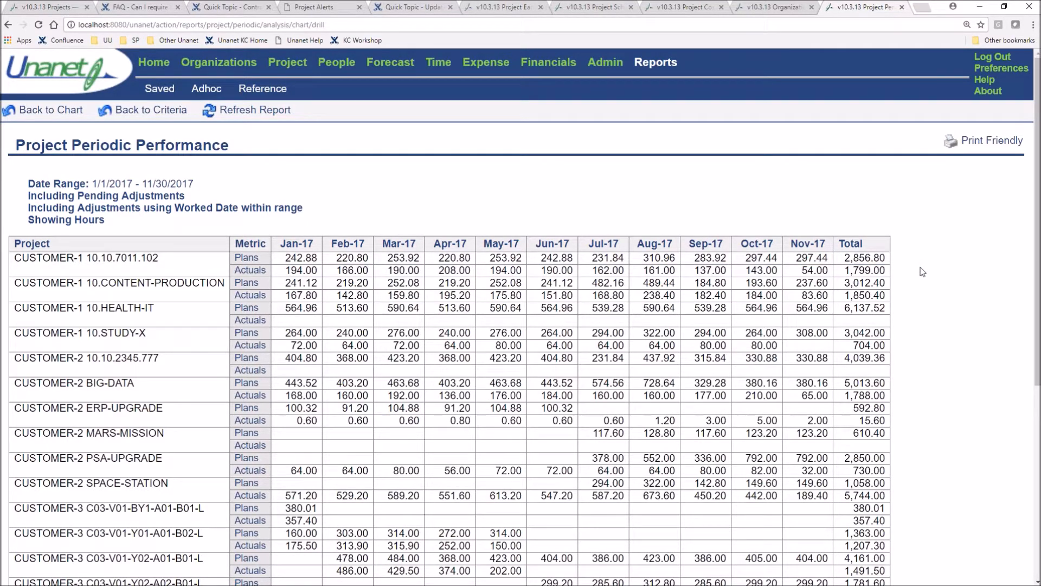
click(52, 112)
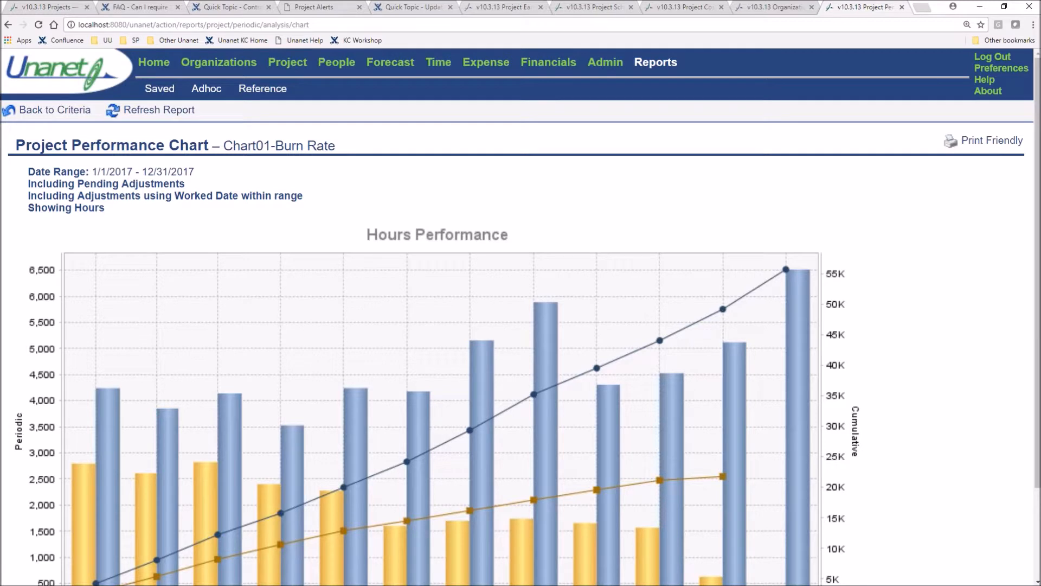
scroll(966, 269, down, 1)
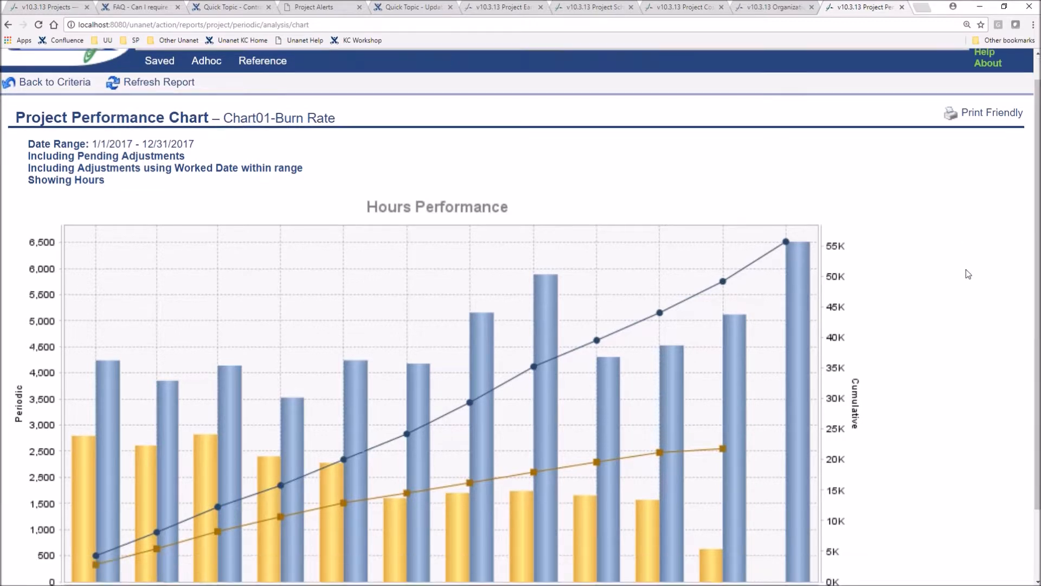
Open the PM0018-Project Status report and review the organization, Project Schedule, Bill $ and Cost $ metrics for project 10.10.7011.102
scroll(966, 273, down, 1)
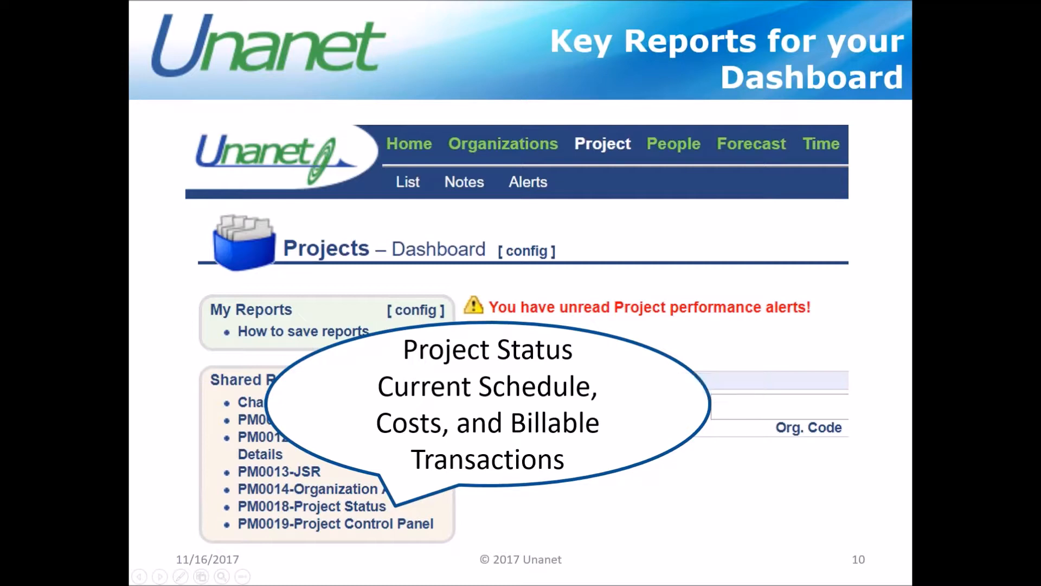
click(539, 429)
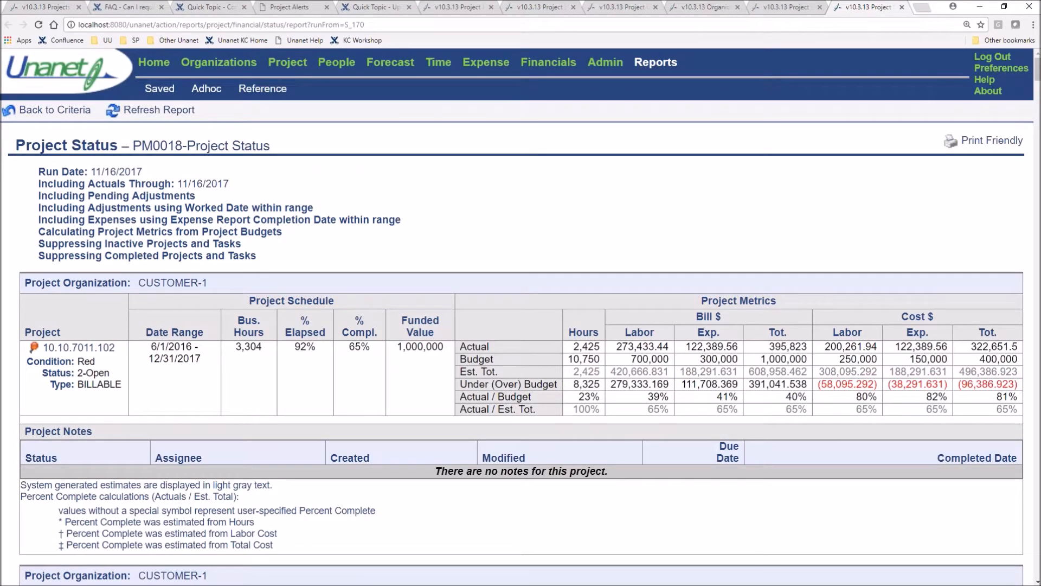
drag(211, 282, 139, 282)
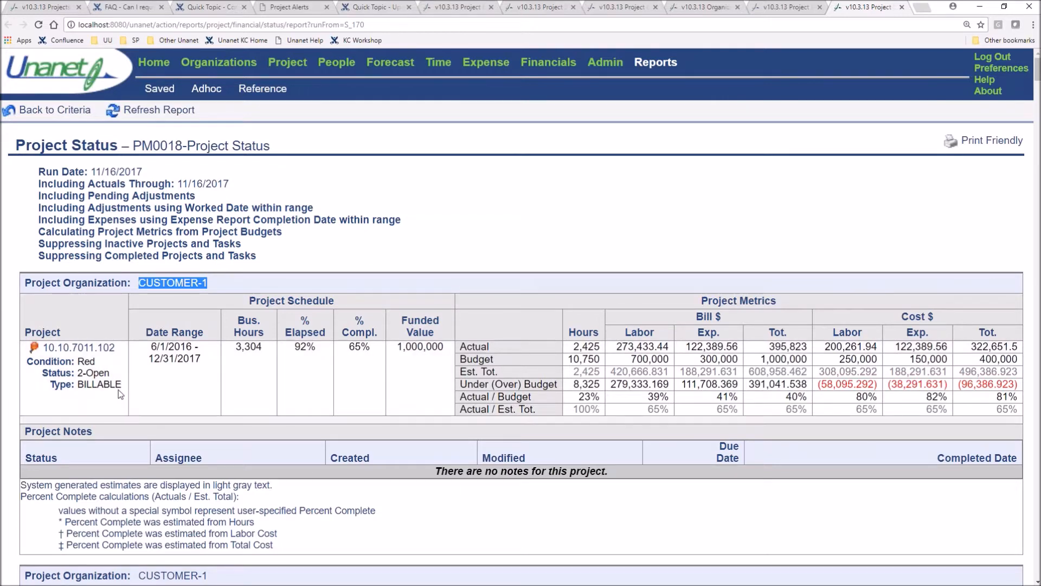
click(194, 378)
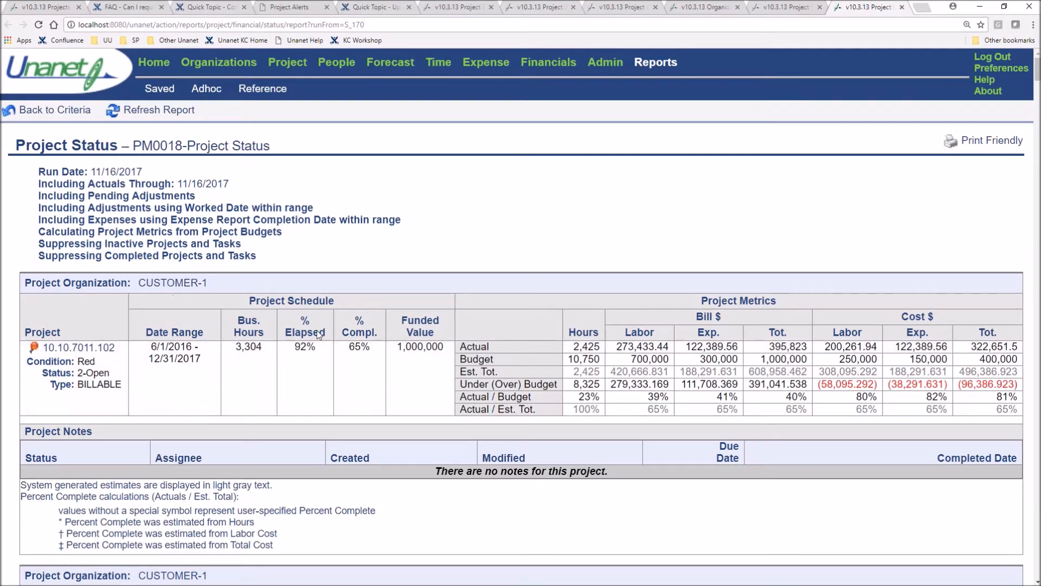
drag(338, 300, 220, 302)
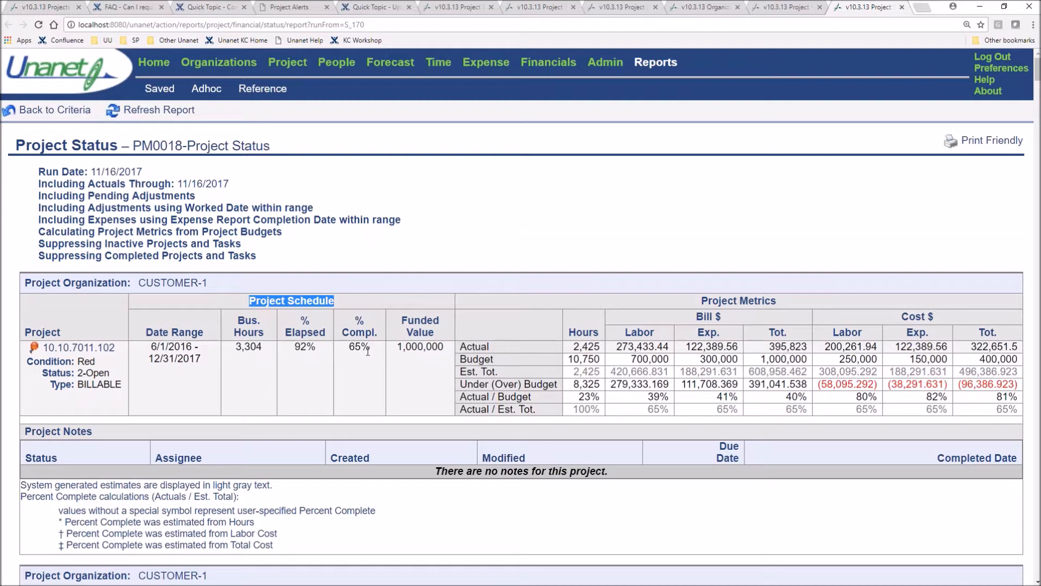
click(832, 288)
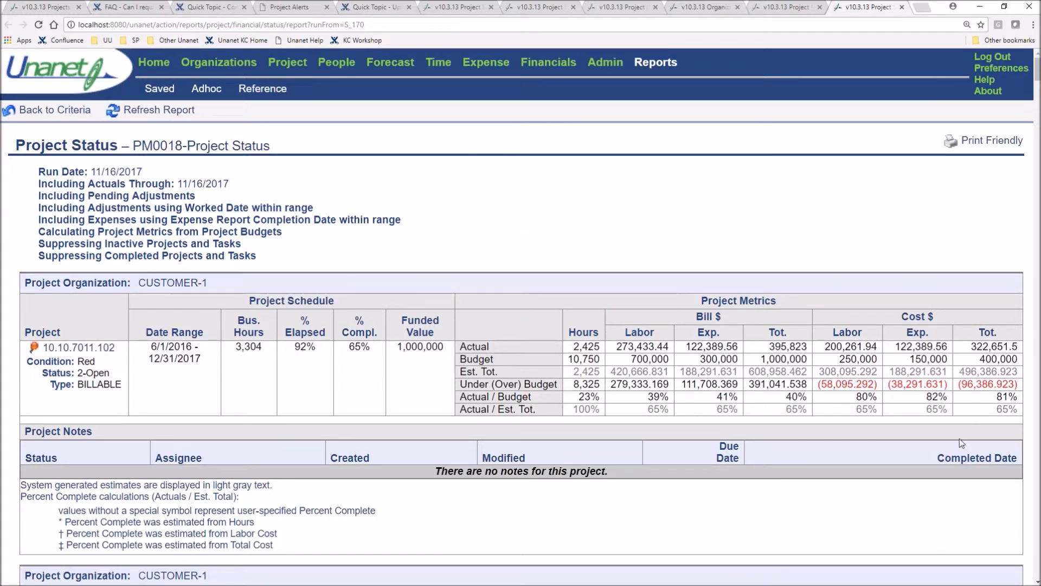
drag(732, 318, 691, 315)
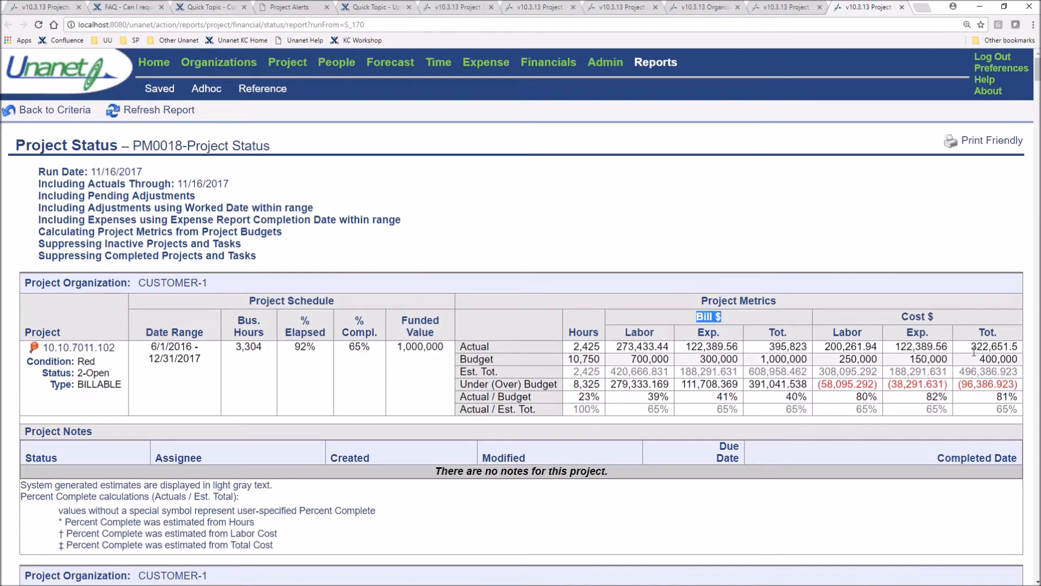
drag(945, 320, 899, 318)
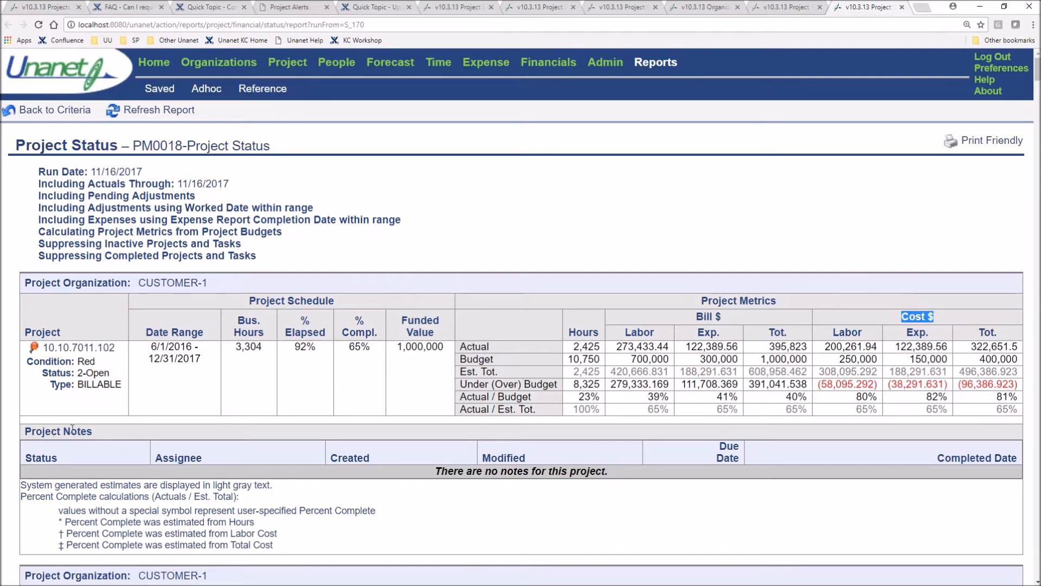
Review the Contract Mod note for project 10.HEALTH-IT and download its Contract MOD.docx attachment
scroll(436, 508, down, 8)
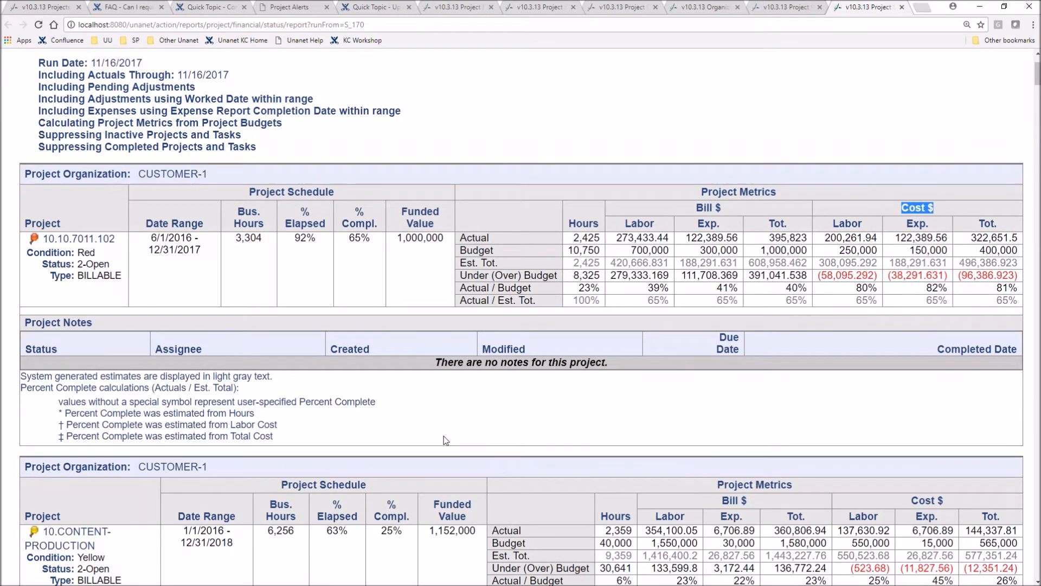
scroll(331, 359, down, 3)
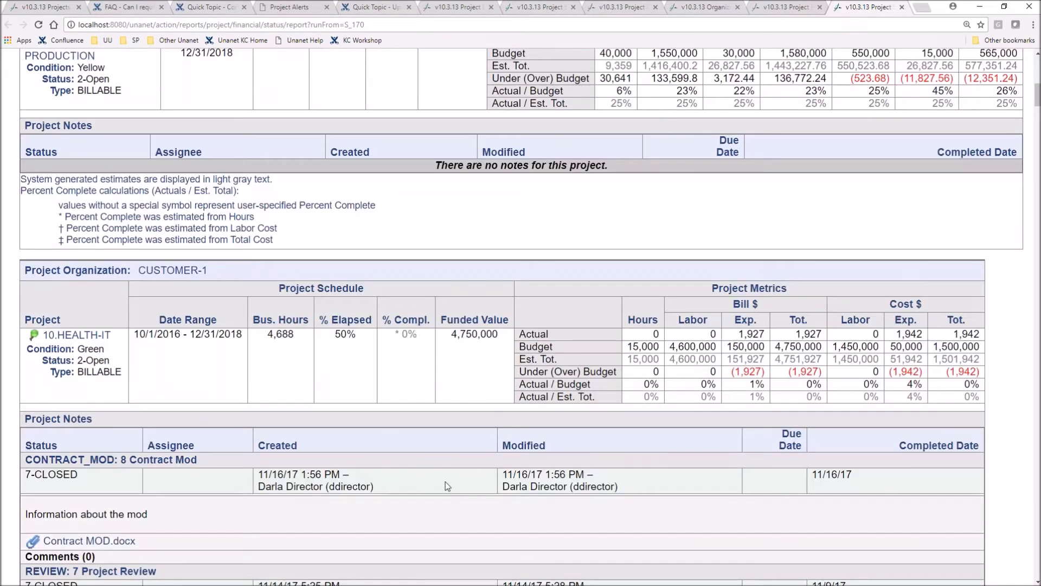
drag(198, 460, 28, 469)
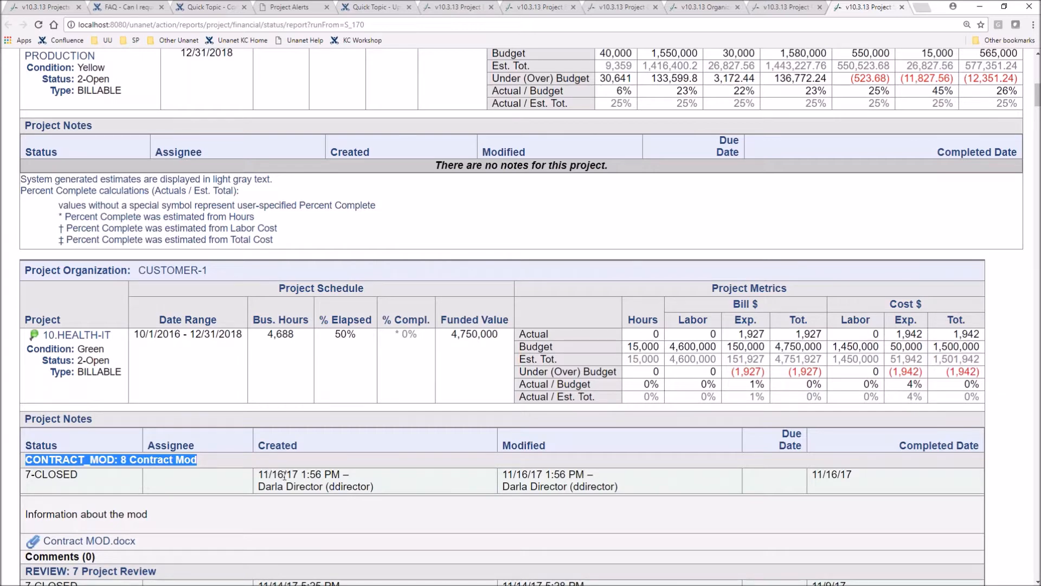
click(35, 545)
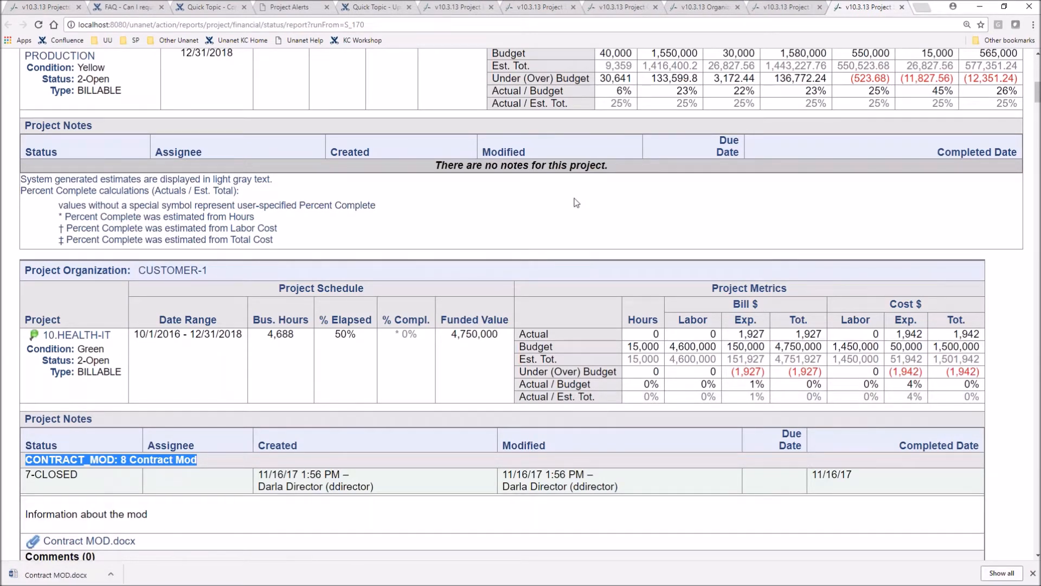
click(695, 206)
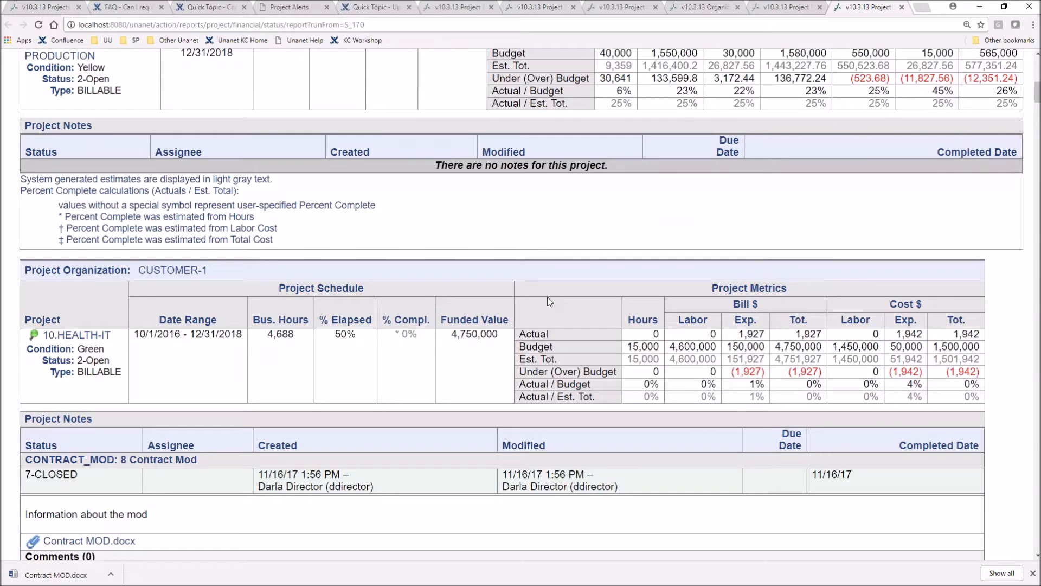
click(1034, 573)
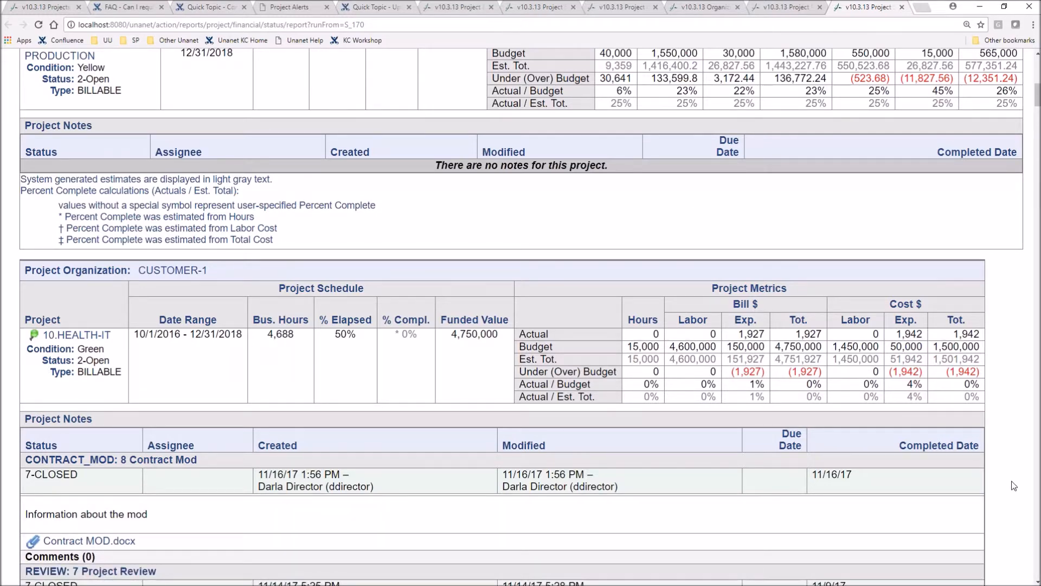
scroll(1013, 440, up, 11)
scroll(1013, 441, up, 5)
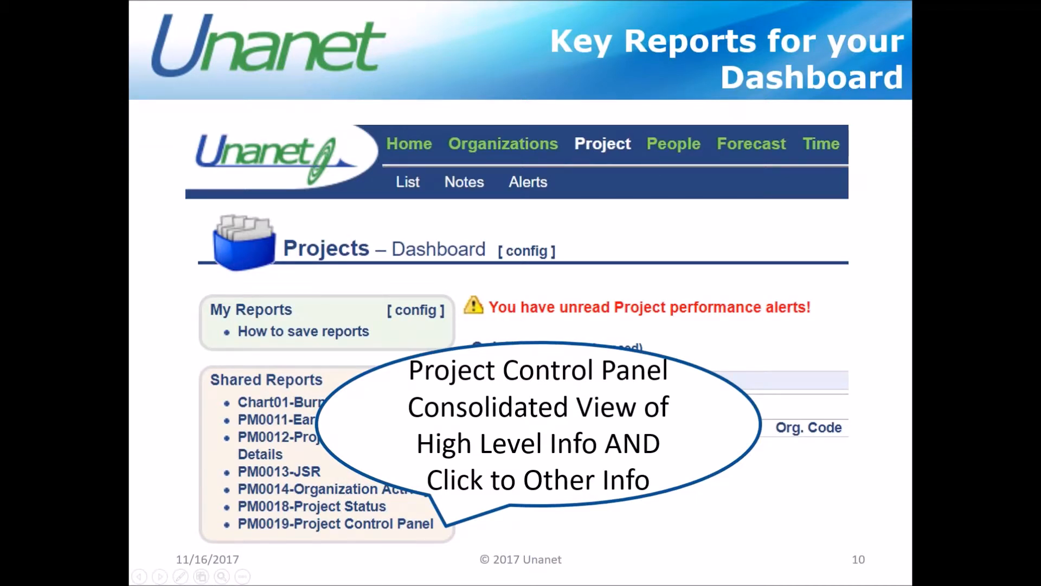
Open the PM0019-Project Control Panel report, view the profile of project 10.10.2345.777, and return to the report
click(606, 383)
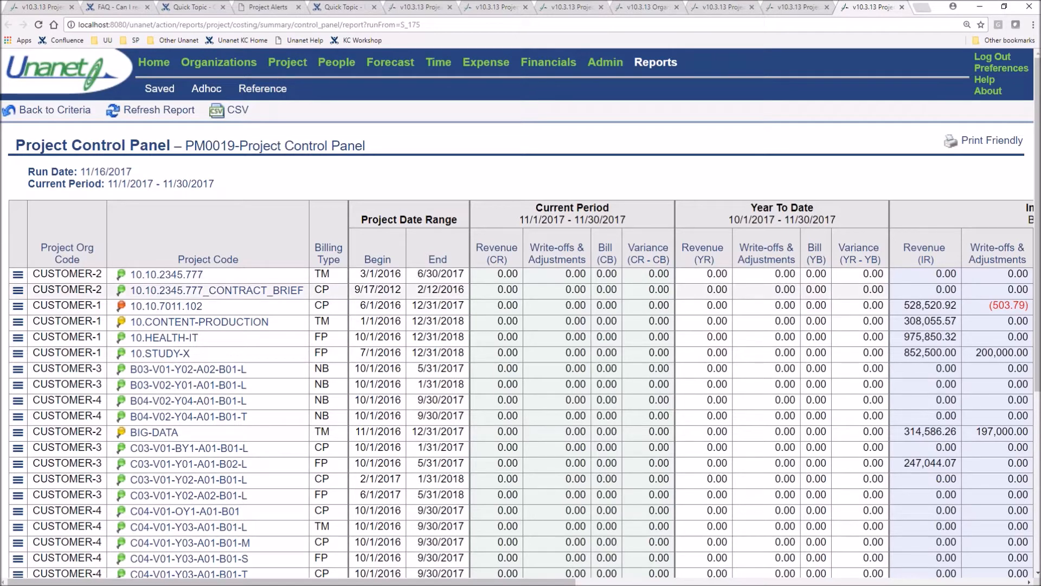
scroll(101, 358, down, 4)
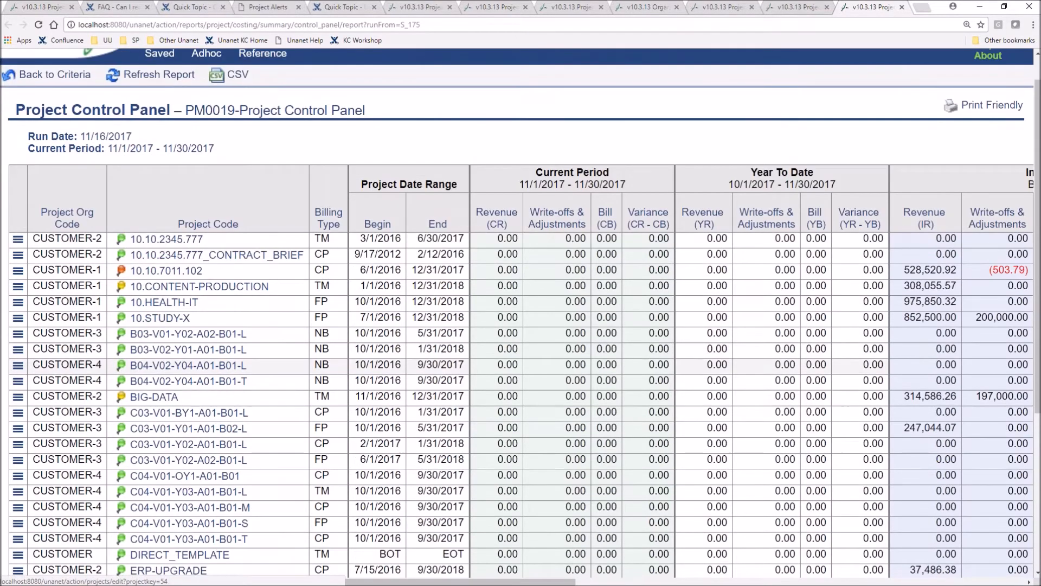
scroll(93, 419, up, 4)
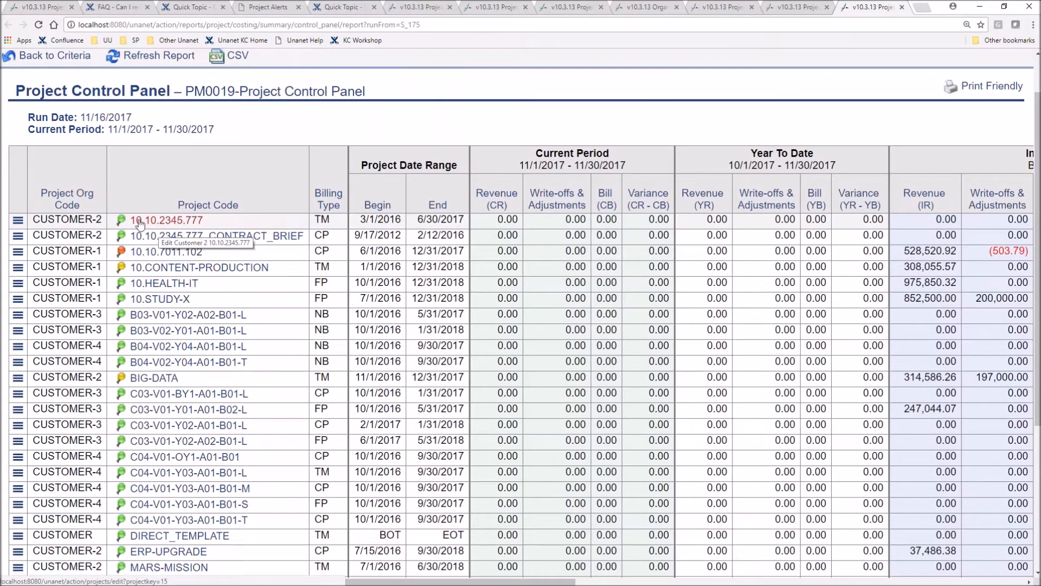
click(157, 222)
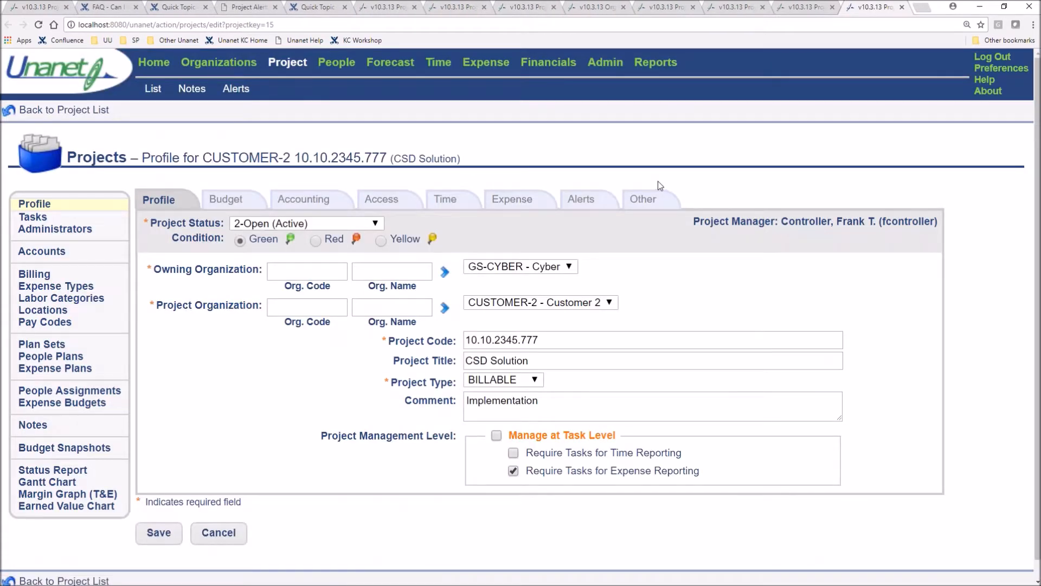
click(797, 9)
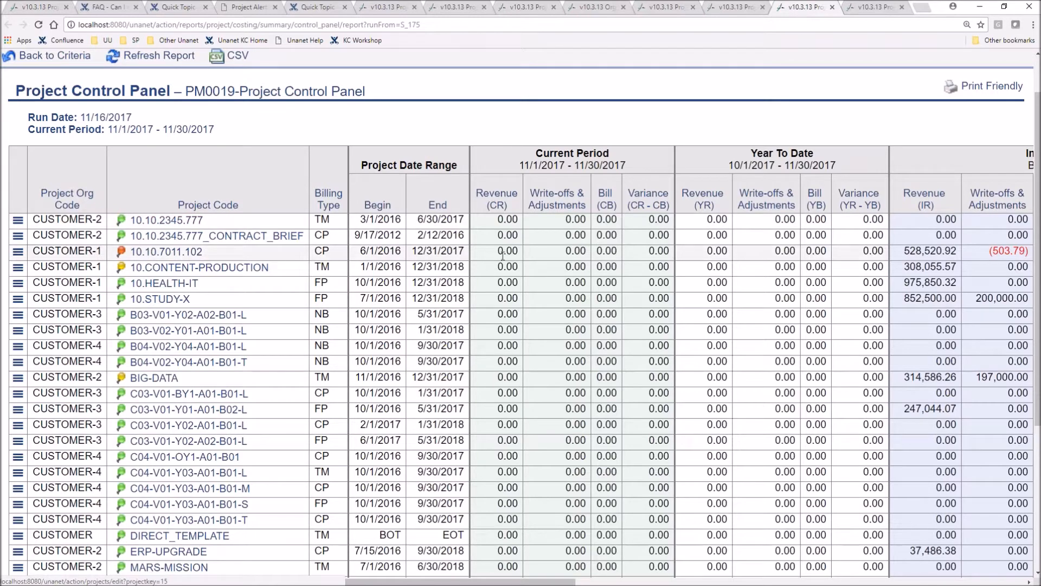
Review the billing type, Inception To Date, Budget, Funded Value, A/R Balance and Status columns in the Project Control Panel
drag(331, 223, 322, 222)
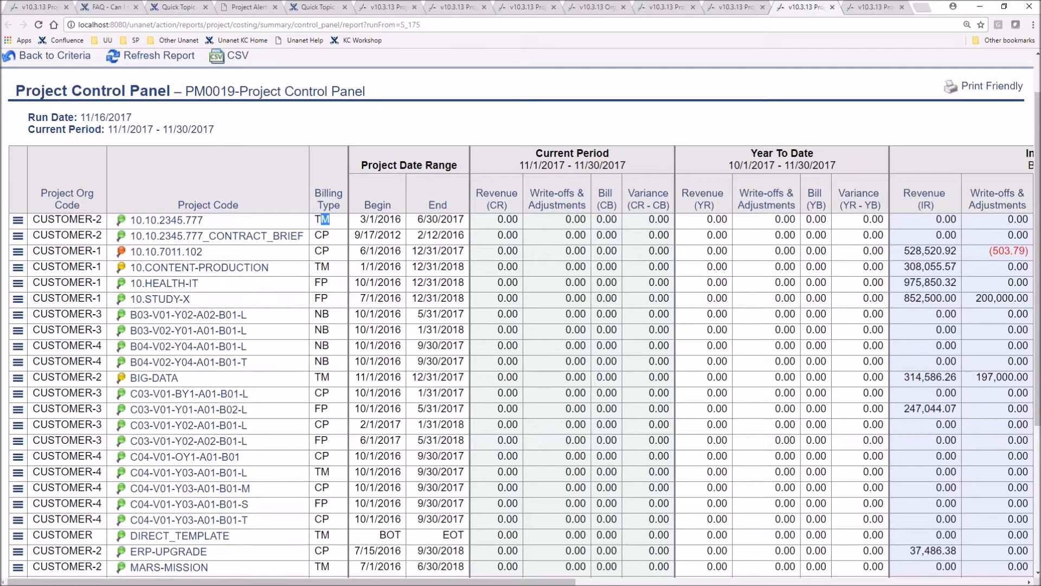
drag(552, 583, 836, 583)
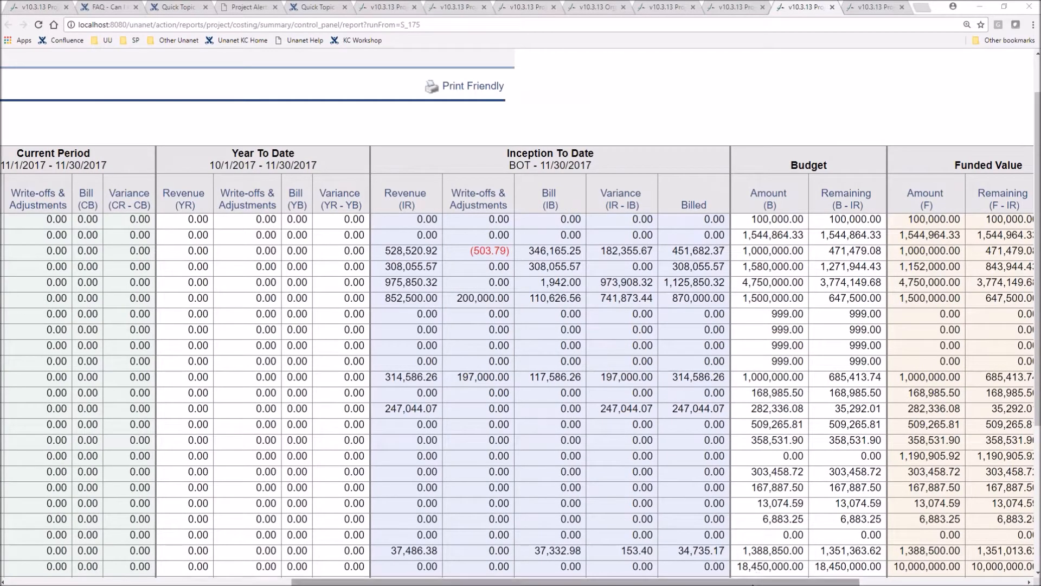
drag(762, 584, 927, 584)
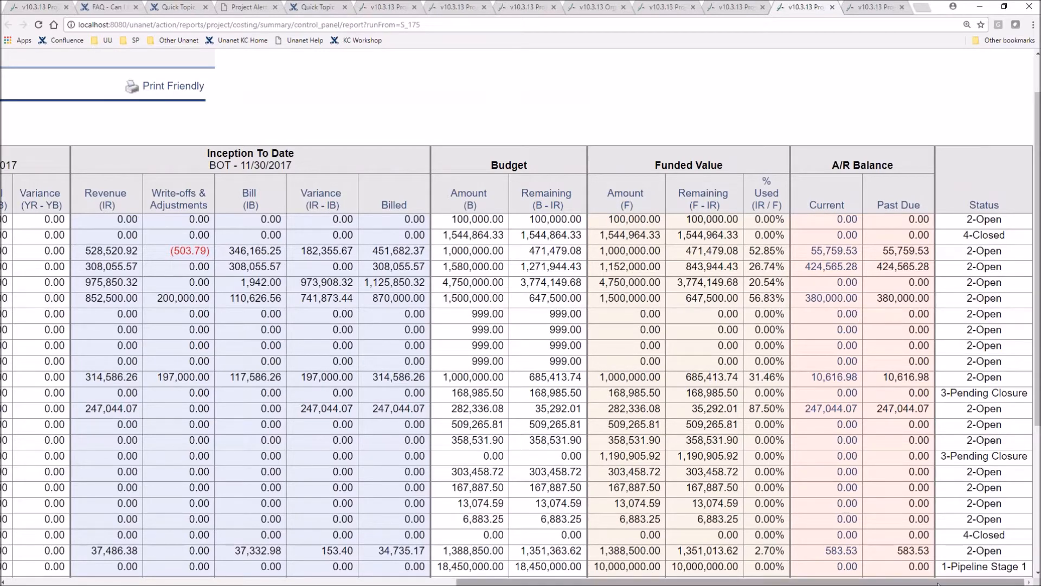
scroll(912, 583, left, 15)
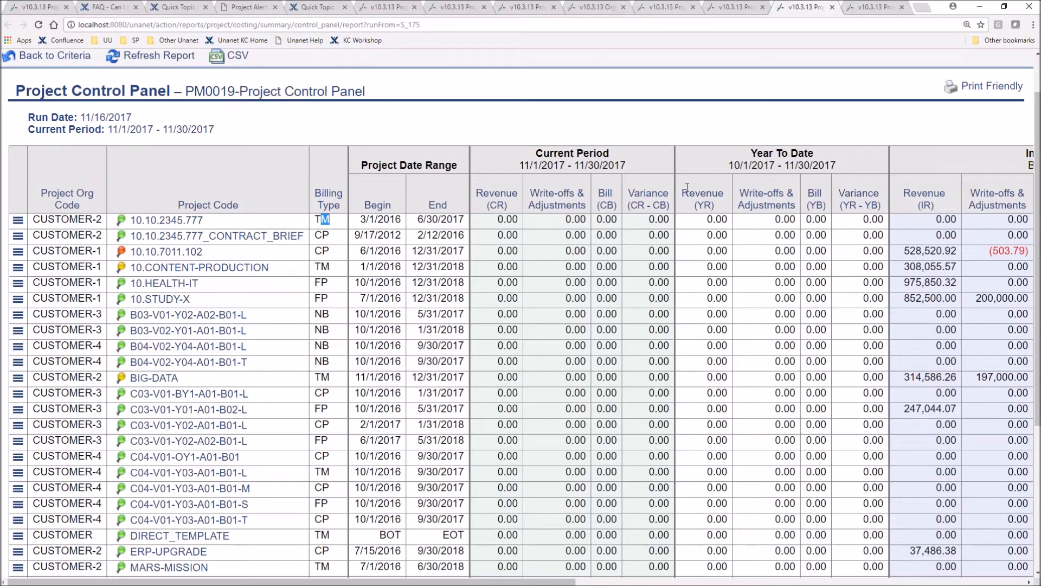
View the Project Transactions report for project 10.10.2345.777 and return to the Project Control Panel
click(19, 223)
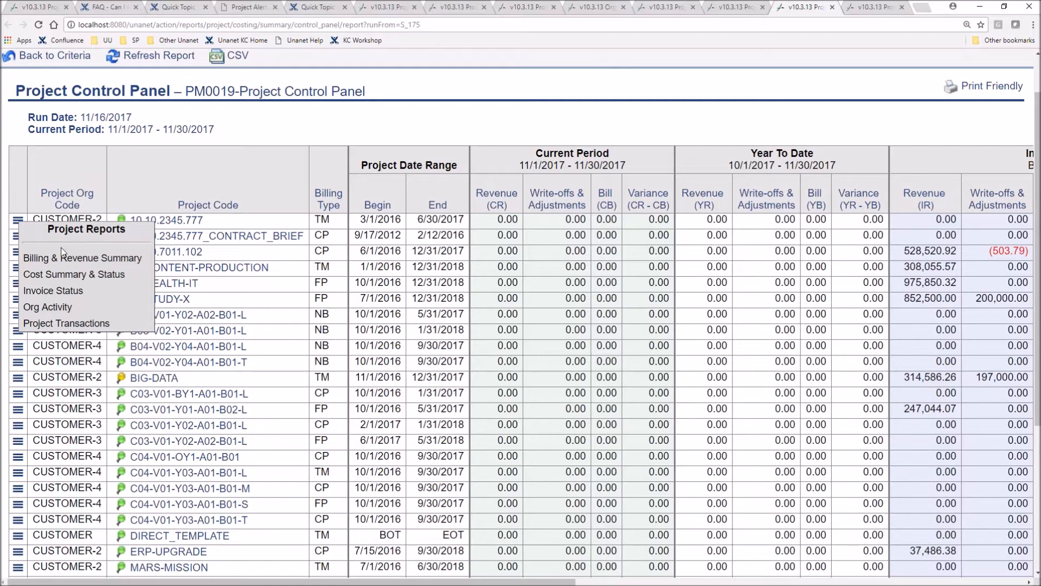
click(52, 323)
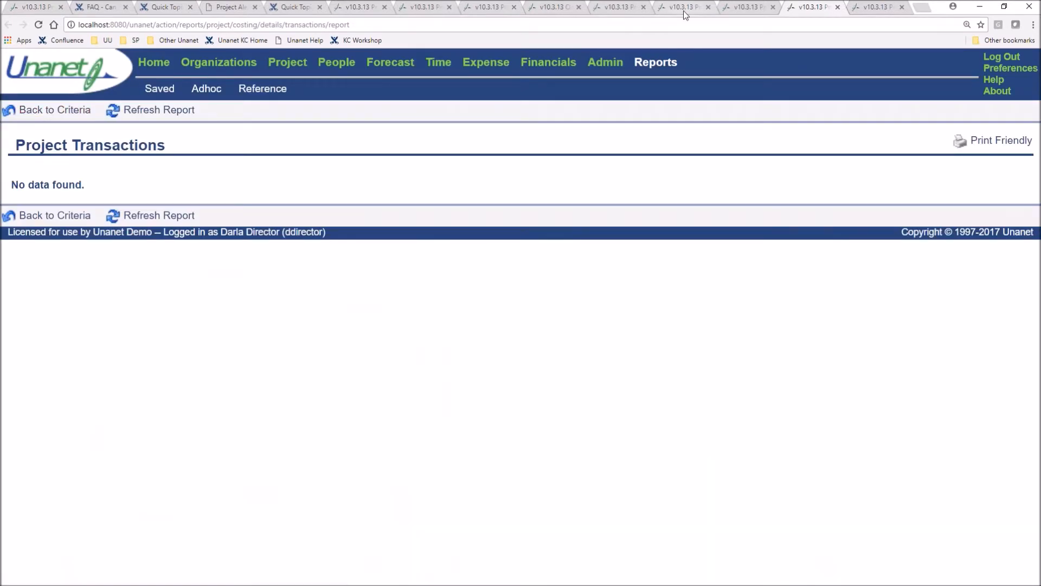
click(744, 7)
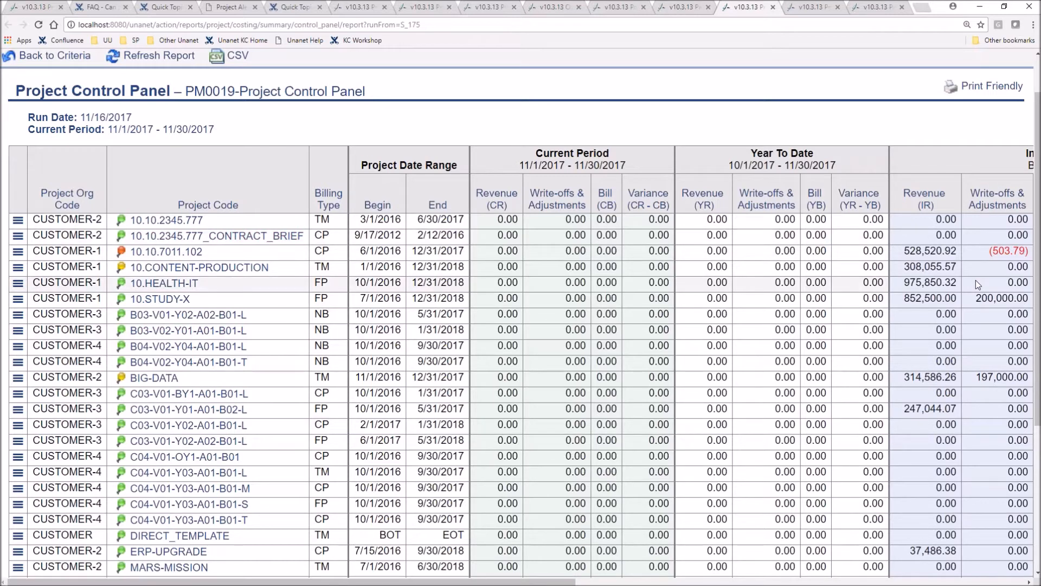
Open the Invoice Status report for 10.CONTENT-PRODUCTION, preview the invoice dated 9/30/2017, and return to the Project Control Panel
click(19, 271)
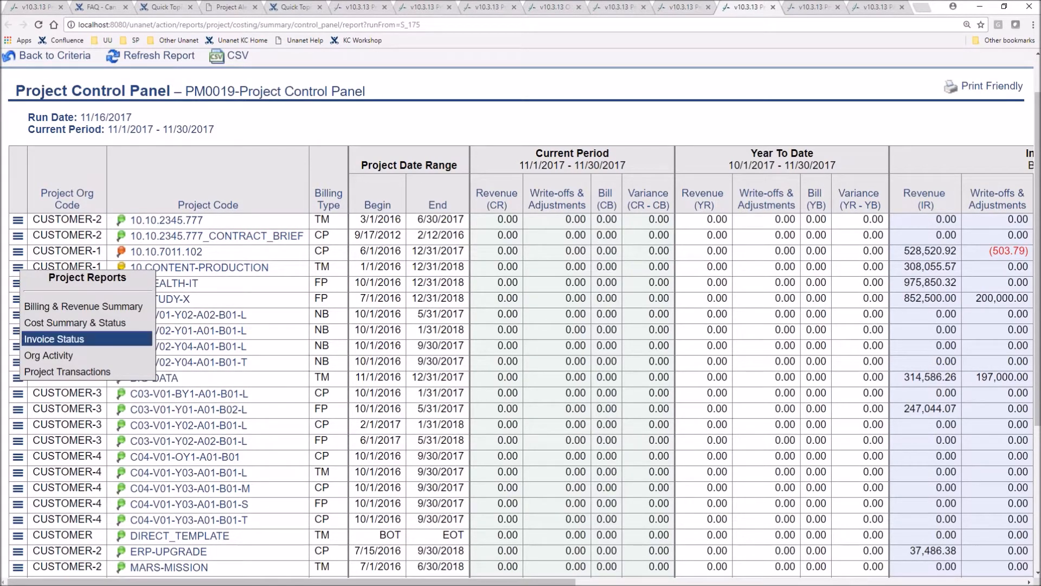
click(37, 340)
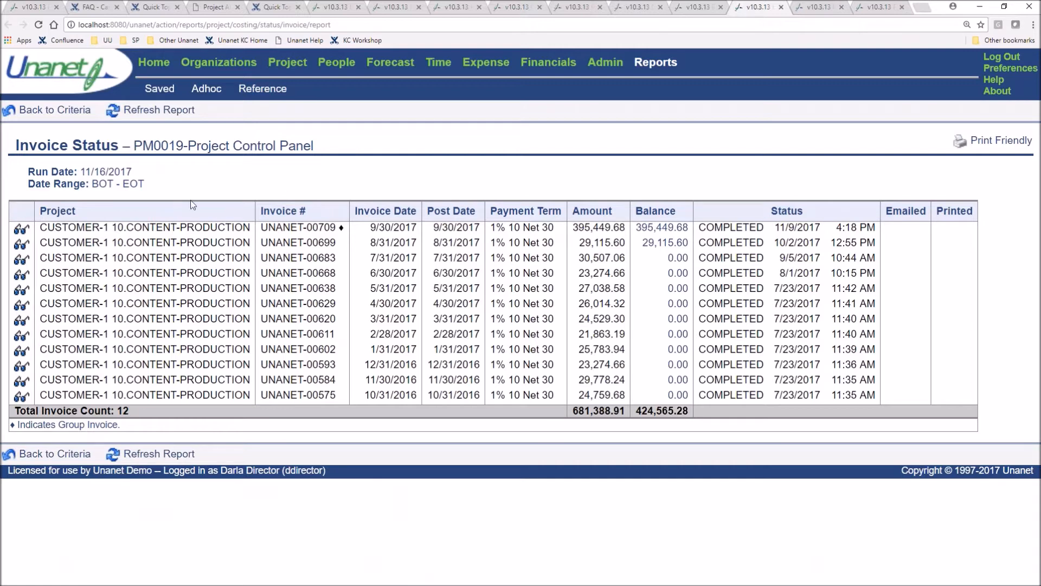
click(21, 229)
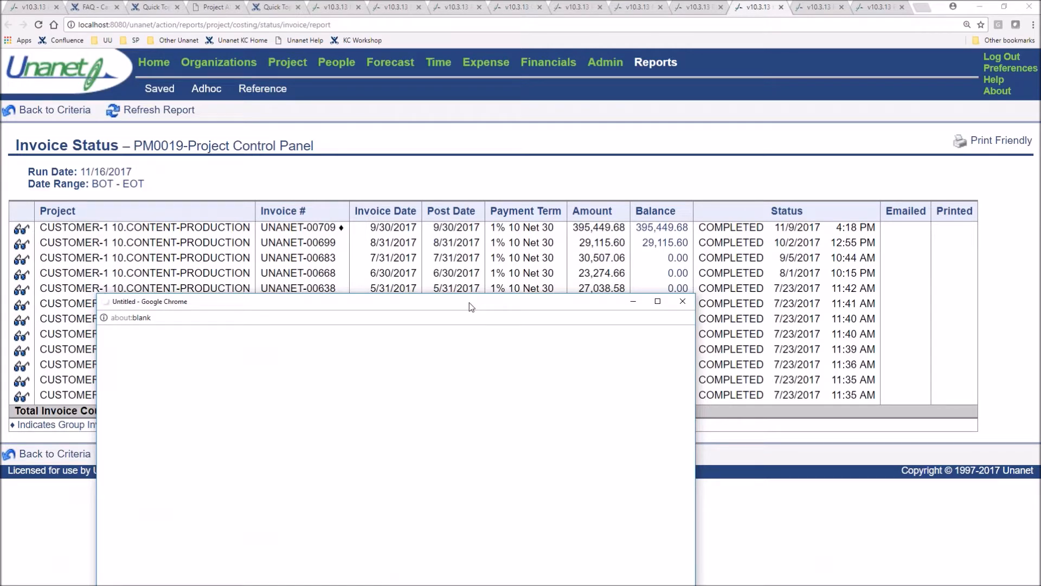
drag(471, 307, 730, 180)
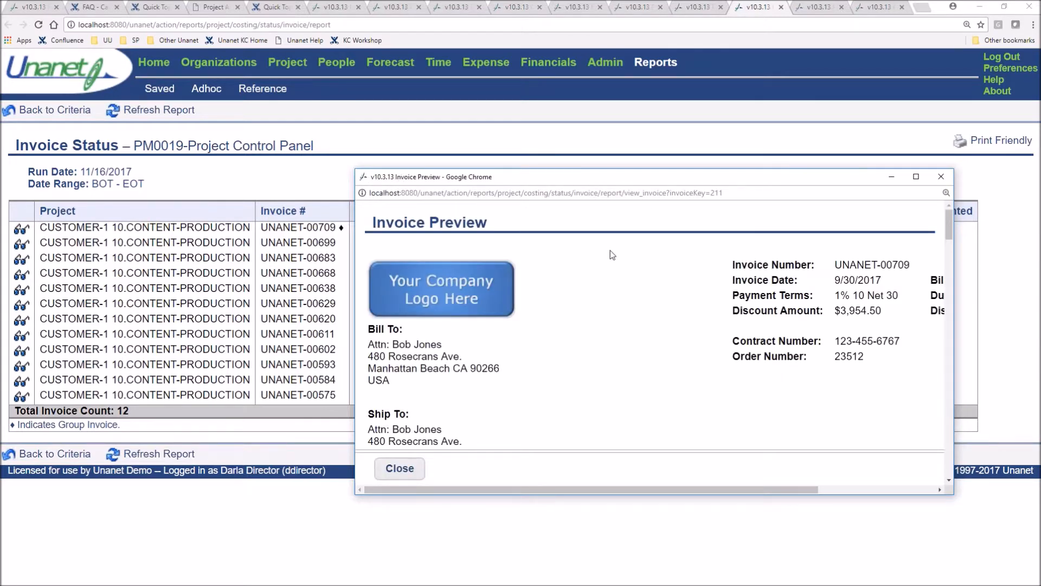
scroll(648, 321, down, 10)
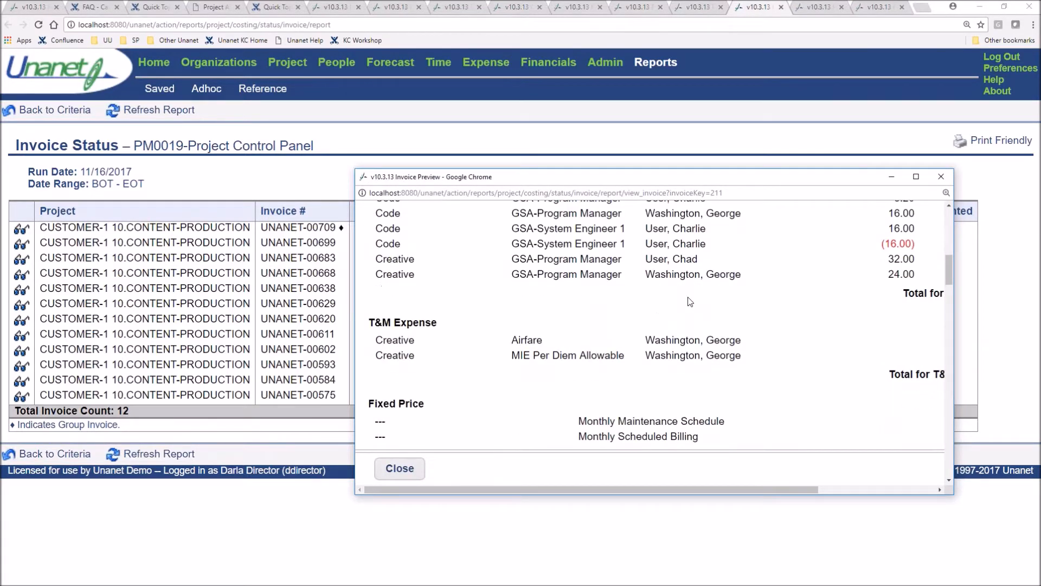
click(400, 469)
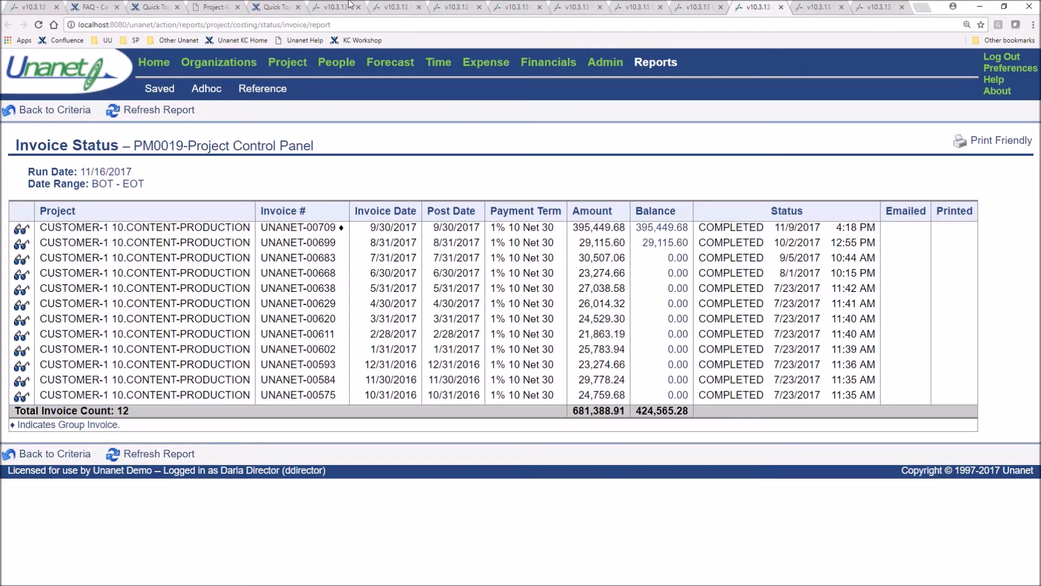
click(695, 8)
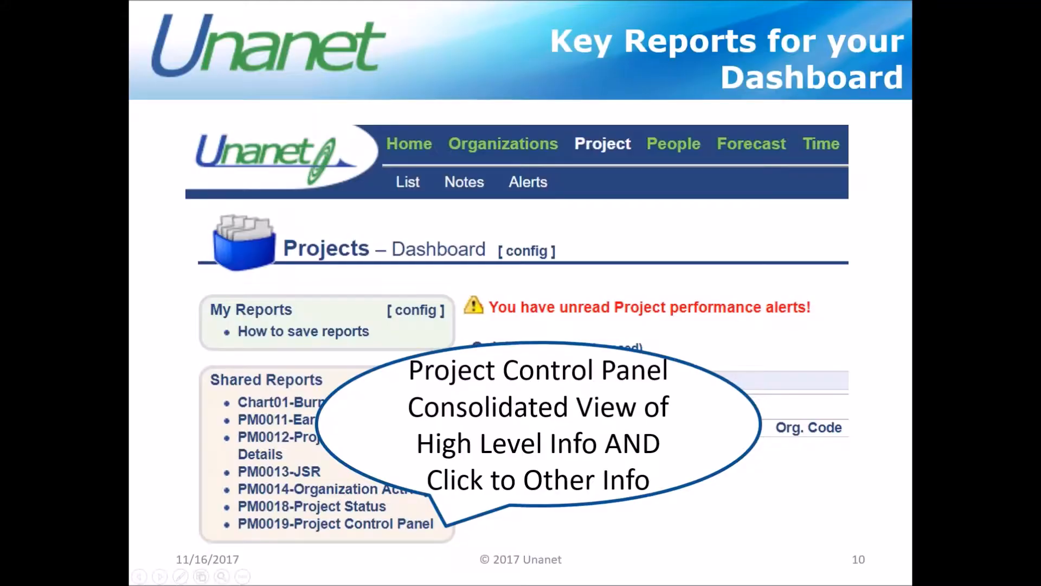
key(Right)
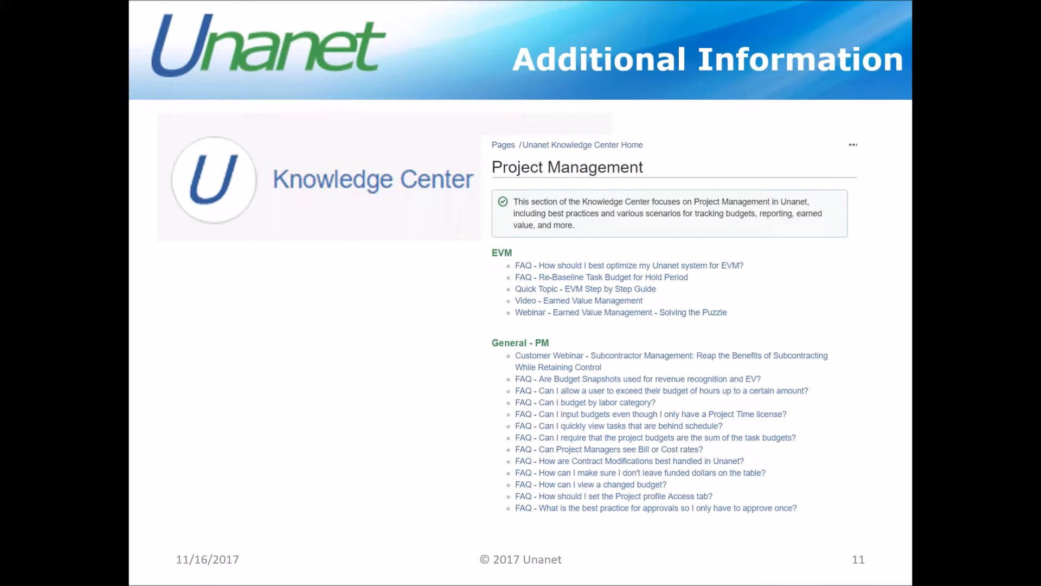
Switch to the Knowledge Center's Project Management Reference Guide from the slide and open the General - PM topic list
key(Right)
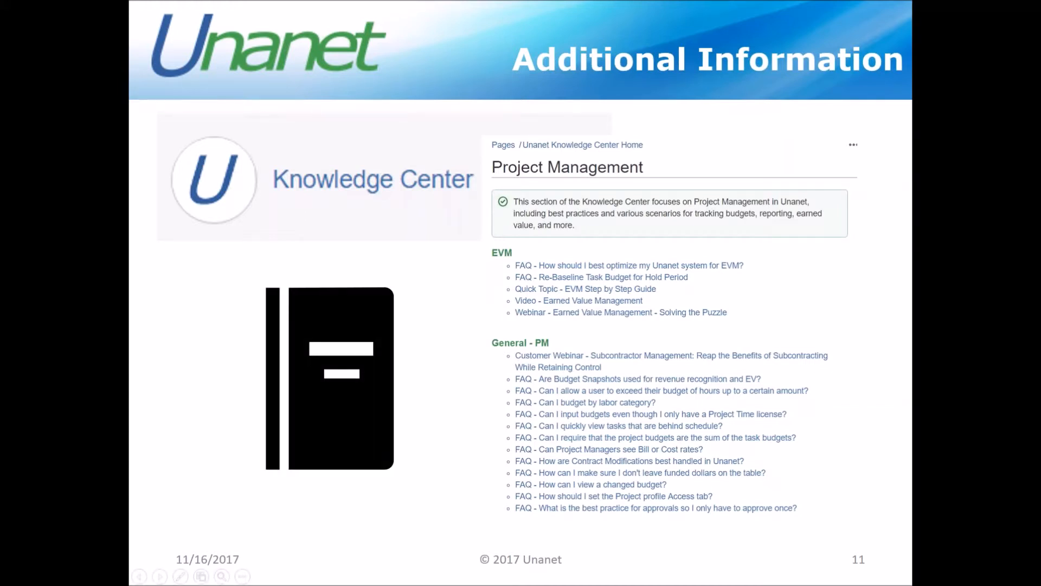
click(330, 378)
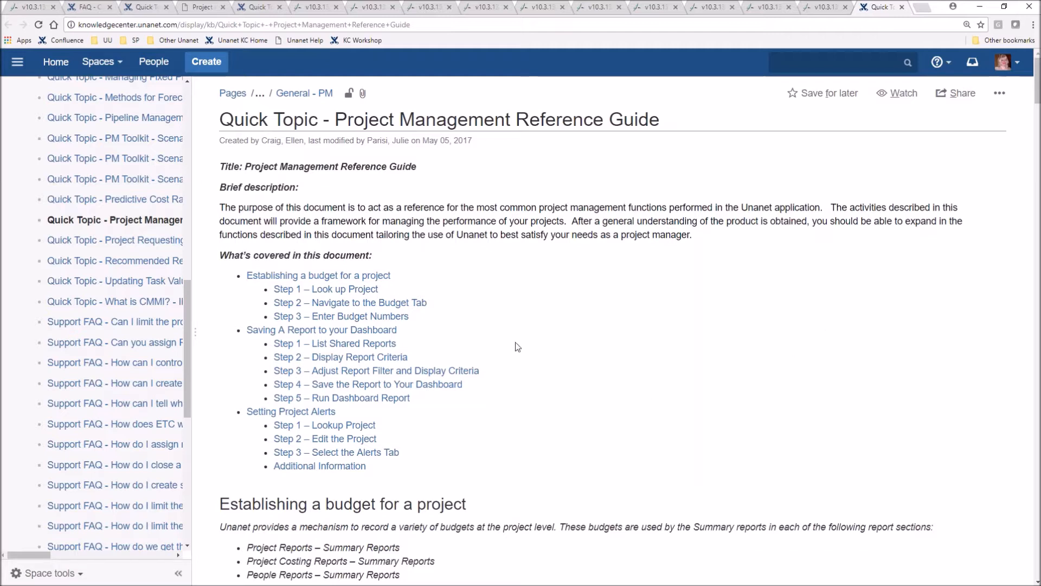
scroll(87, 315, up, 15)
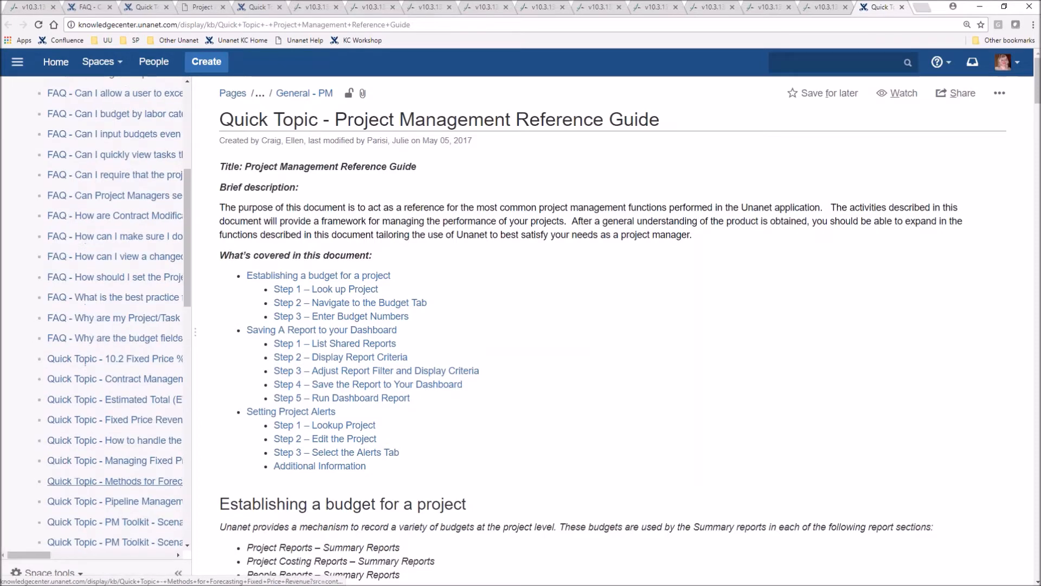
click(85, 305)
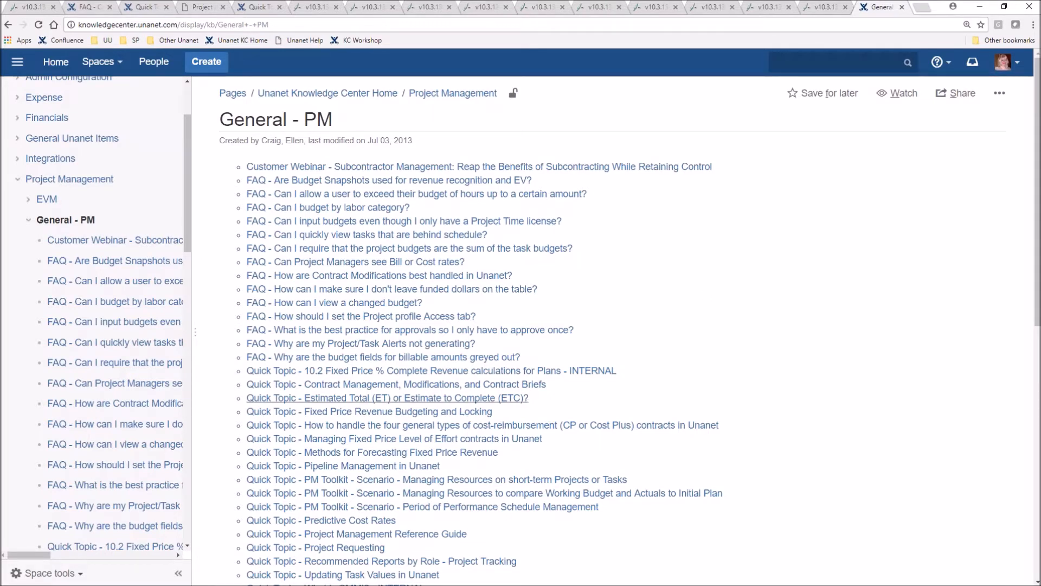
Reopen the Quick Topic - Project Management Reference Guide and view its page actions for exporting to PDF
click(409, 535)
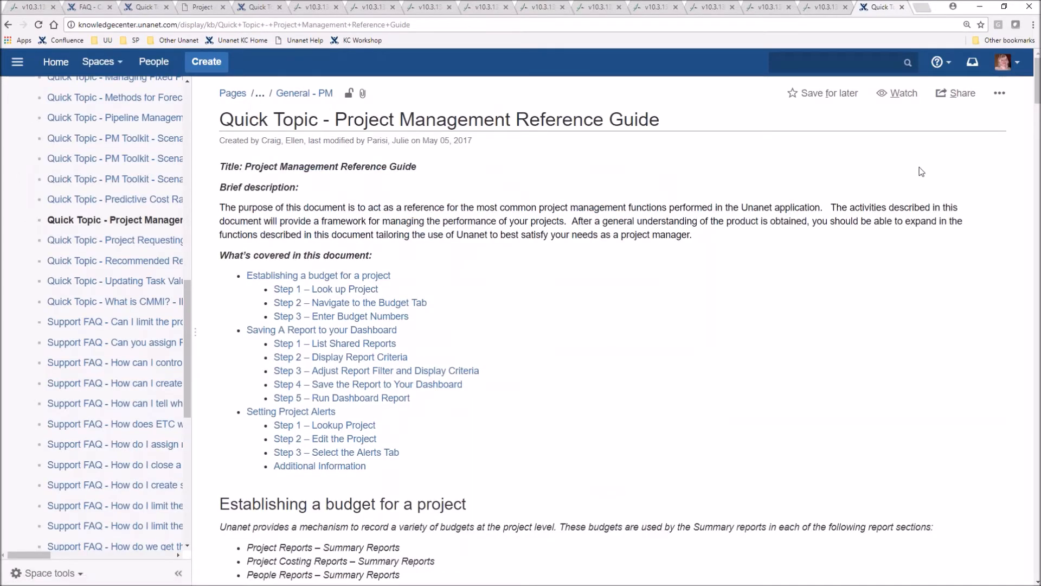
click(1005, 98)
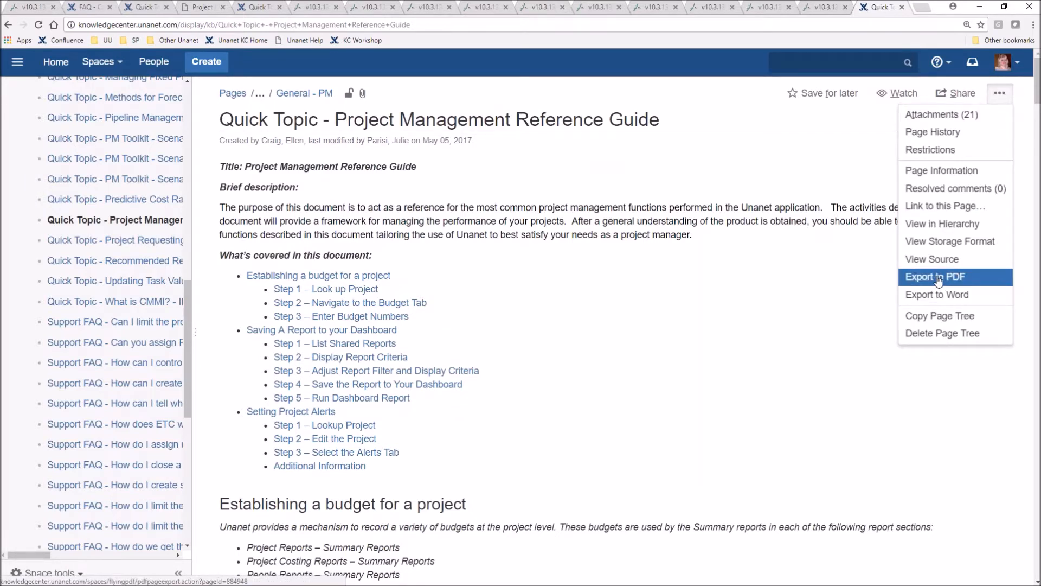
click(660, 316)
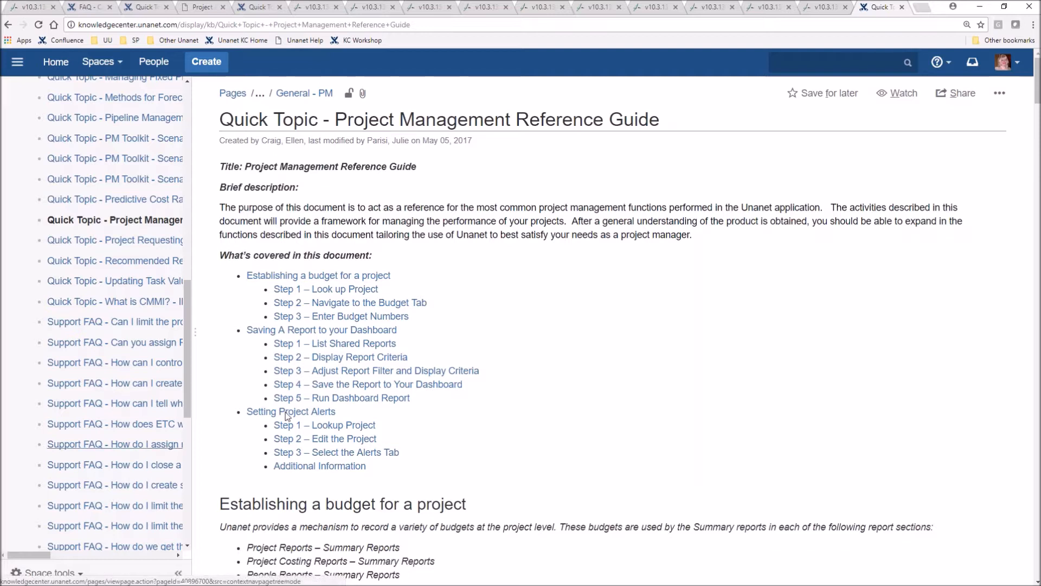
Set up a PDF export of the Knowledge Center space as a Custom Export with all pages deselected
click(57, 577)
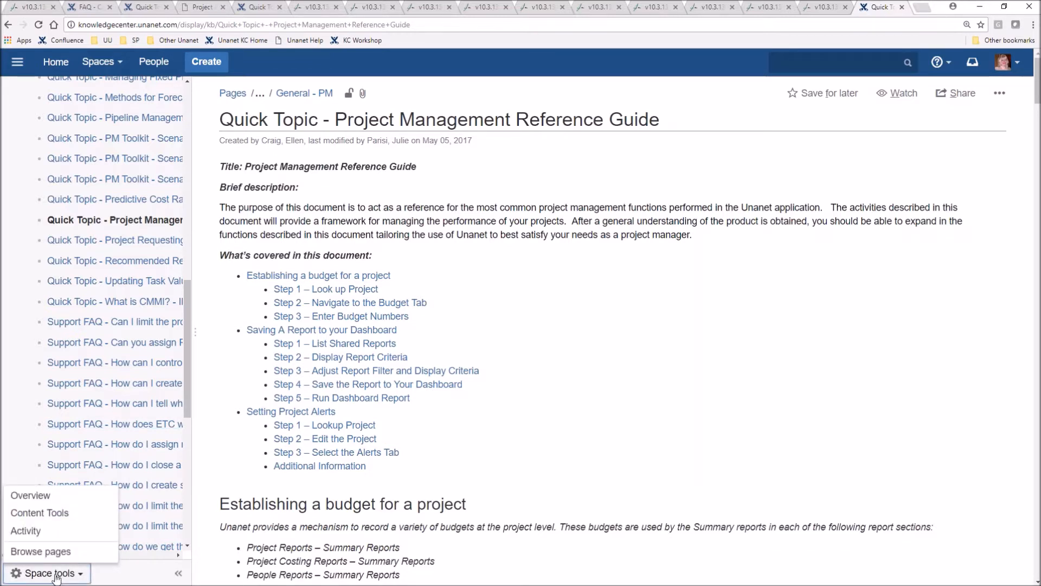
click(39, 513)
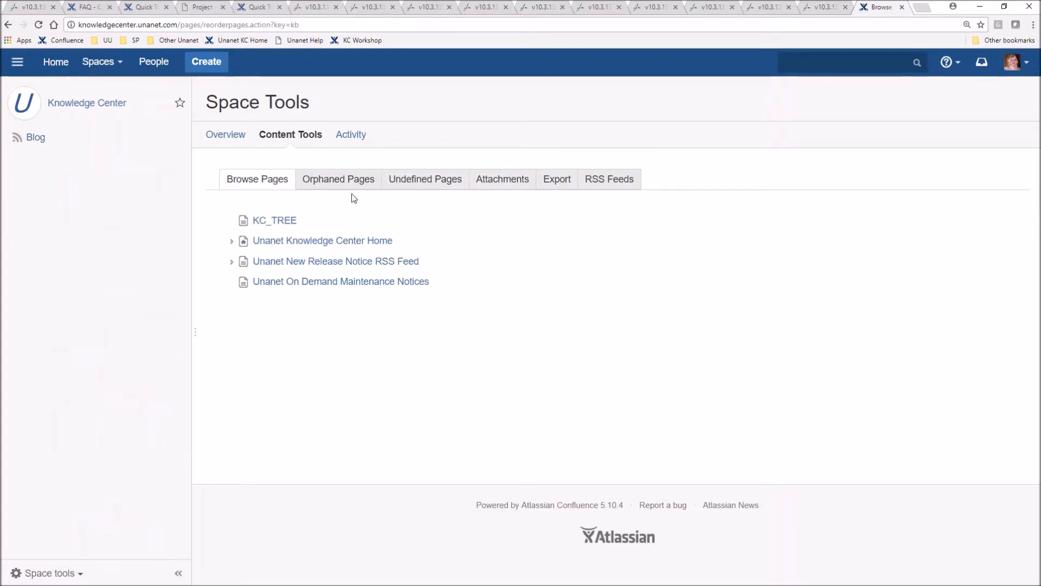
click(567, 185)
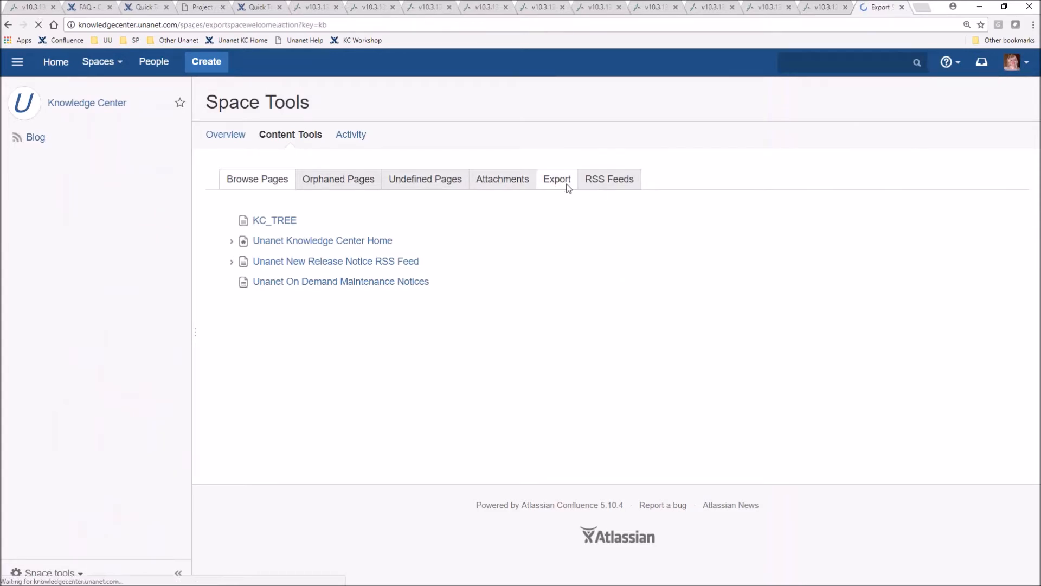
click(223, 313)
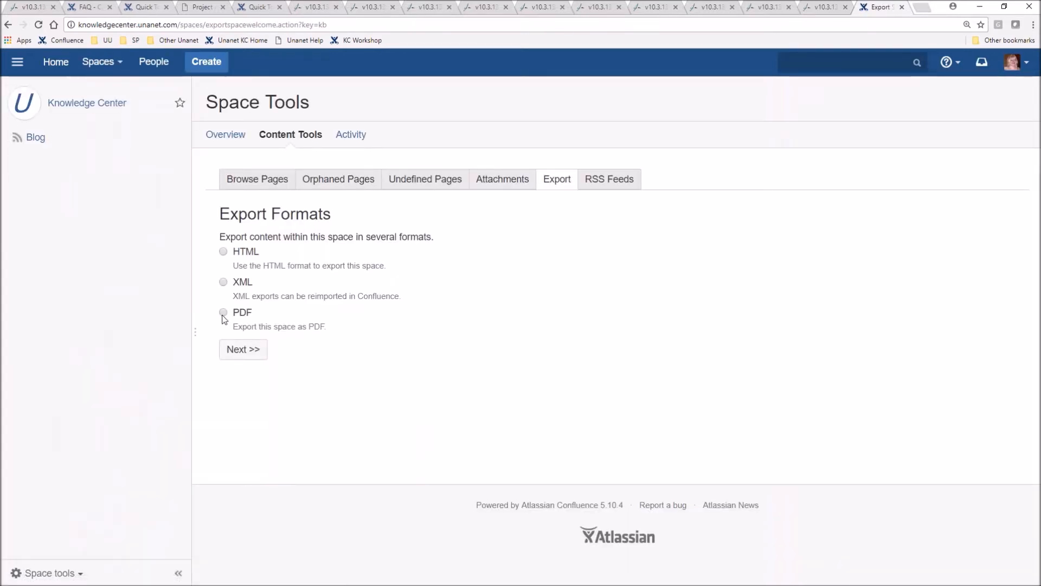
click(233, 350)
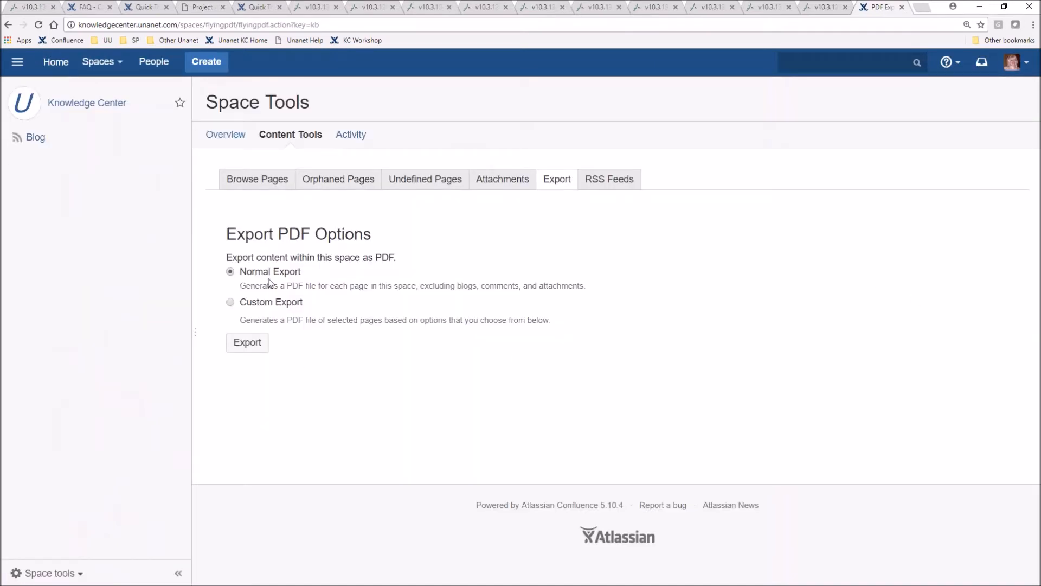
click(231, 302)
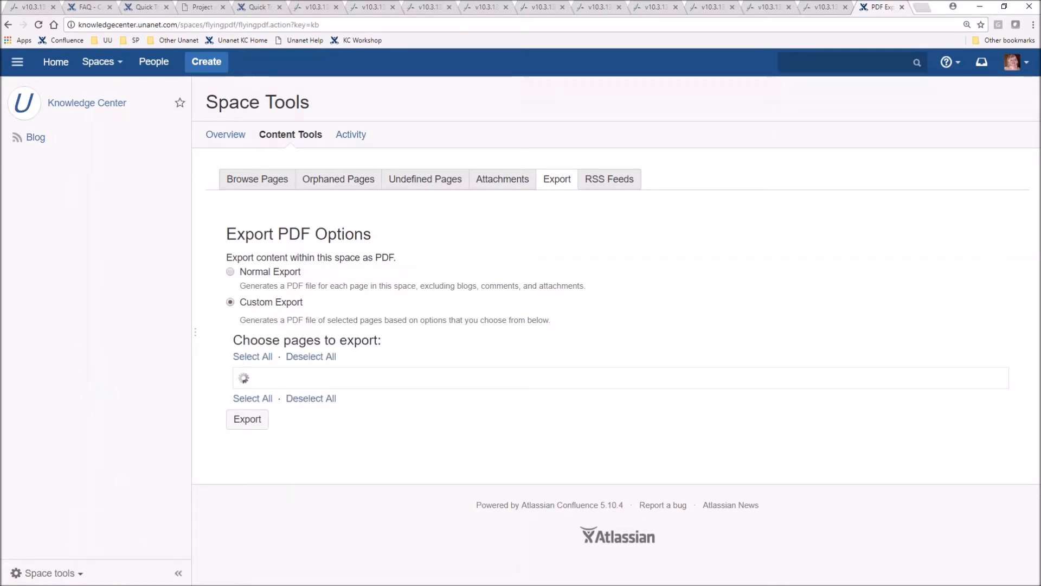
click(329, 358)
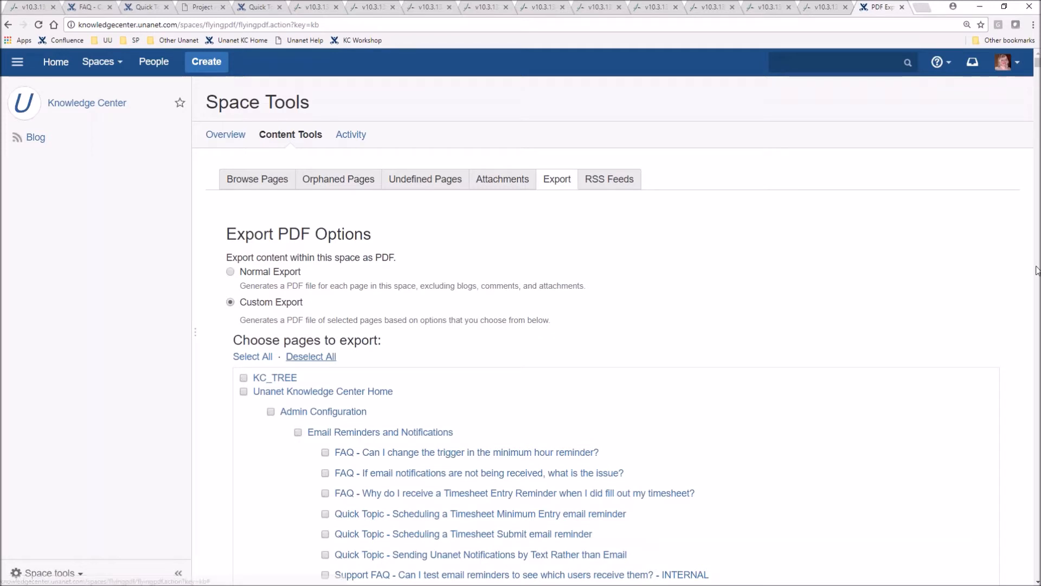
Find the Project Management section by searching the page list for "project management" and select all General - PM pages
scroll(936, 322, down, 3)
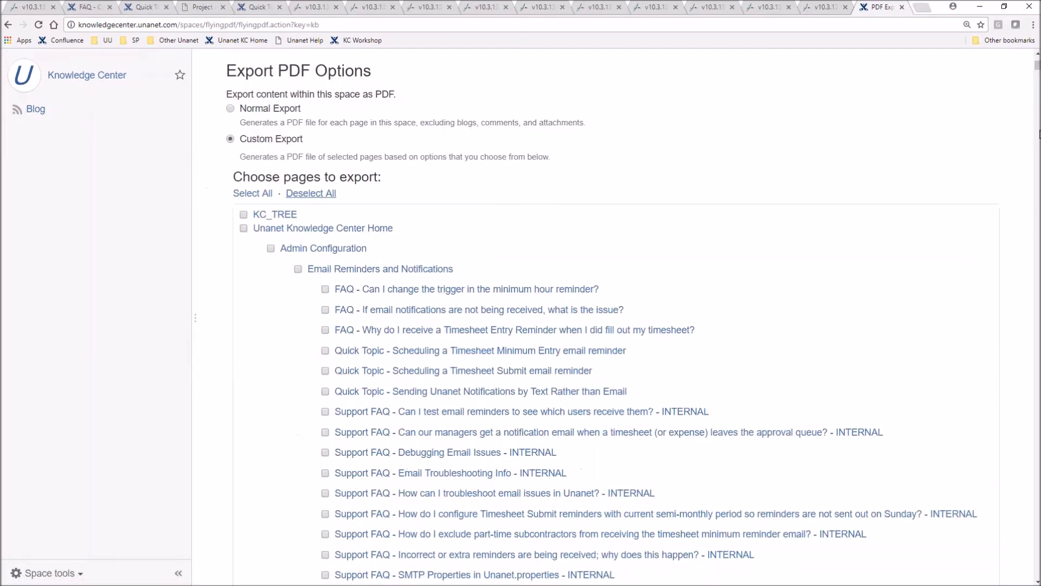
scroll(955, 313, down, 10)
scroll(580, 316, down, 20)
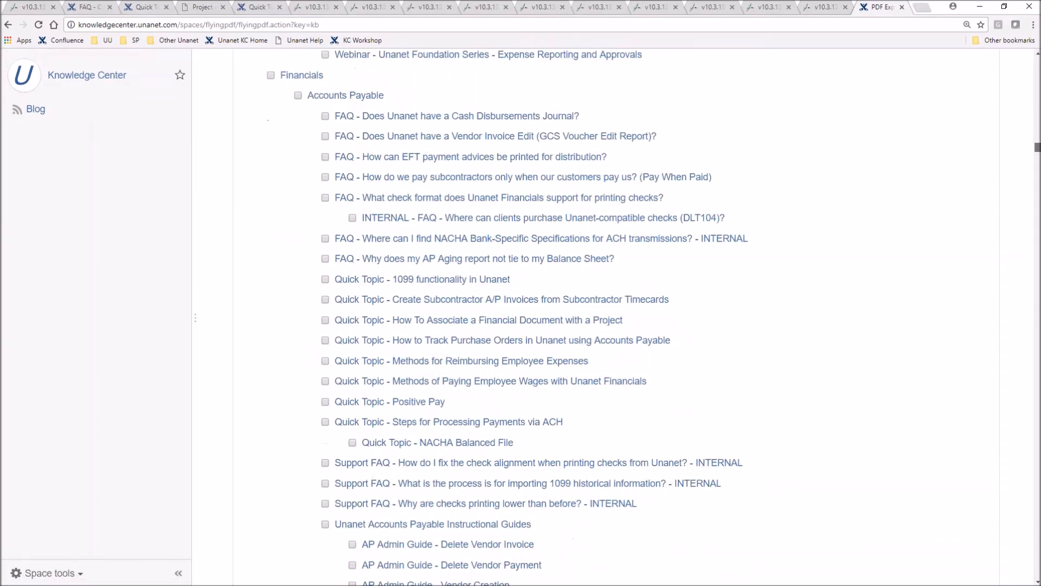
scroll(616, 317, down, 10)
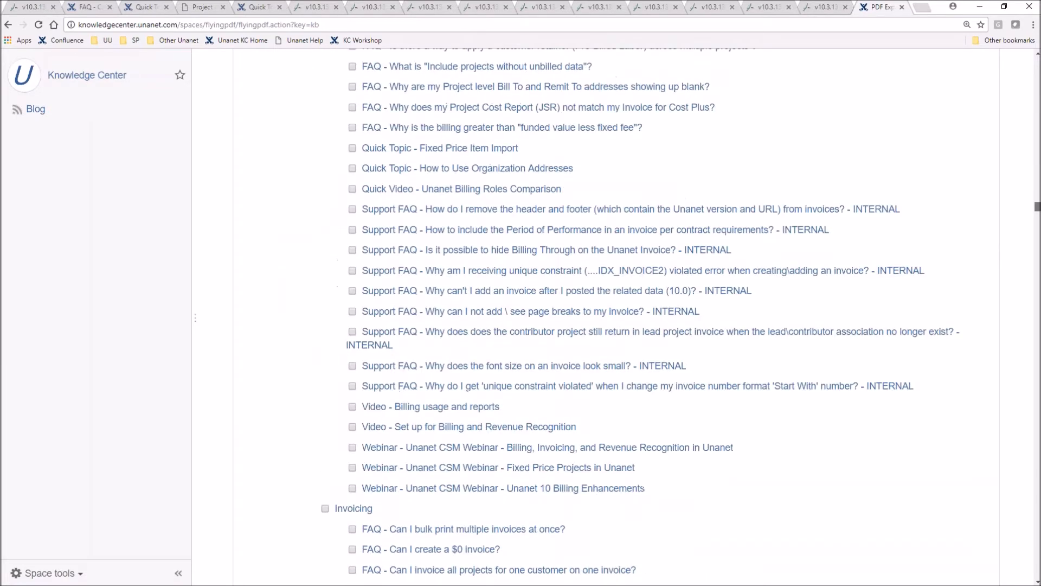
scroll(615, 317, down, 20)
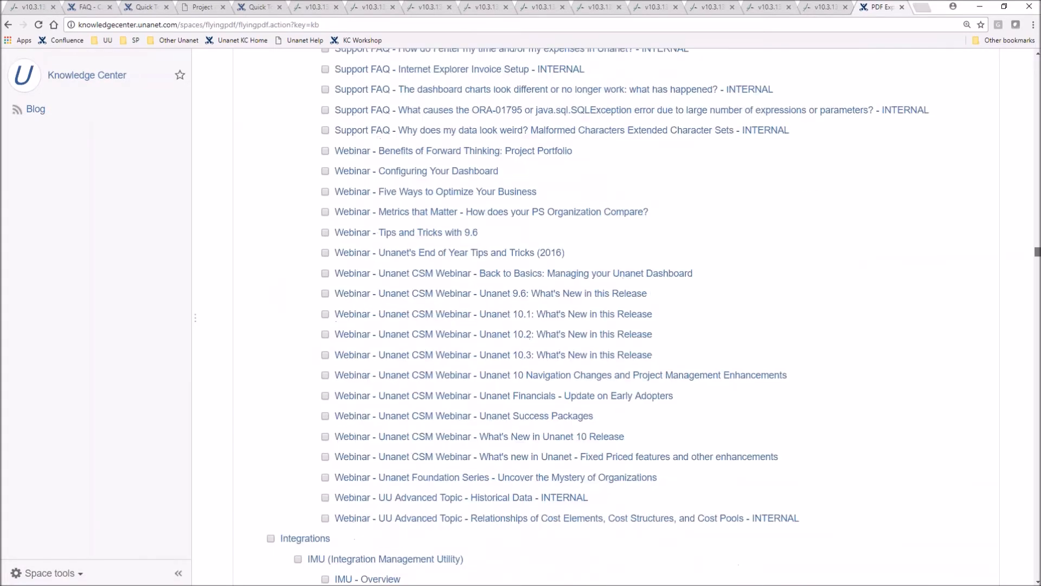
scroll(616, 317, down, 18)
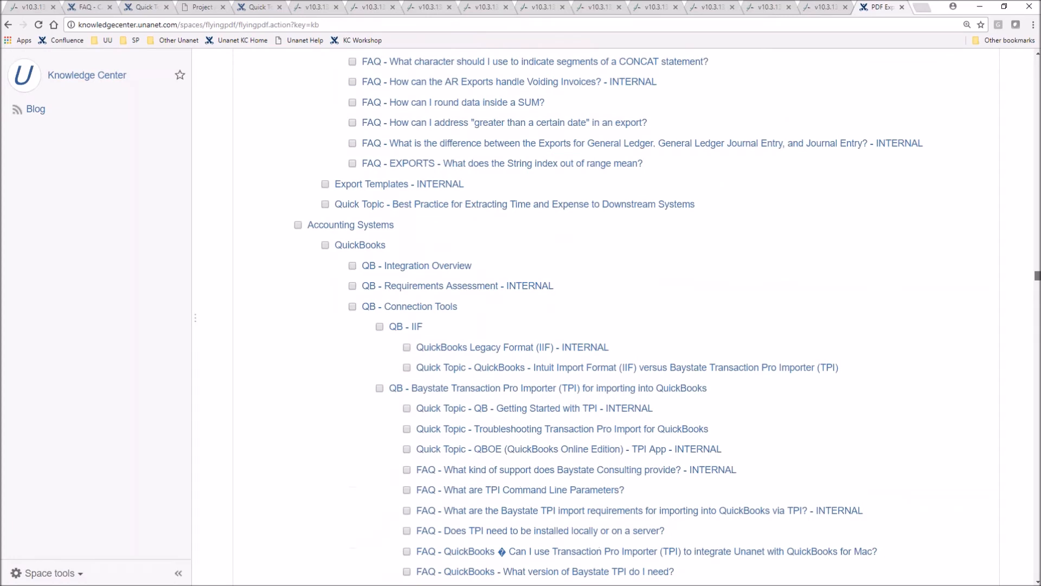
scroll(918, 271, down, 3)
scroll(919, 272, down, 20)
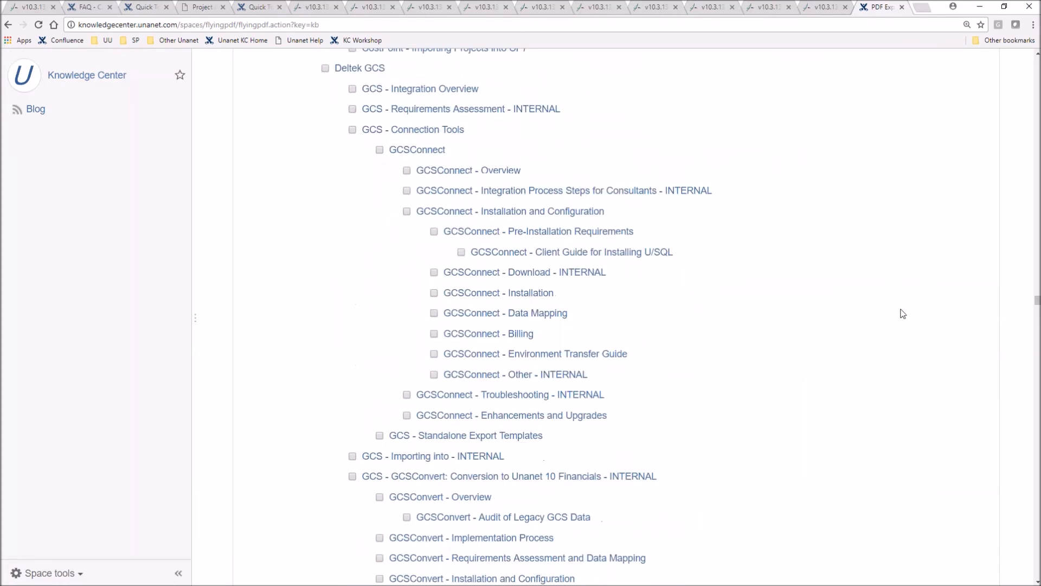
scroll(903, 314, down, 20)
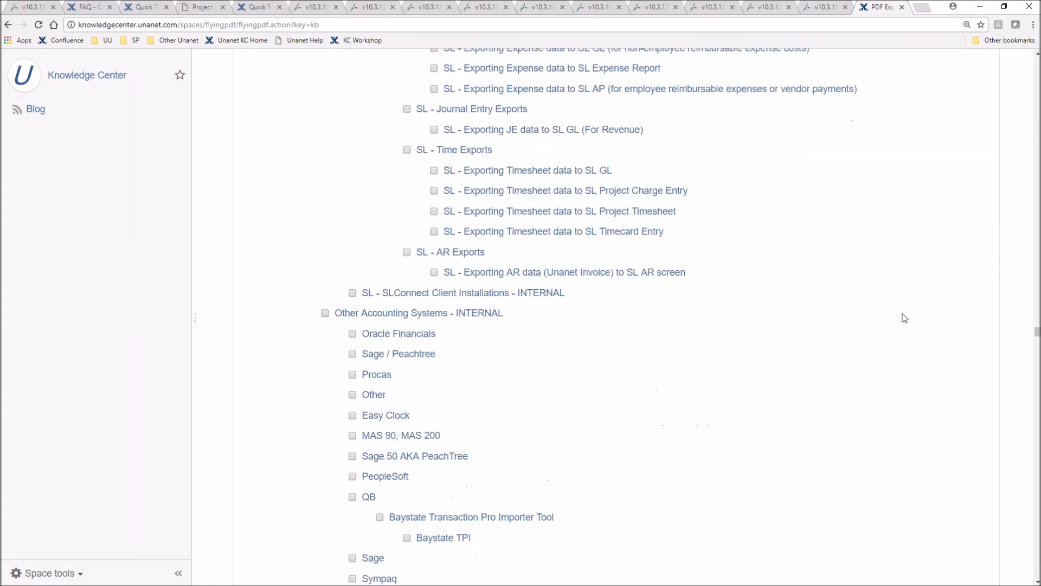
key(ctrl+f)
text(proje)
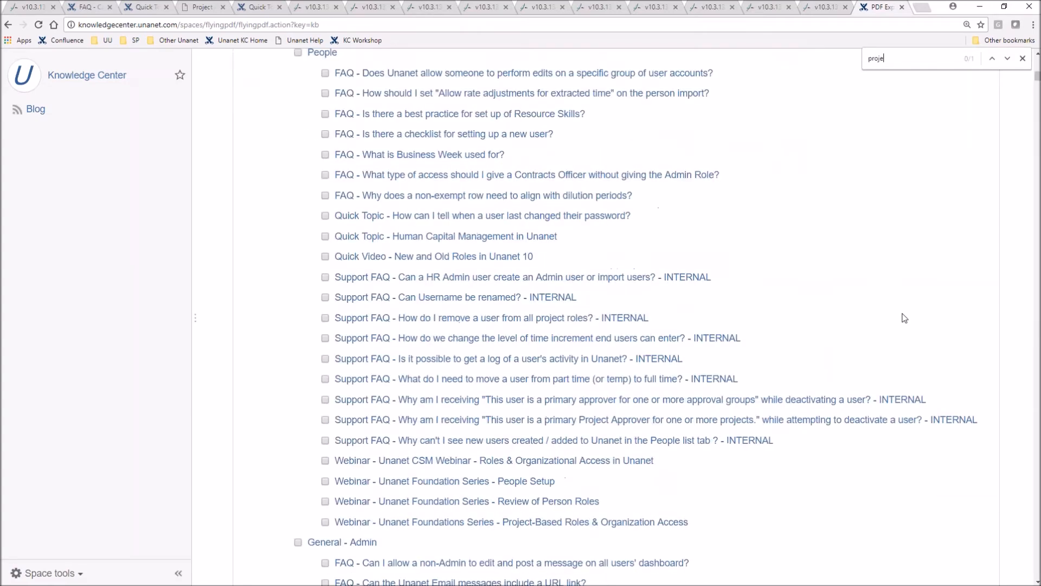
text(ct )
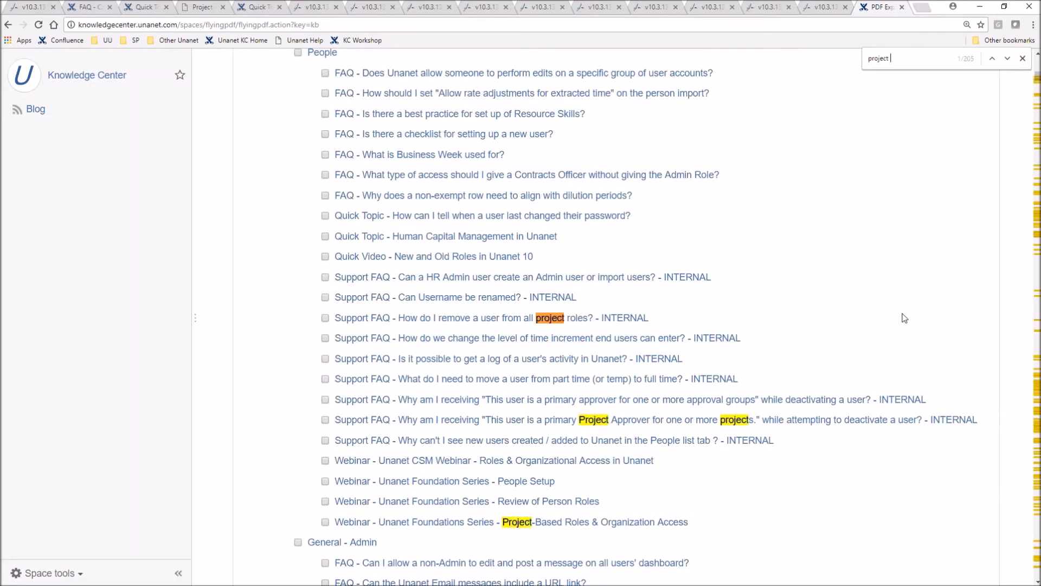
text(management)
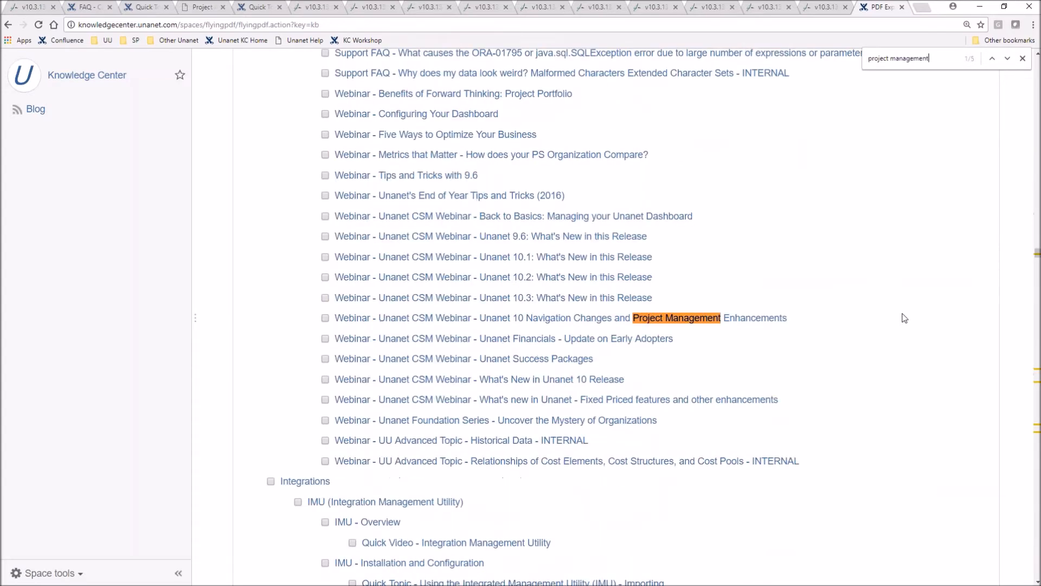
key(Return)
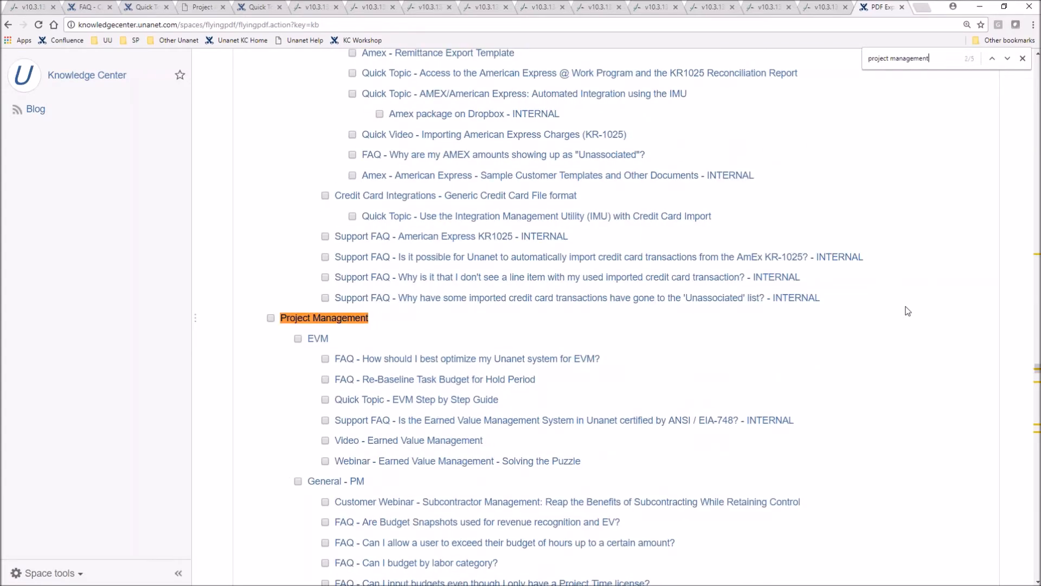
scroll(270, 336, down, 3)
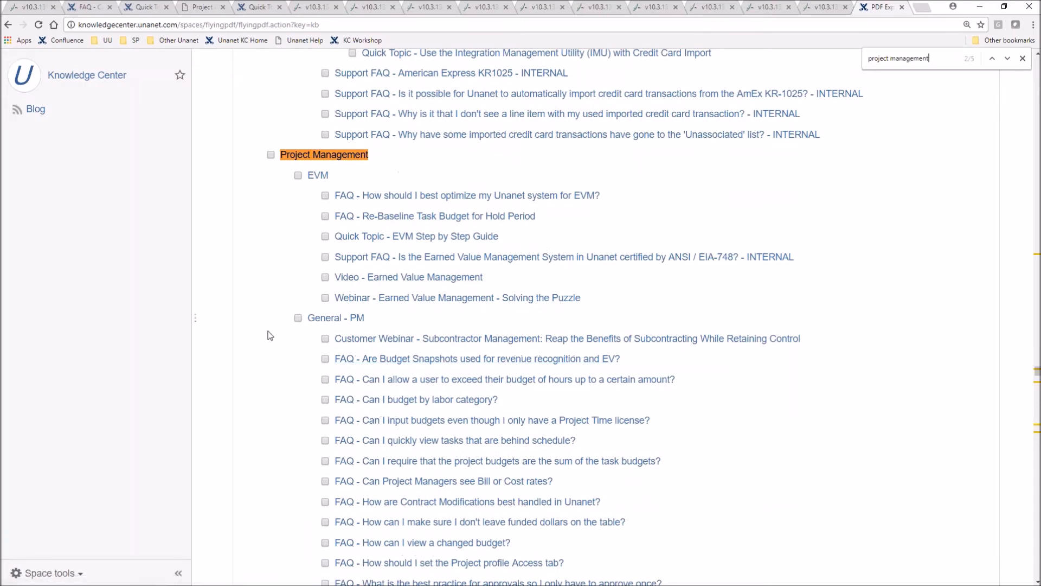
click(298, 319)
Review the selected General - PM pages and export them as a PDF
scroll(593, 361, down, 3)
scroll(659, 348, down, 19)
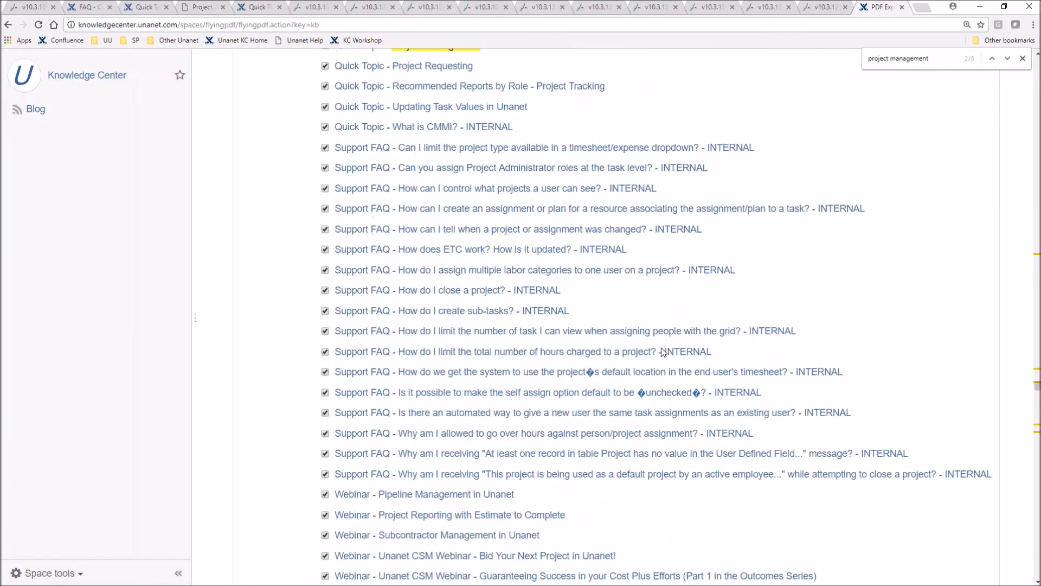
scroll(663, 351, down, 5)
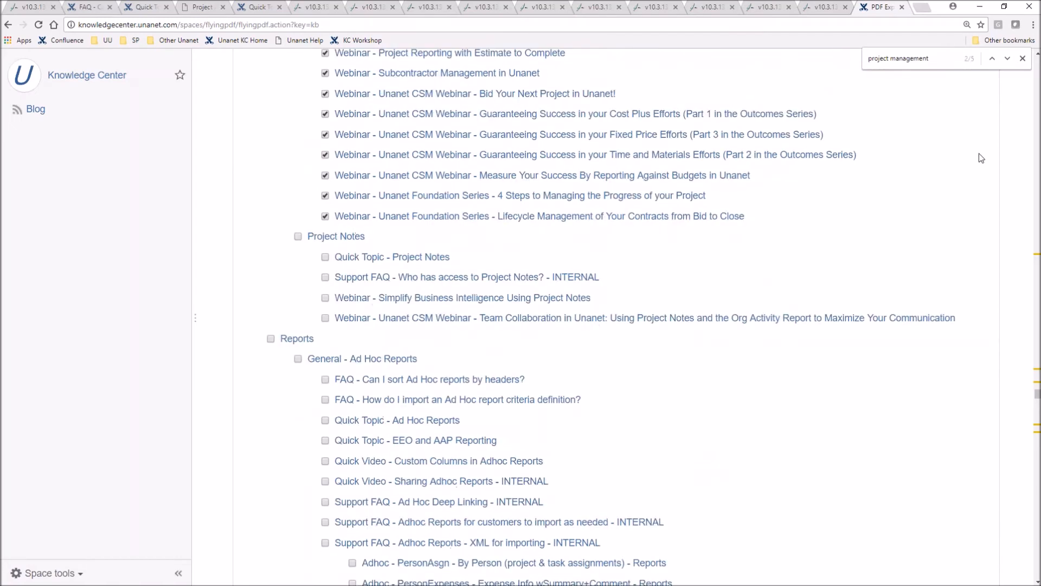
scroll(928, 241, down, 20)
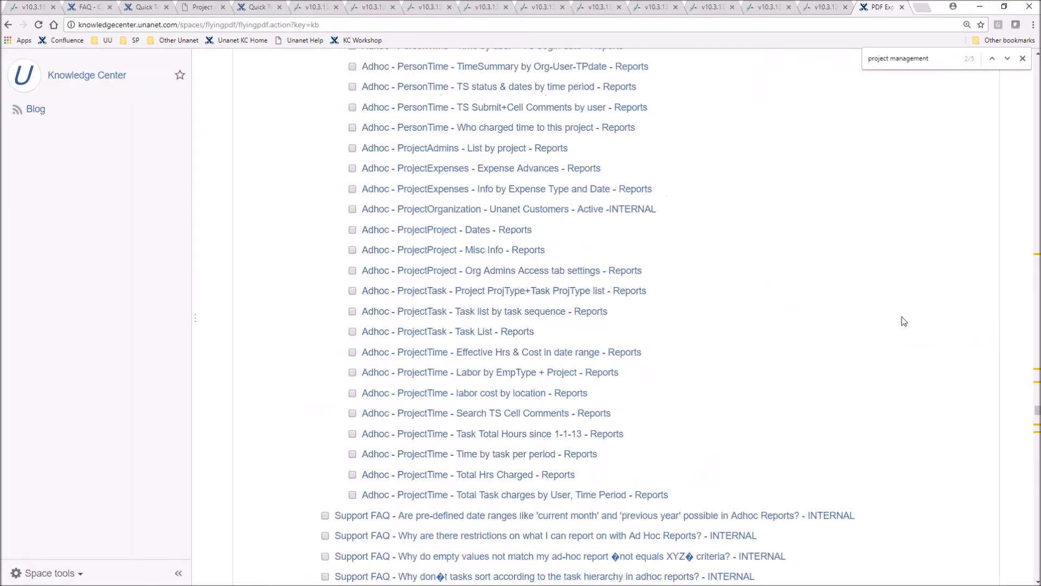
scroll(904, 344, down, 20)
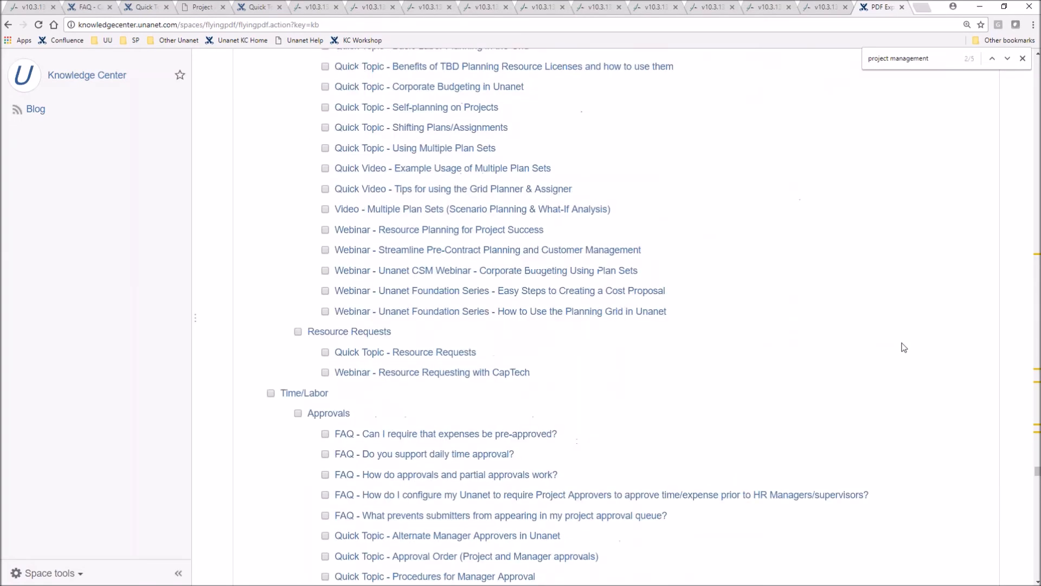
scroll(904, 353, down, 20)
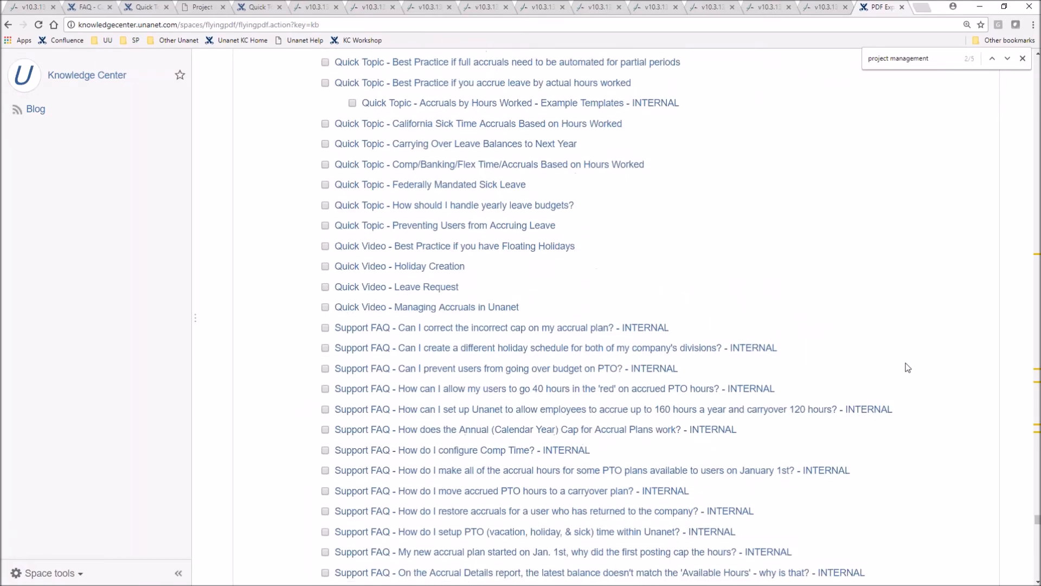
scroll(916, 380, down, 20)
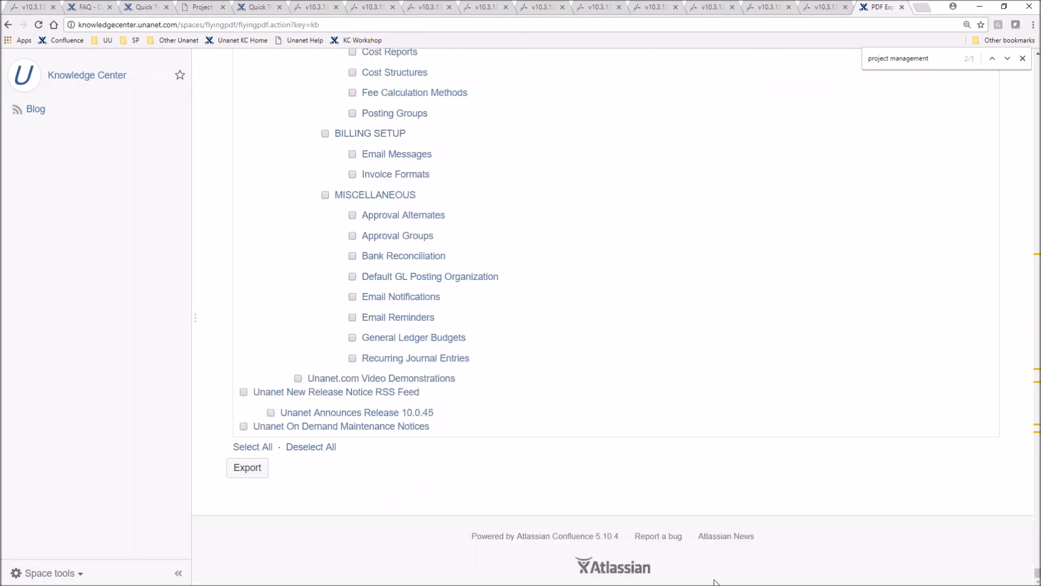
click(260, 469)
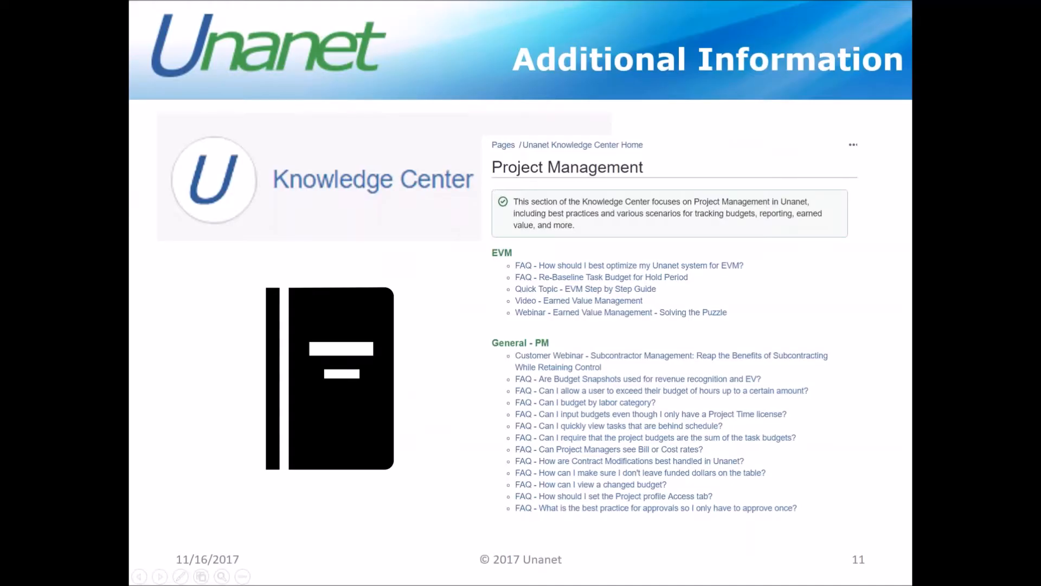
key(Right)
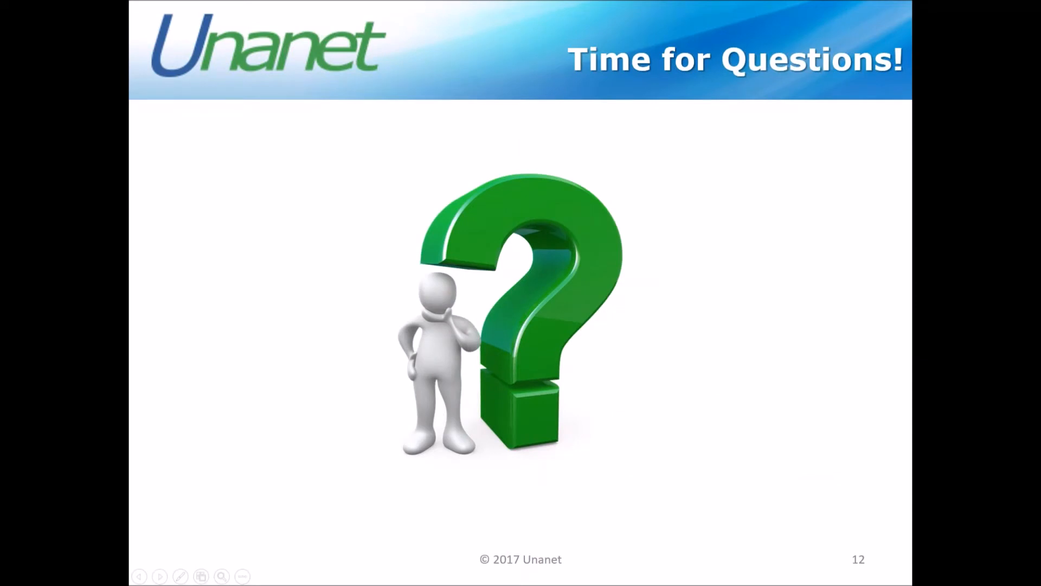